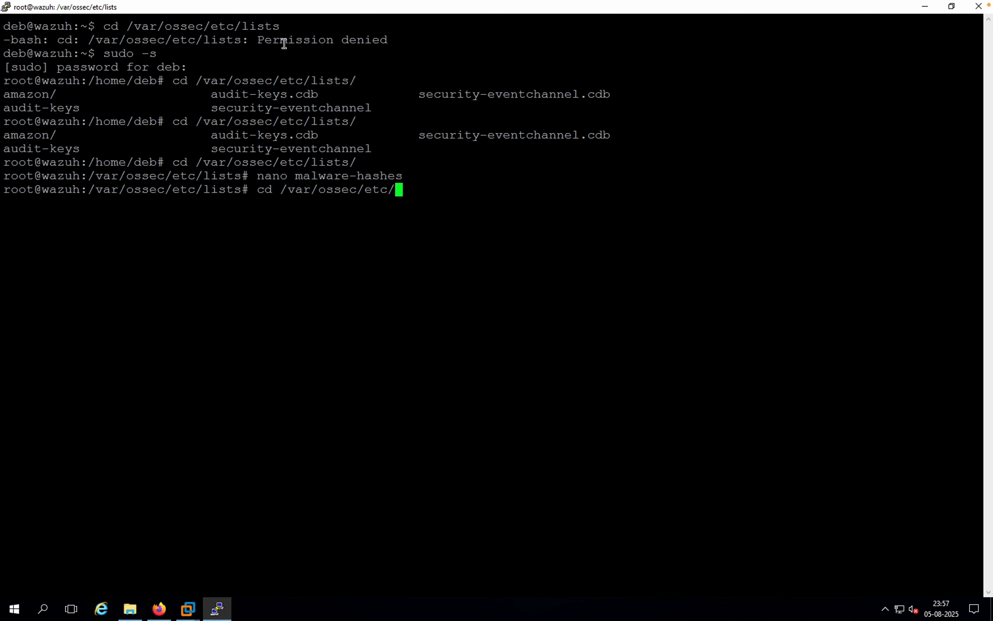
Step: Try to change directory to /var/ossec/etc/ossec.conf
key(Tab)
key(Tab)
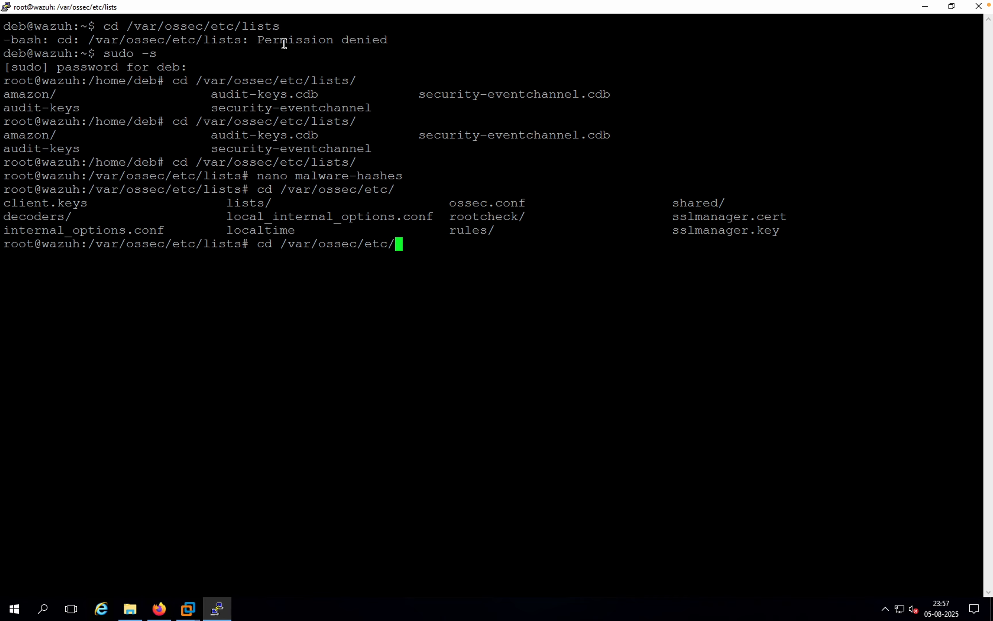
text(os)
key(Tab)
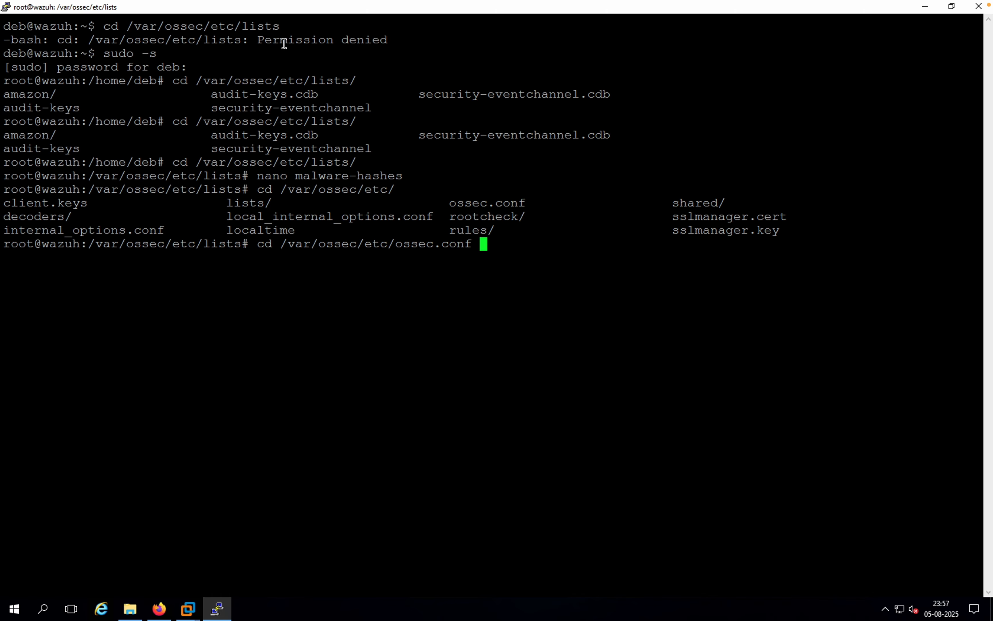
key(Return)
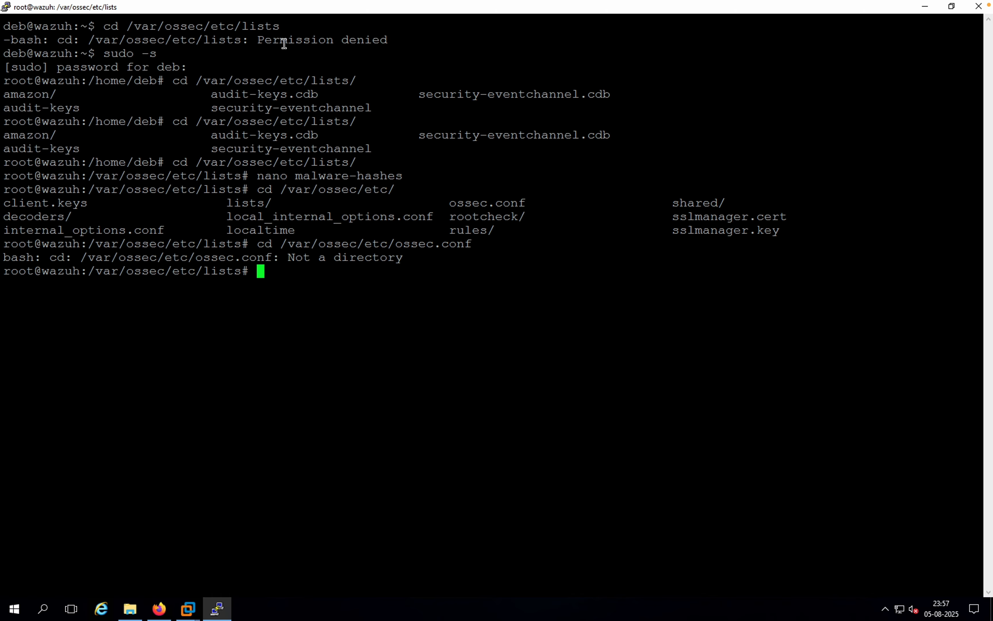
Step: Change to the /var/ossec/etc/ directory and list its contents
key(Up)
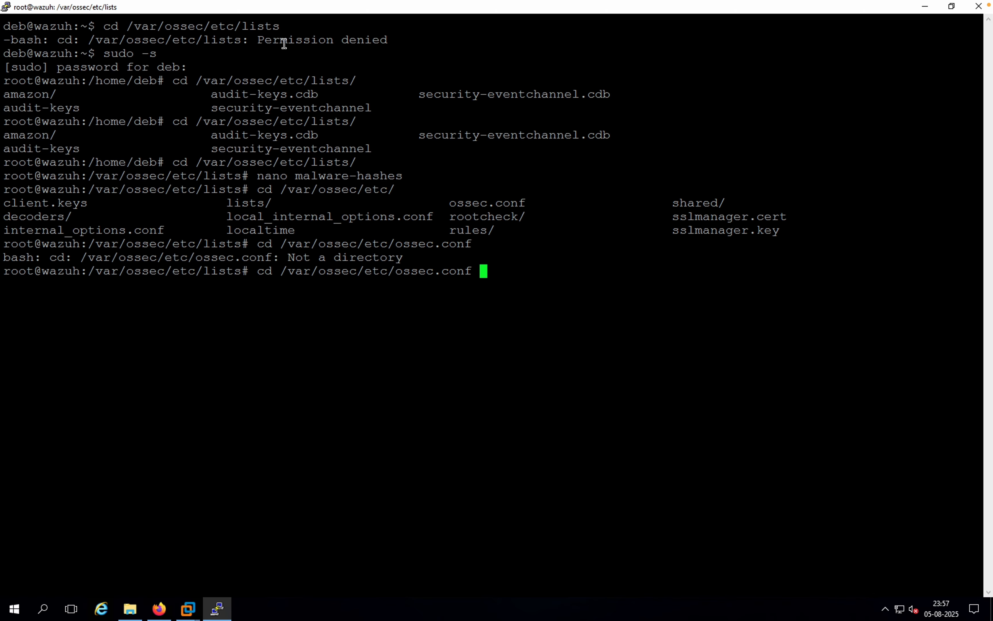
key(BackSpace)
key(BackSpace)
key(BackSpace)
key(BackSpace)
key(BackSpace)
key(BackSpace)
key(BackSpace)
key(BackSpace)
key(BackSpace)
key(BackSpace)
key(BackSpace)
key(Return)
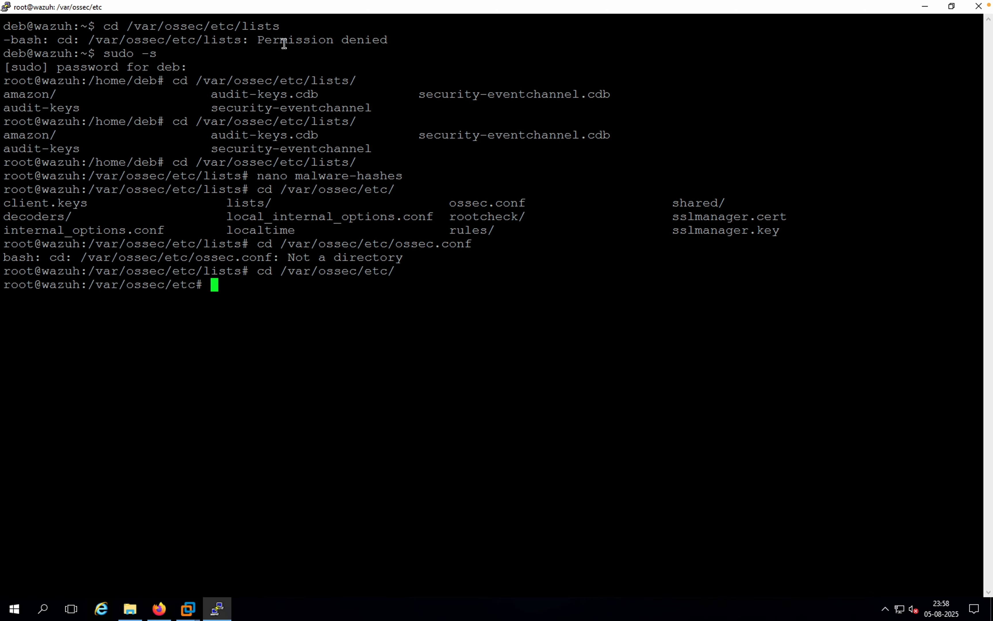
text(ls)
key(Return)
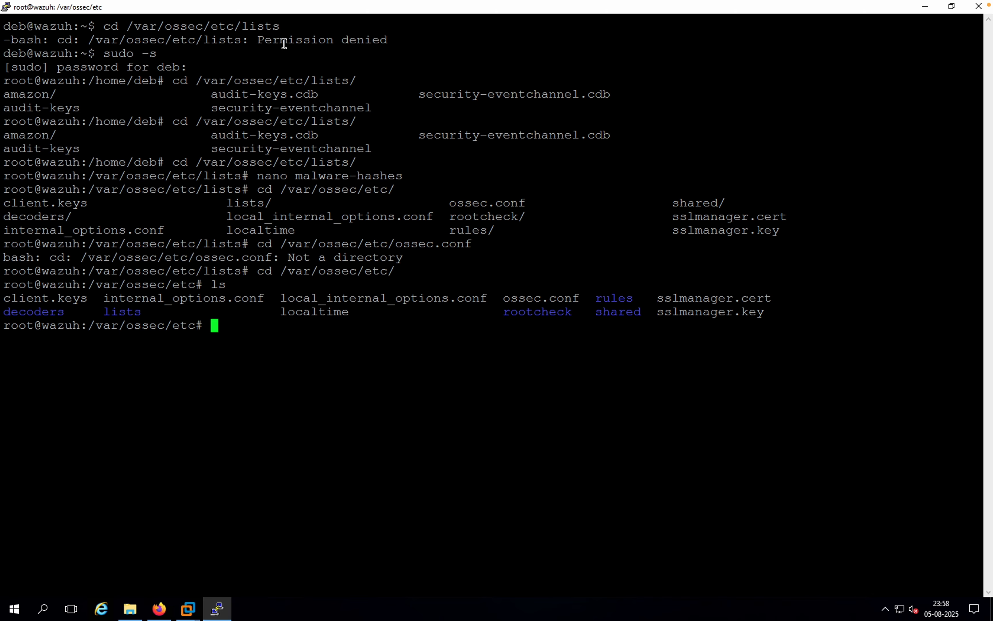
Step: Open the ossec.conf file in the nano editor
text(nano o)
key(Tab)
key(Return)
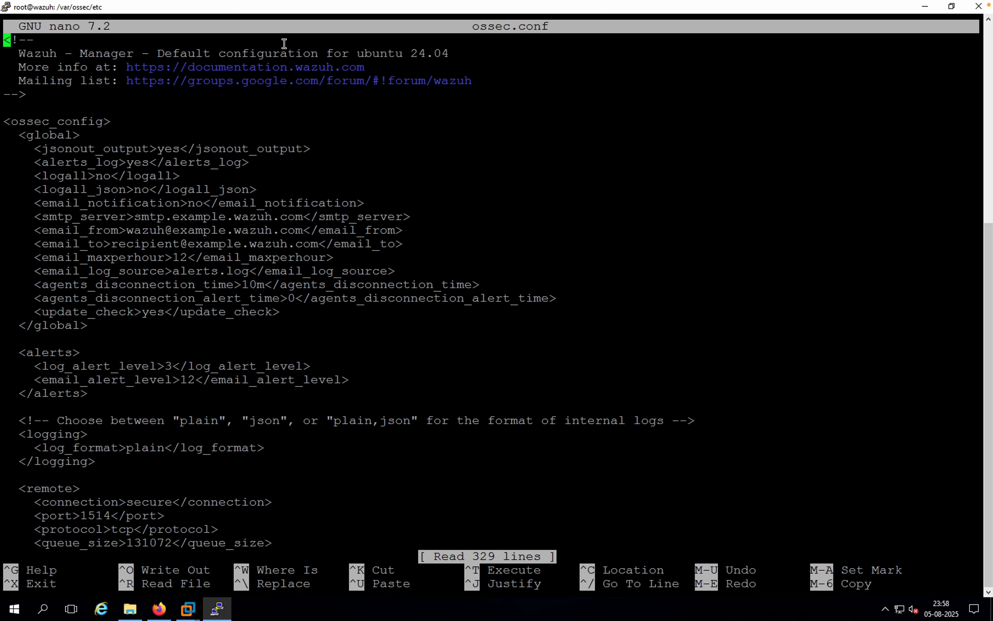
Step: Add the line <list>etc/lists/malware-hashes</list> below the security-eventchannel list entry in the default ruleset section of ossec.conf
key(Down)
key(Down)
key(Down)
key(Down)
key(Down)
key(Down)
key(Down)
key(Down)
key(Down)
key(Down)
key(Down)
key(Down)
key(Down)
key(Down)
key(Down)
key(Down)
key(Down)
key(Down)
key(Down)
key(Down)
key(Down)
key(Down)
key(Down)
key(Down)
key(Down)
key(Down)
key(Down)
key(Down)
key(Down)
key(Down)
key(Down)
key(Down)
key(Down)
key(Down)
key(Down)
key(Down)
key(Down)
key(Down)
key(Down)
key(Down)
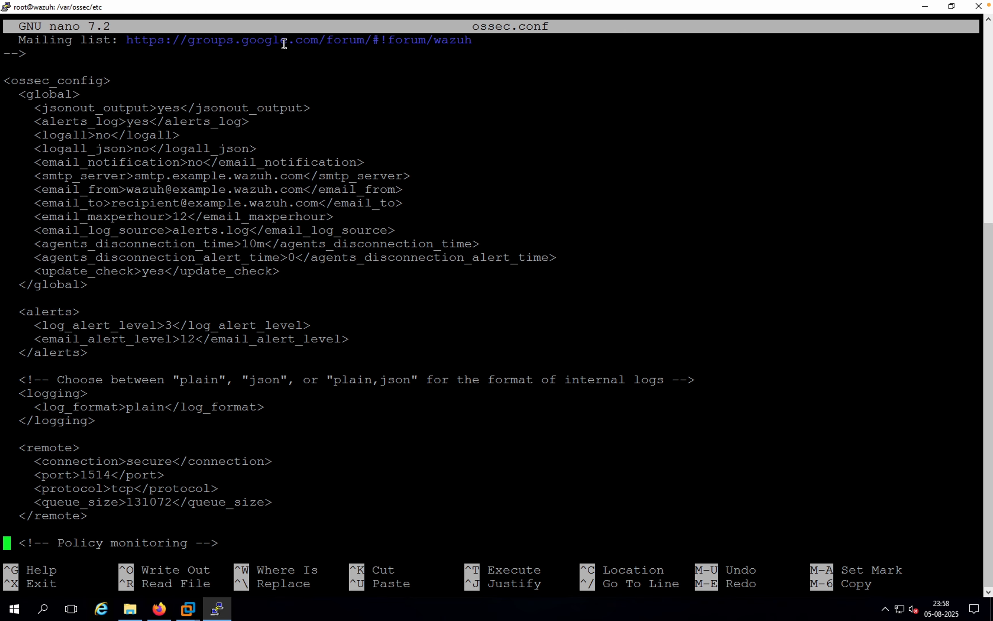
key(Down)
key(Down)
key(Down)
key(Down)
key(Down)
key(Down)
key(Down)
key(Down)
key(Down)
key(Down)
key(Down)
key(Down)
key(Down)
key(Down)
key(Down)
key(Down)
key(Down)
key(Down)
key(Down)
key(Down)
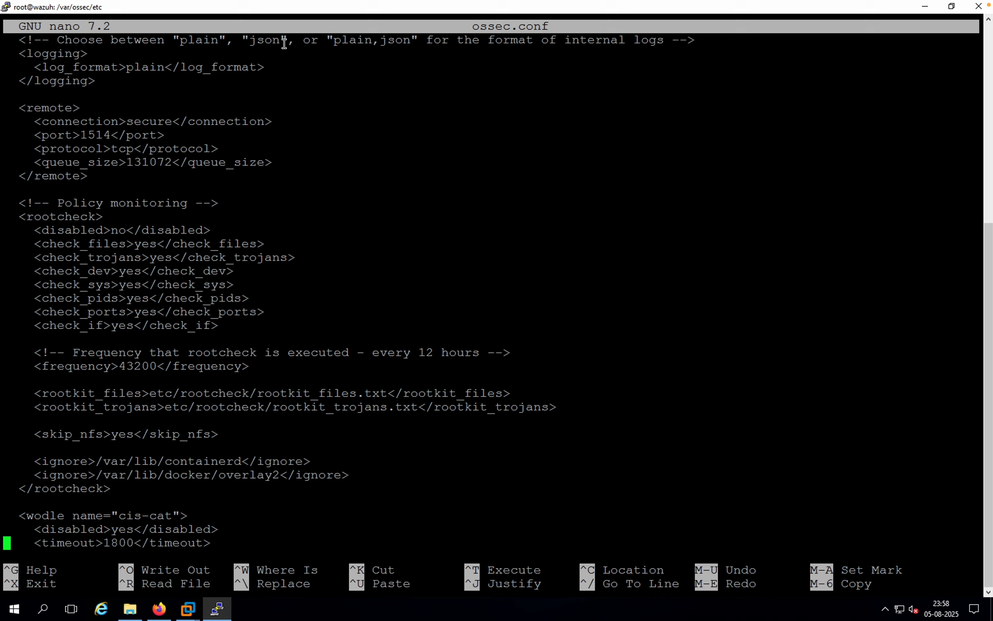
key(Down)
key(Down)
key(Down)
key(Down)
key(Down)
key(Down)
key(Down)
key(Down)
key(Down)
key(Down)
key(Down)
key(Down)
key(Down)
key(Down)
key(Down)
key(Down)
key(Down)
key(Down)
key(Down)
key(Down)
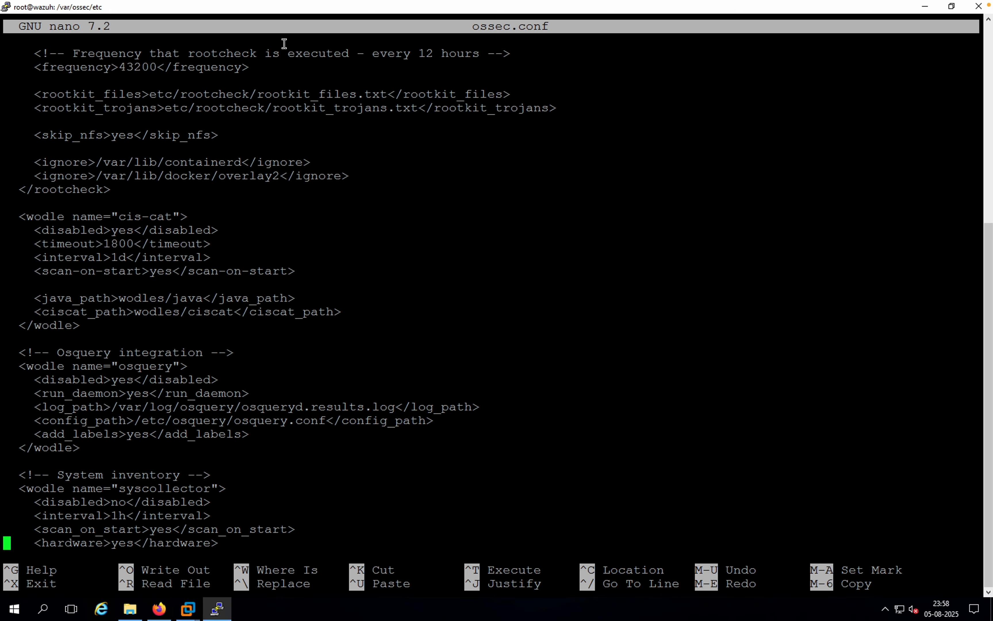
key(Down)
key(Down)
key(Down)
key(Down)
key(Down)
key(Down)
key(Down)
key(Down)
key(Down)
key(Down)
key(Down)
key(Down)
key(Down)
key(Down)
key(Down)
key(Down)
key(Down)
key(Down)
key(Down)
key(Down)
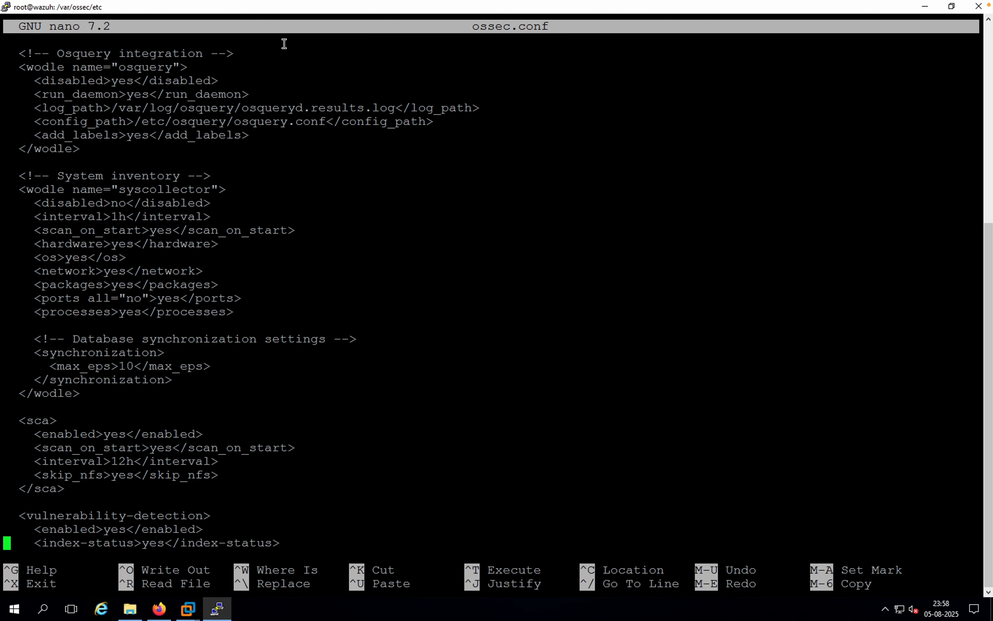
key(Down)
key(Down)
key(Down)
key(Down)
key(Down)
key(Down)
key(Down)
key(Down)
key(Down)
key(Down)
key(Down)
key(Down)
key(Down)
key(Down)
key(Down)
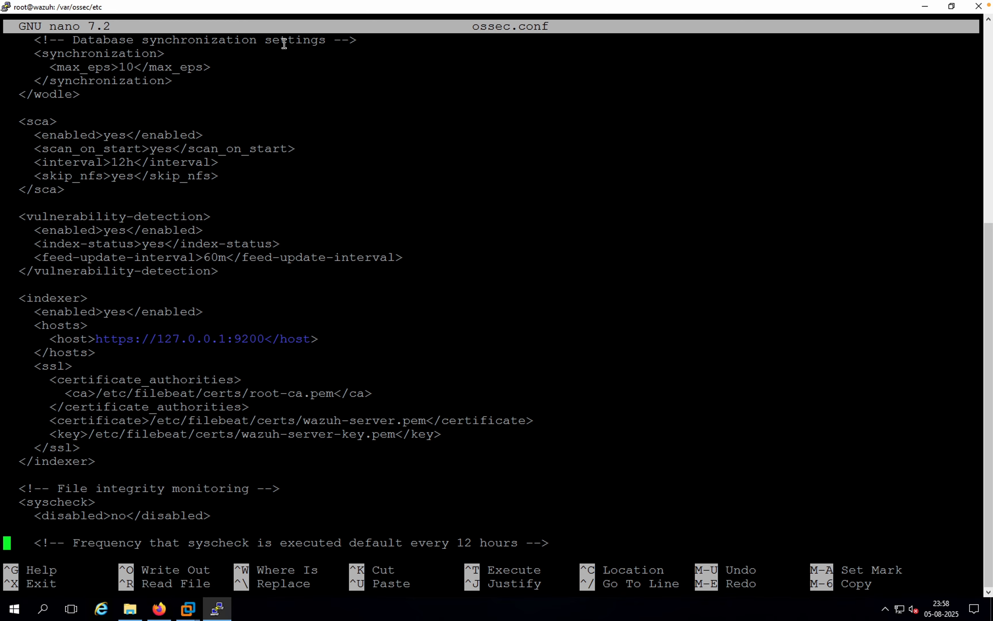
key(Down)
key(Down)
key(Down)
key(Down)
key(Down)
key(Down)
key(Down)
key(Down)
key(Down)
key(Down)
key(Down)
key(Down)
key(Down)
key(Down)
key(Down)
key(Down)
key(Down)
key(Down)
key(Down)
key(Down)
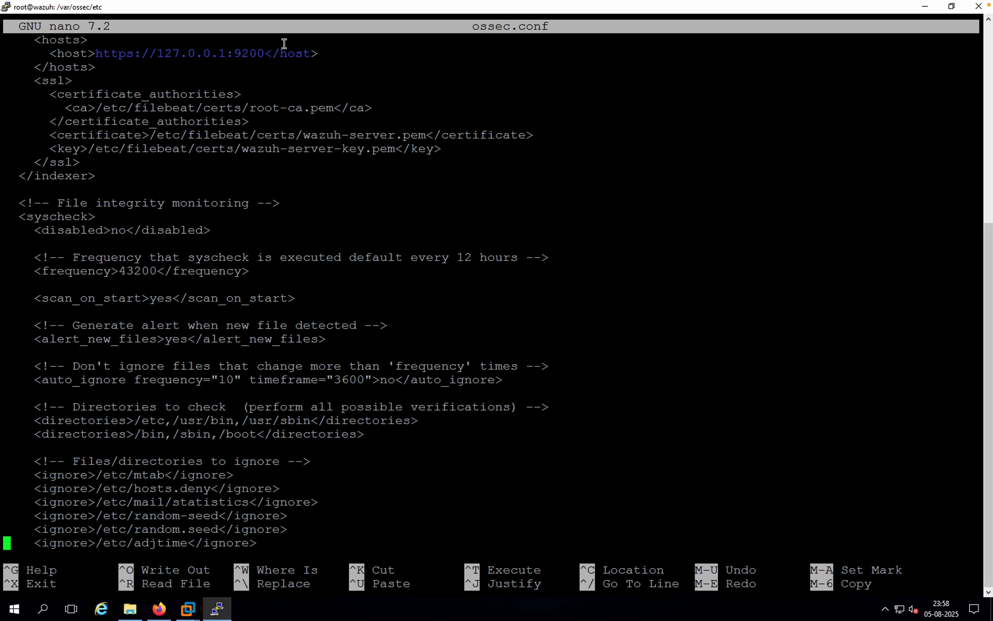
key(Down)
key(Down)
key(Down)
key(Down)
key(Down)
key(Down)
key(Down)
key(Down)
key(Down)
key(Down)
key(Down)
key(Down)
key(Down)
key(Down)
key(Down)
key(Down)
key(Down)
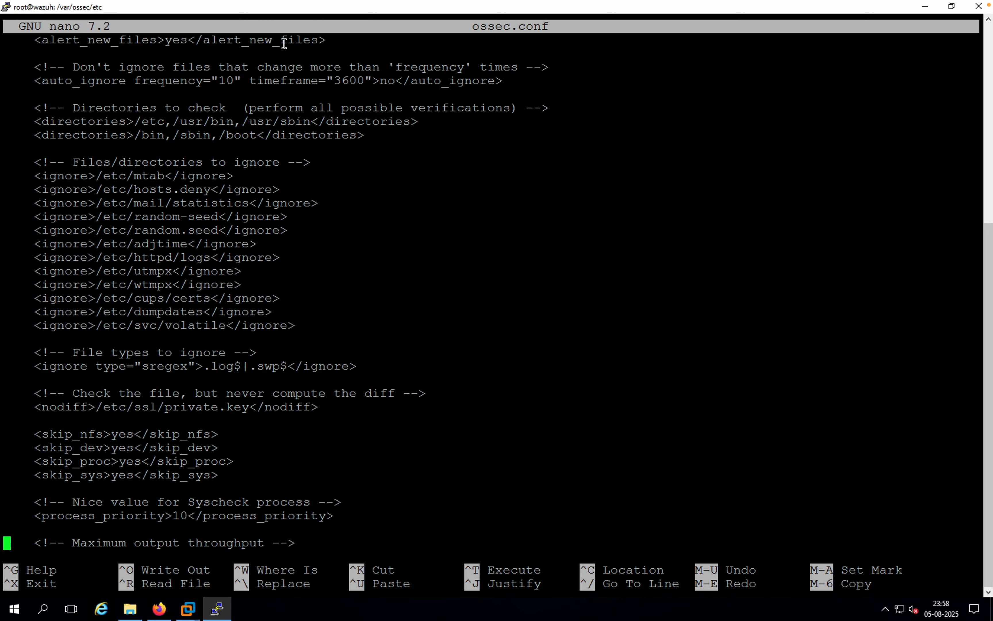
key(Down)
key(Down)
key(Down)
key(Down)
key(Down)
key(Down)
key(Down)
key(Down)
key(Down)
key(Down)
key(Down)
key(Down)
key(Down)
key(Down)
key(Down)
key(Down)
key(Down)
key(Down)
key(Down)
key(Down)
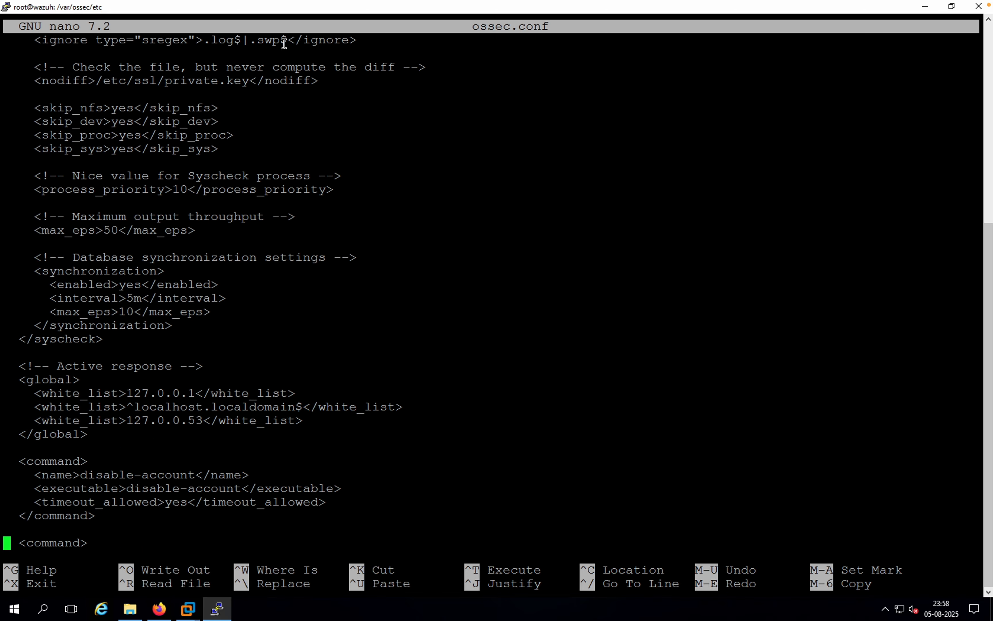
key(Down)
key(Down)
key(Down)
key(Down)
key(Down)
key(Down)
key(Down)
key(Down)
key(Down)
key(Down)
key(Down)
key(Down)
key(Down)
key(Down)
key(Down)
key(Down)
key(Down)
key(Down)
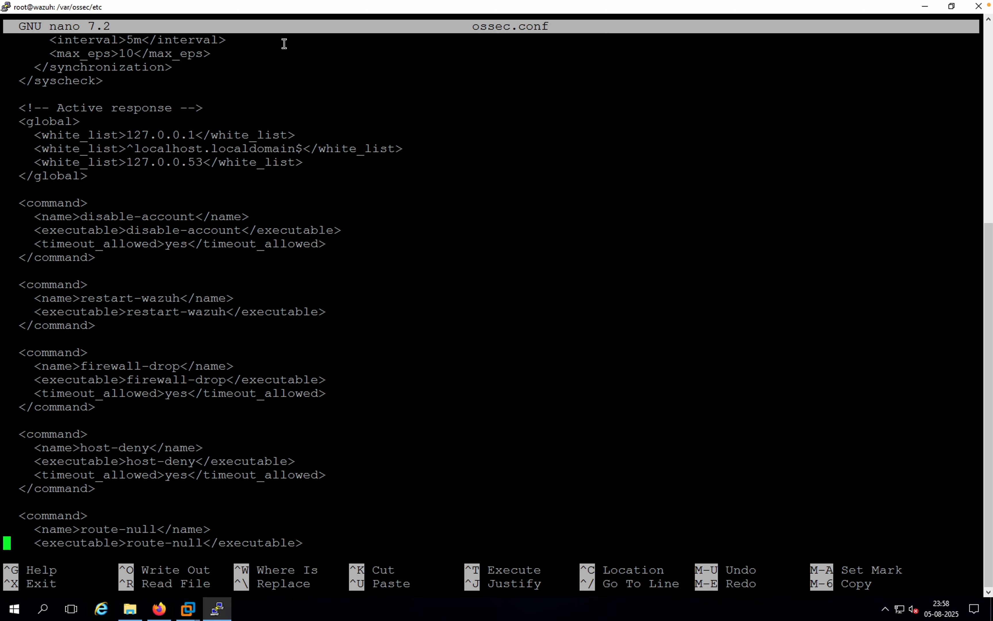
key(Down)
key(Down)
key(Down)
key(Down)
key(Down)
key(Down)
key(Down)
key(Down)
key(Down)
key(Down)
key(Down)
key(Down)
key(Down)
key(Down)
key(Down)
key(Down)
key(Down)
key(Down)
key(Down)
key(Down)
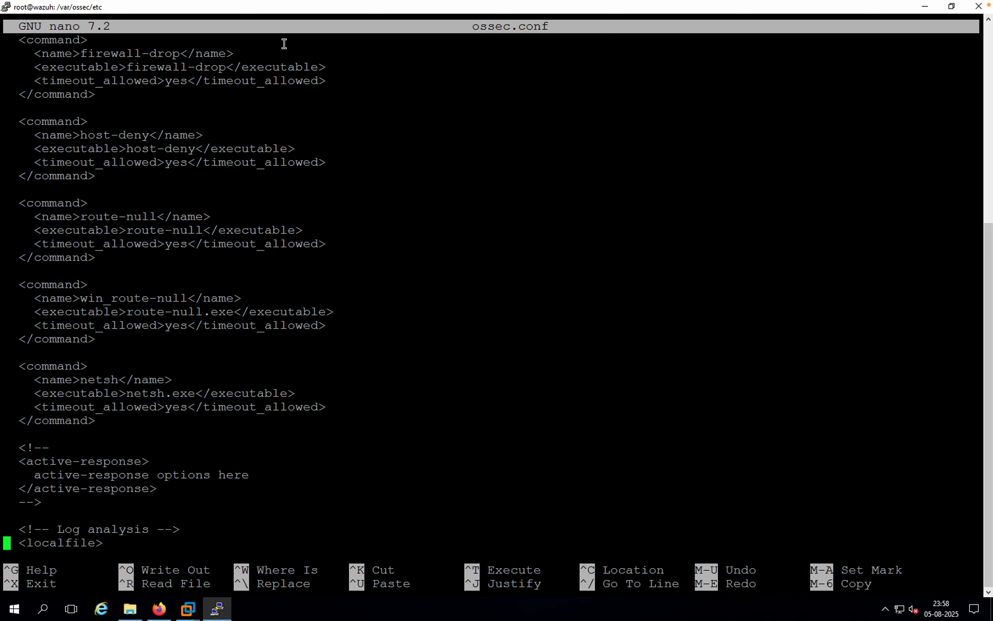
key(Down)
key(Down)
key(Down)
key(Down)
key(Down)
key(Down)
key(Down)
key(Down)
key(Down)
key(Down)
key(Down)
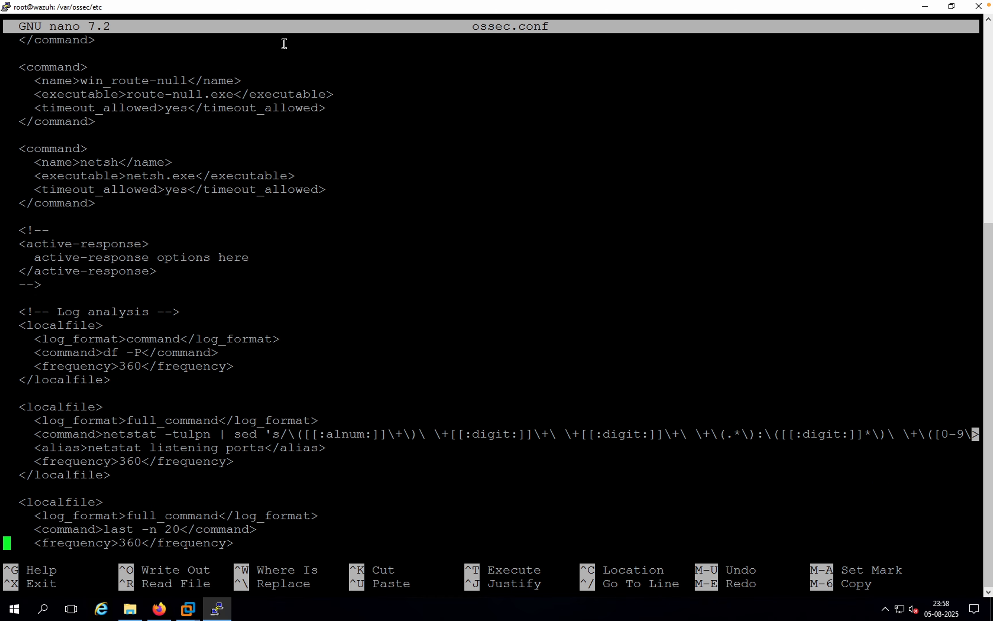
key(Down)
key(Down)
key(Down)
key(Down)
key(Down)
key(Down)
key(Down)
key(Down)
key(Down)
key(Down)
key(Down)
key(Down)
key(Down)
key(Down)
key(Down)
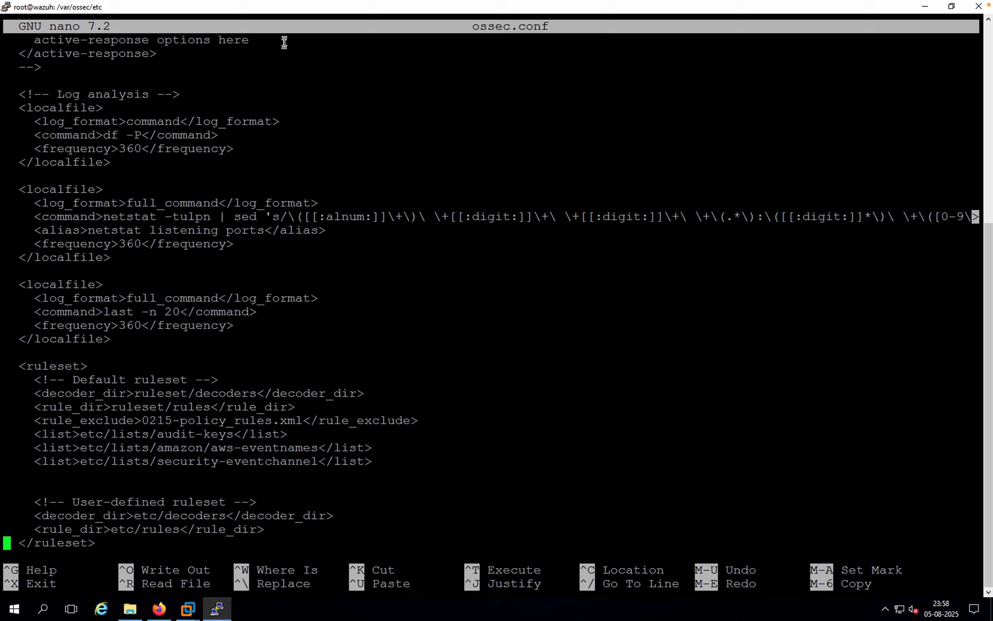
mouse_move(330, 4)
key(Up)
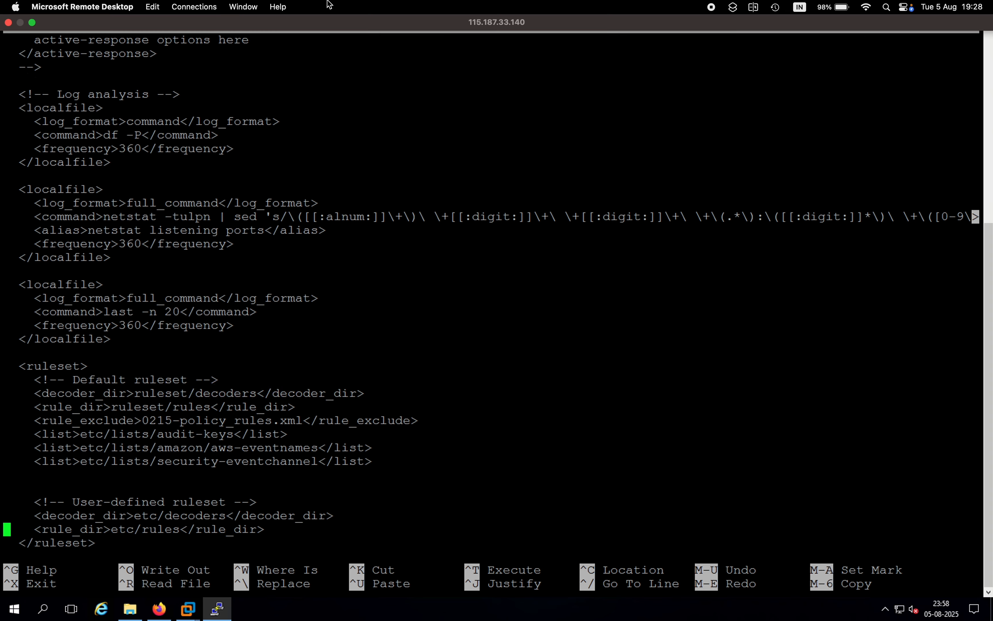
key(Down)
key(Down)
key(Down)
key(Down)
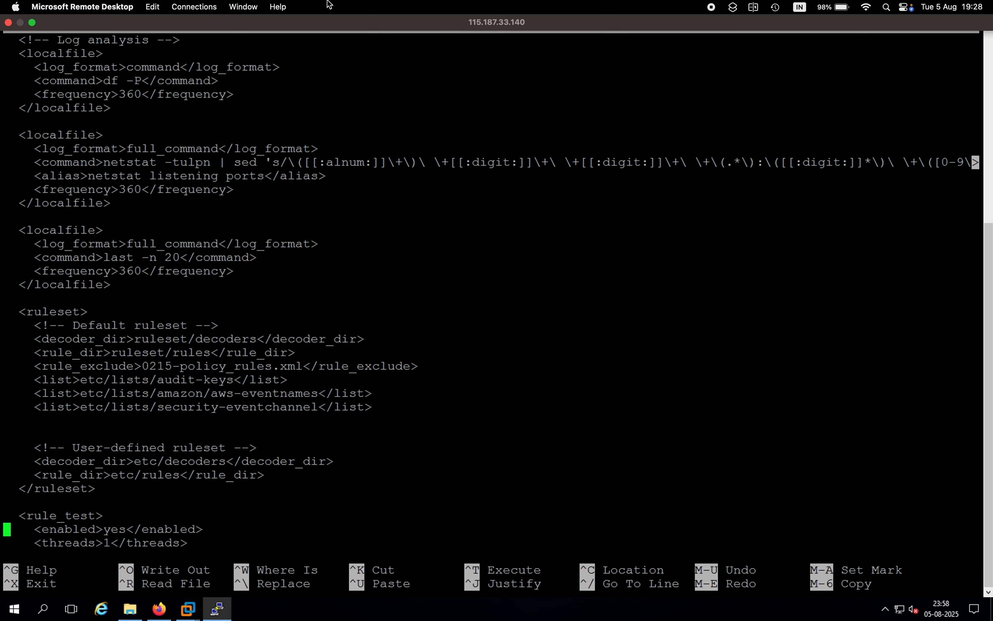
key(Up)
key(Up)
key(Up)
key(Up)
key(Up)
key(Up)
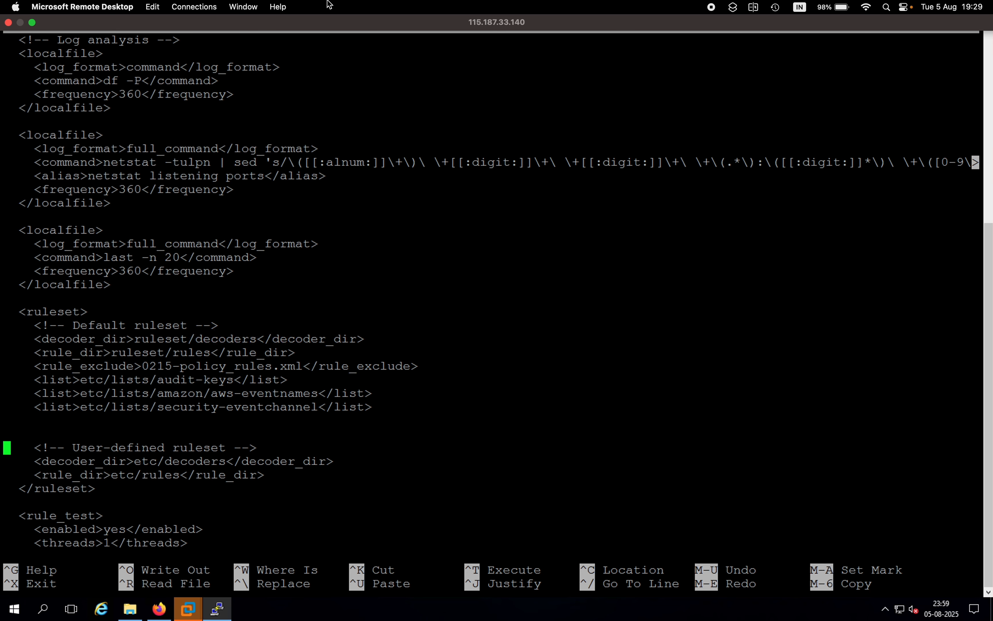
key(Up)
key(Down)
key(Right)
key(Up)
key(Up)
key(Up)
key(Down)
key(Right)
text(<l)
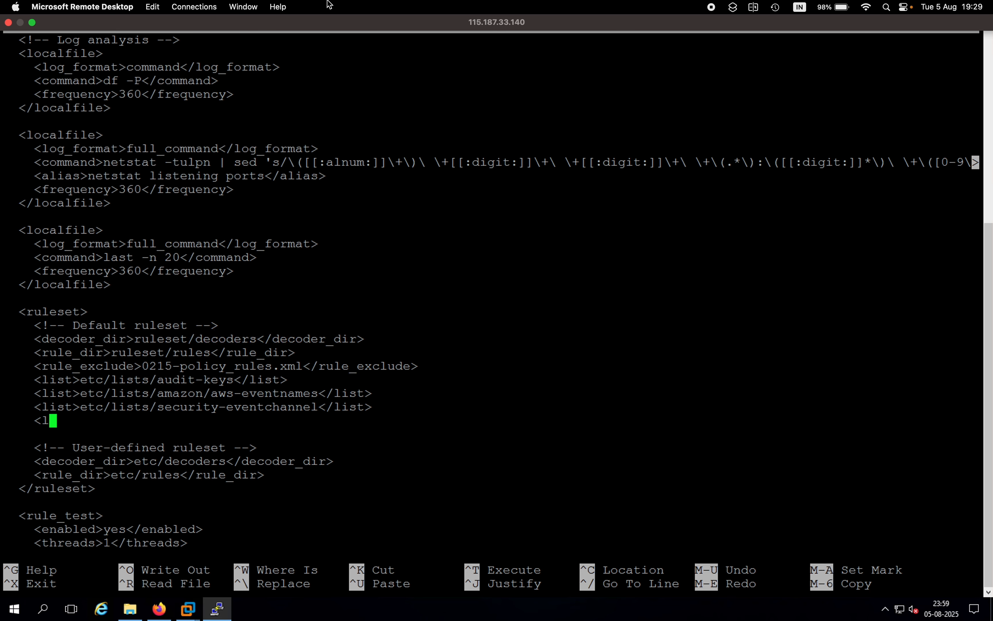
text(ist>etc/lists)
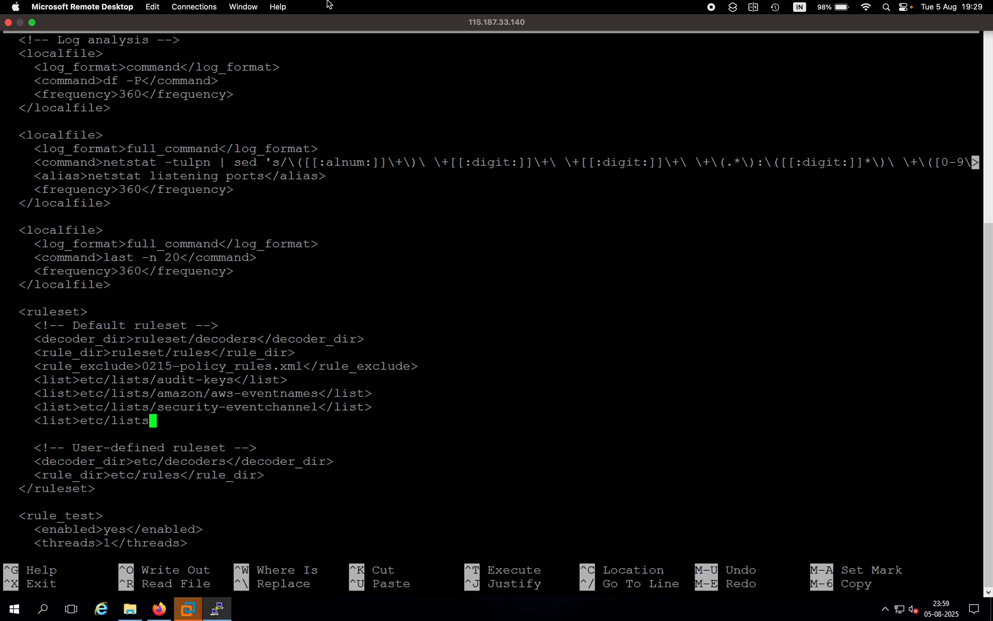
text(/malware-)
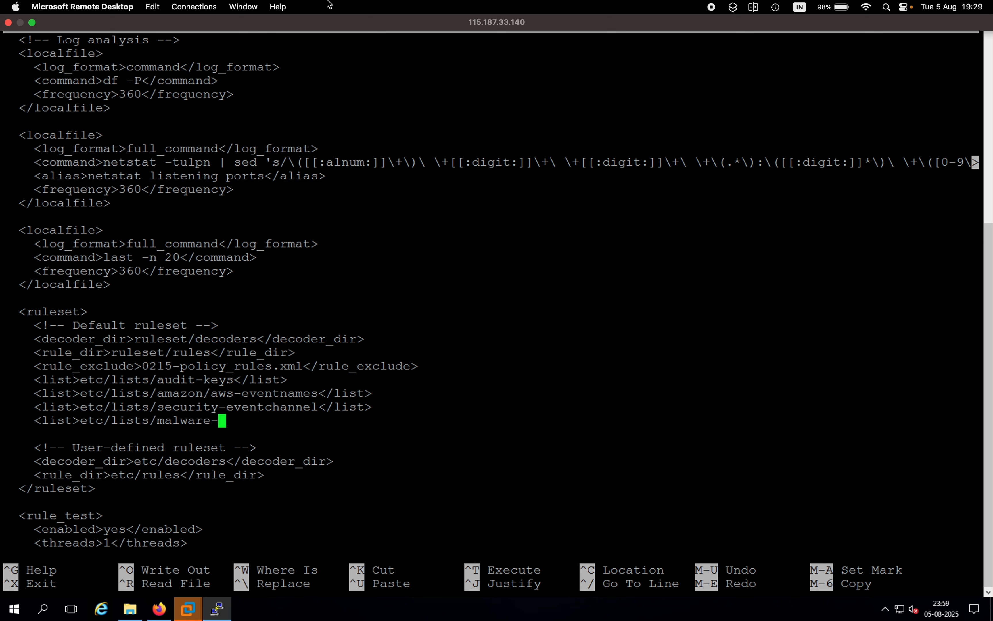
text(ha)
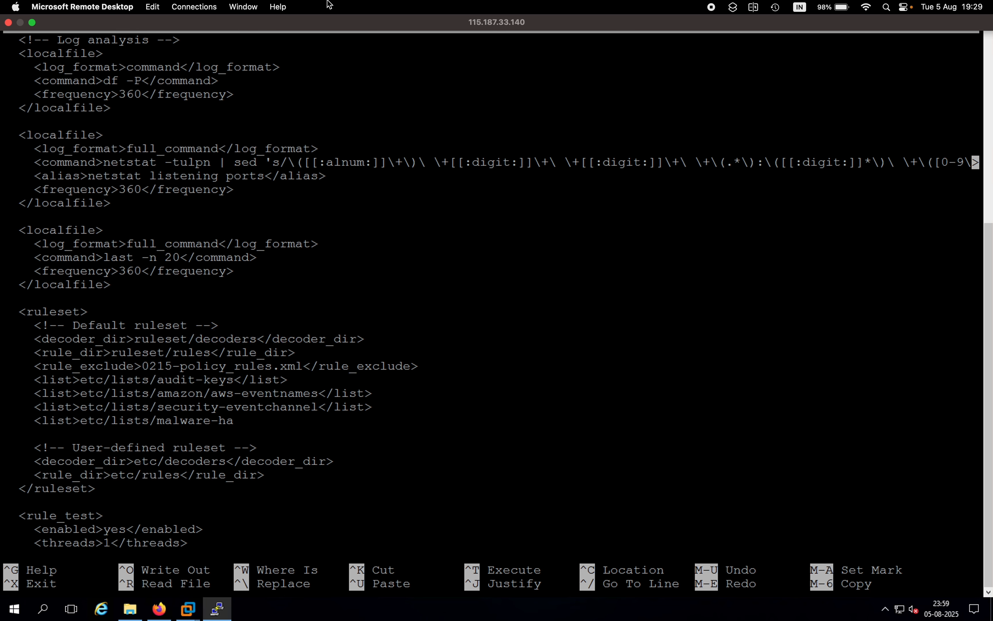
text(shes</list)
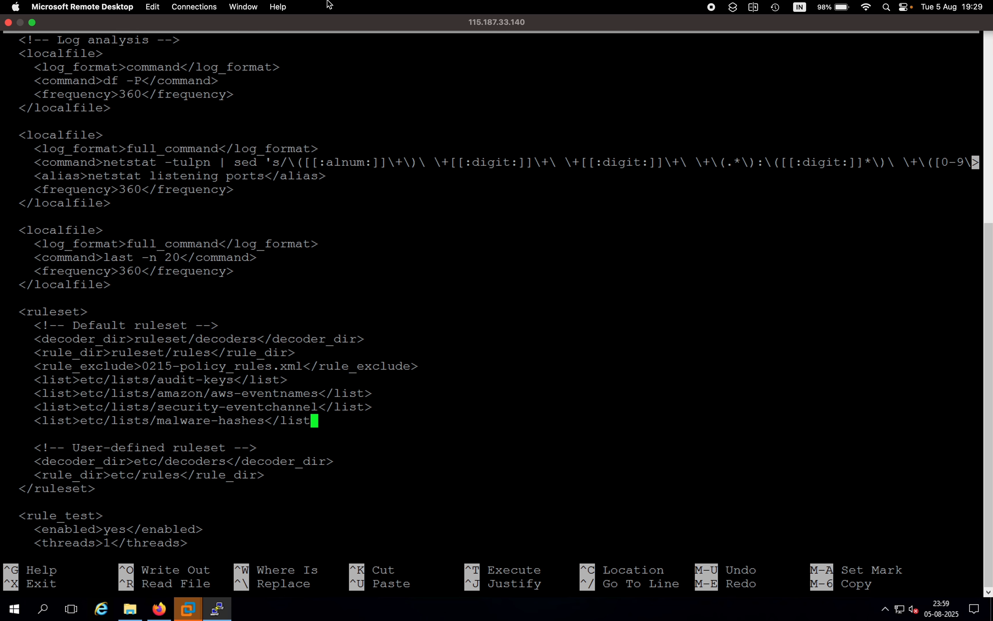
text(>)
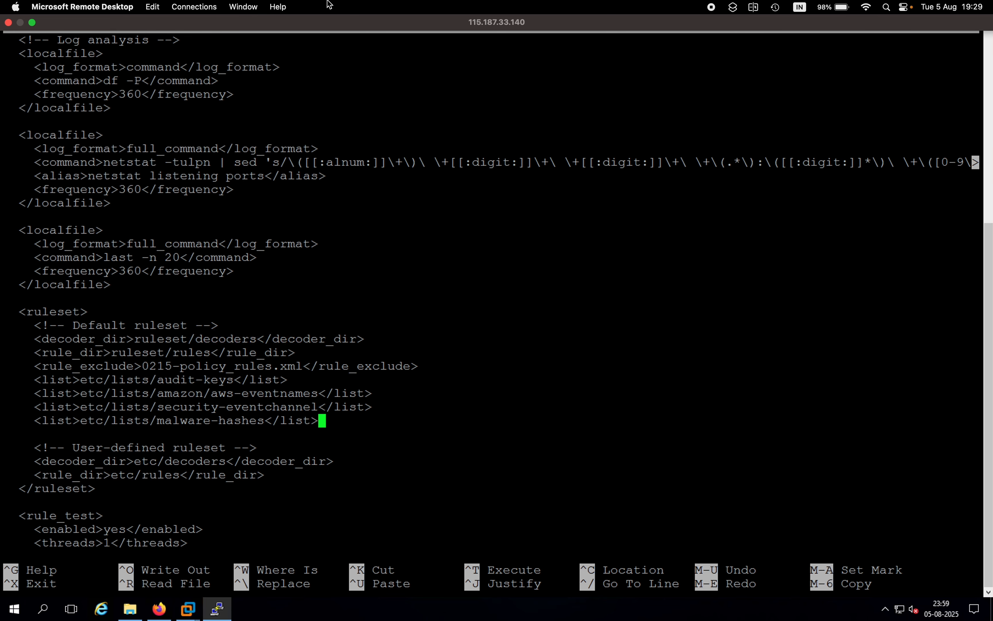
Step: Save the modified ossec.conf under the same name and exit the editor
key(ctrl+x)
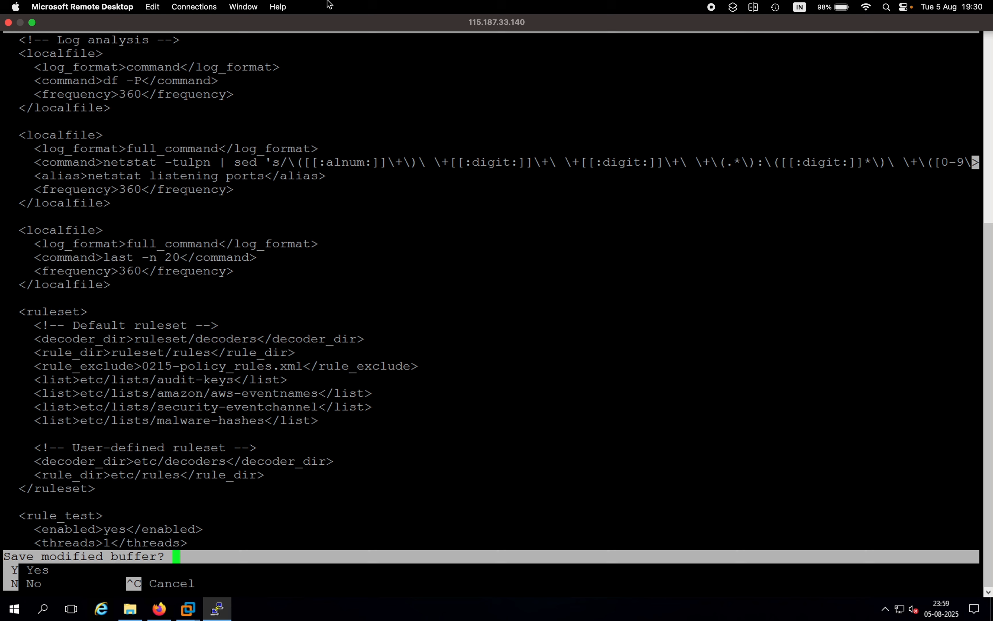
key(y)
key(Return)
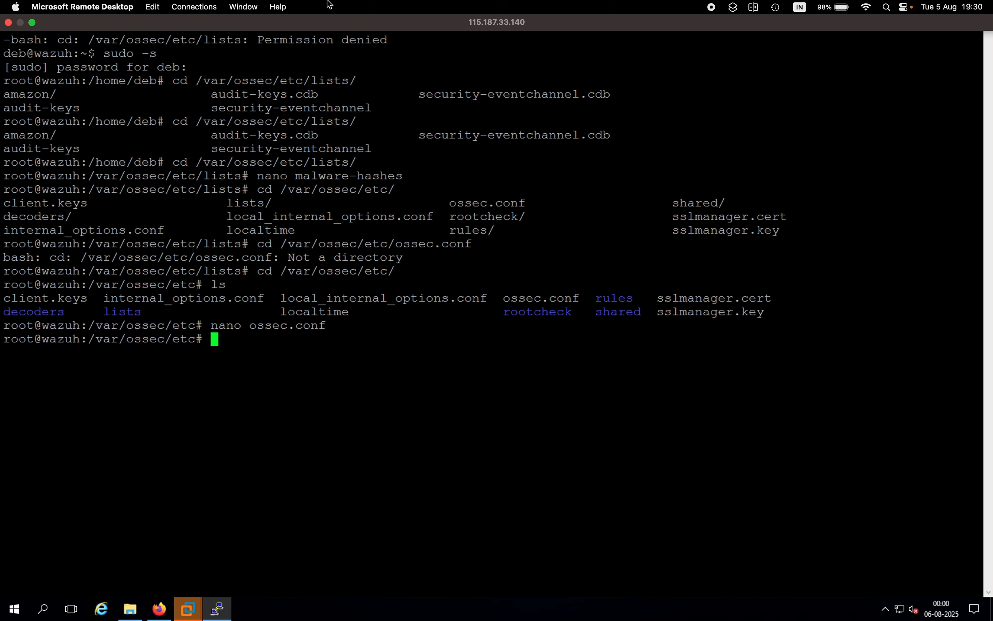
Step: Change to the /var/ossec/etc/rules/ directory
text(cd )
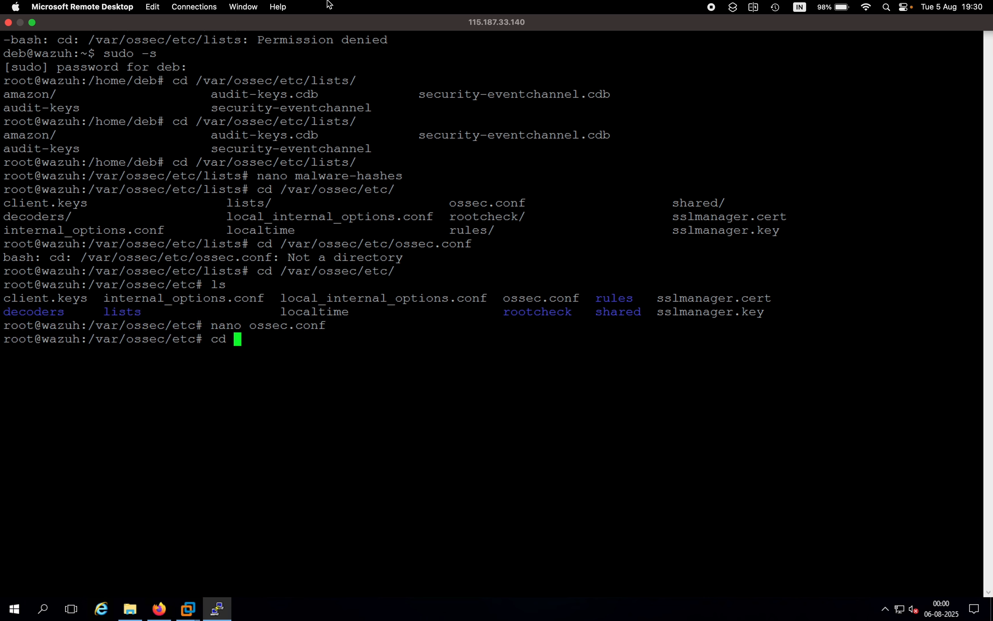
text(/var/ossec/etc/)
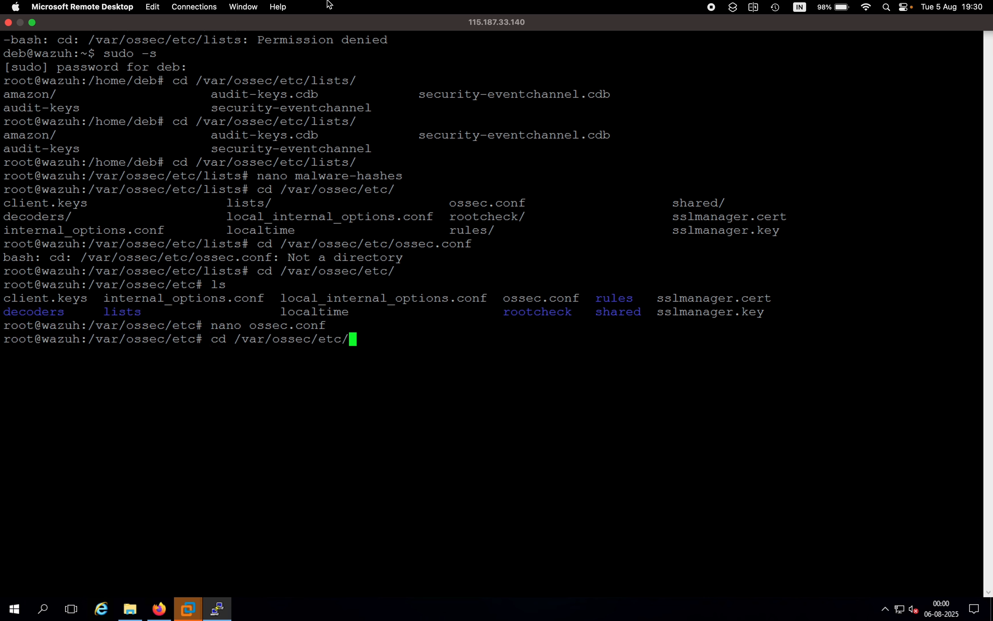
key(Return)
key(Up)
key(Return)
key(Up)
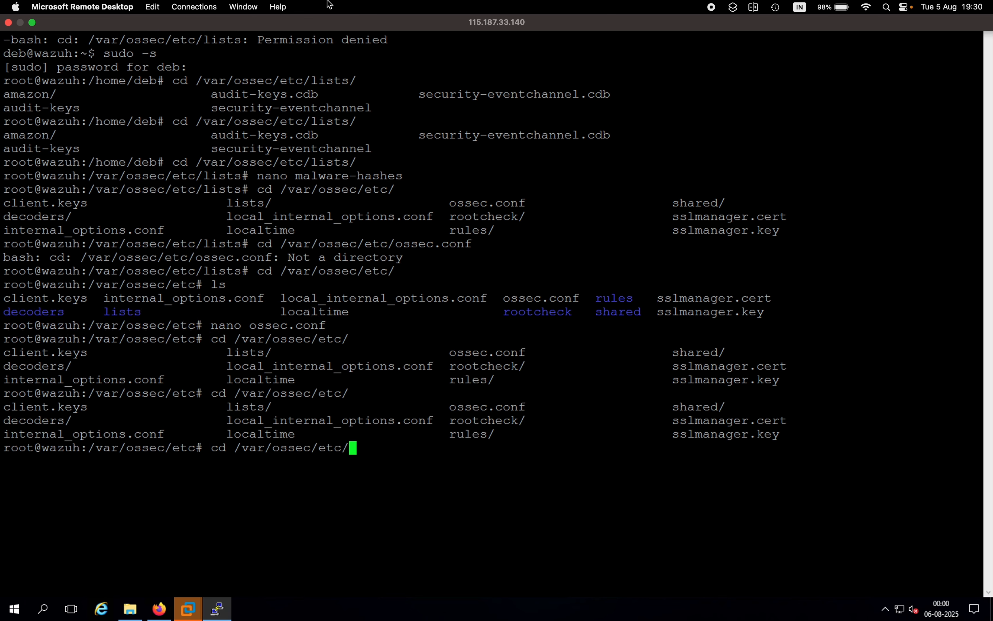
text(ru)
key(Tab)
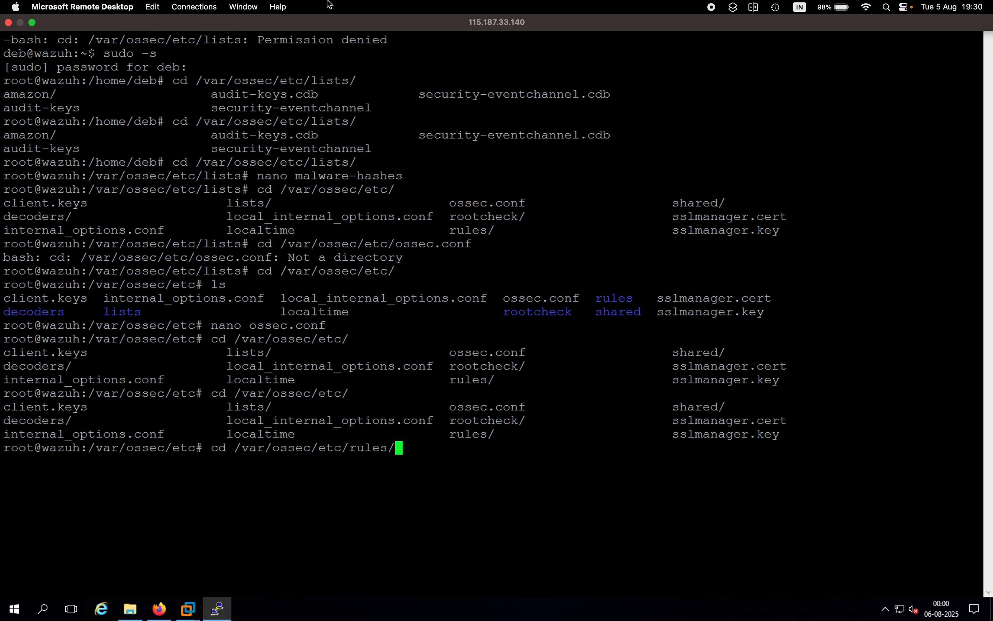
key(Tab)
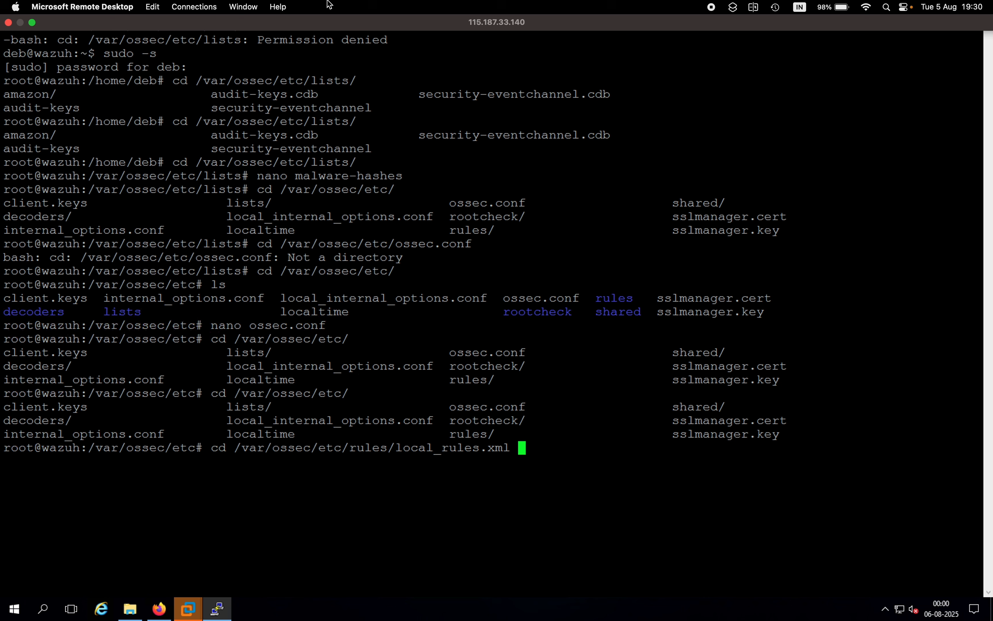
key(BackSpace)
key(BackSpace)
key(BackSpace)
key(BackSpace)
key(BackSpace)
key(BackSpace)
key(BackSpace)
key(BackSpace)
key(BackSpace)
key(BackSpace)
key(BackSpace)
key(BackSpace)
key(BackSpace)
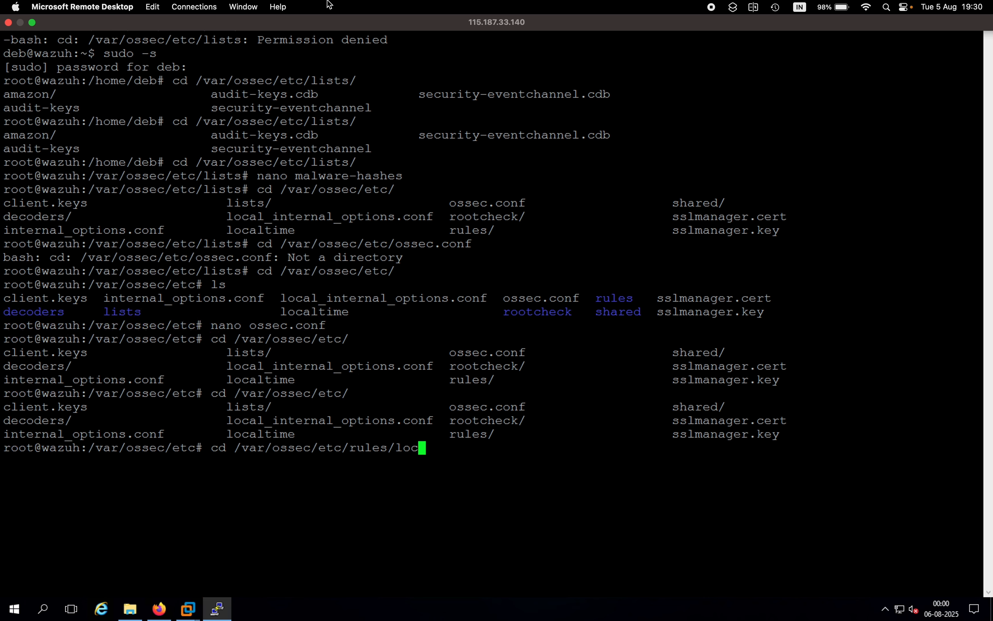
key(BackSpace)
key(BackSpace)
key(BackSpace)
key(Return)
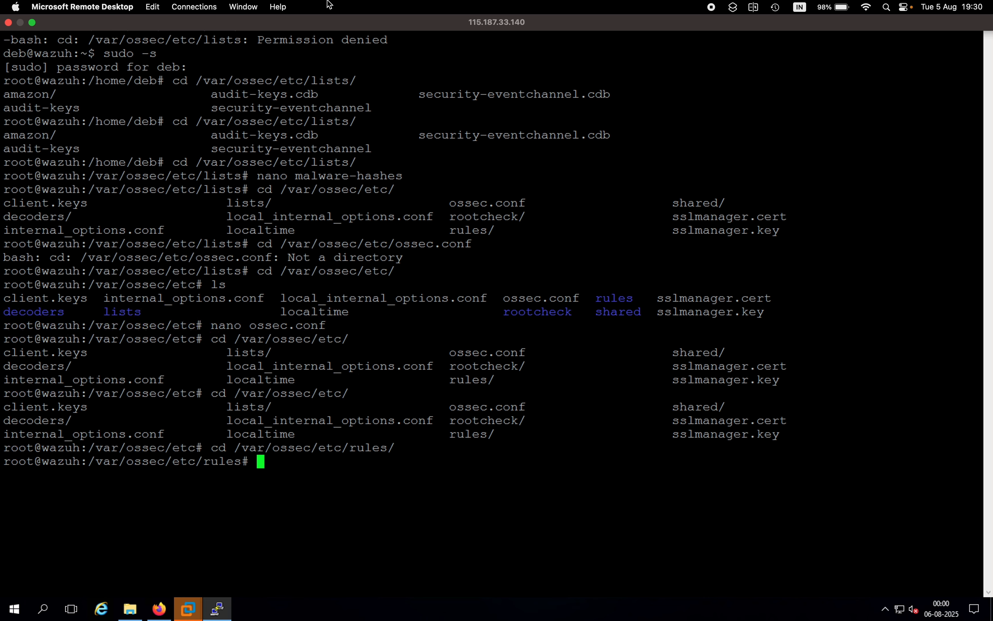
Step: List the rules directory's contents and open local_rules.xml in the nano editor
text(ls)
key(Return)
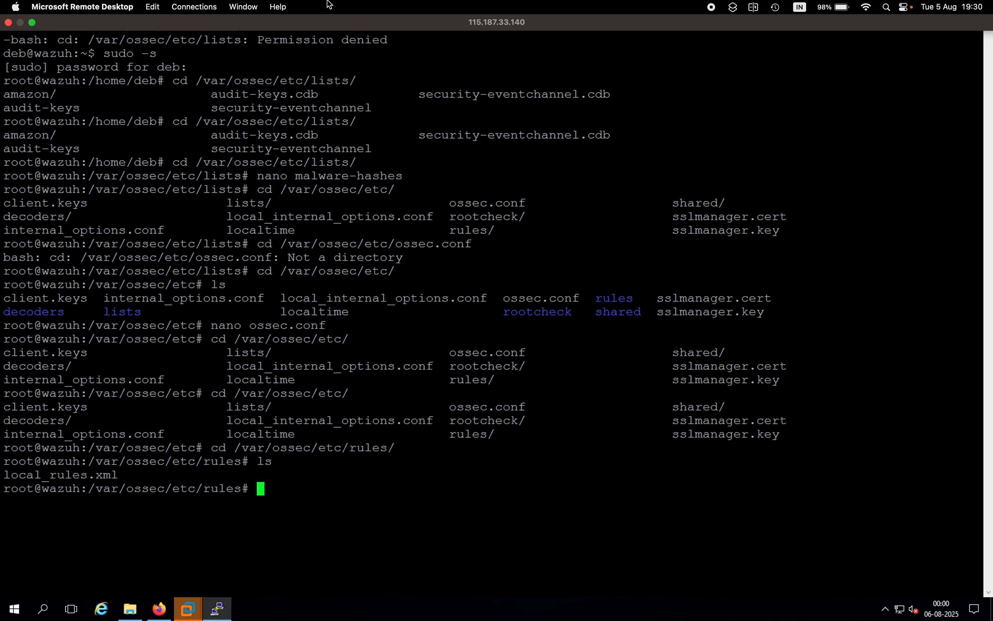
text(nano local_rules.xml)
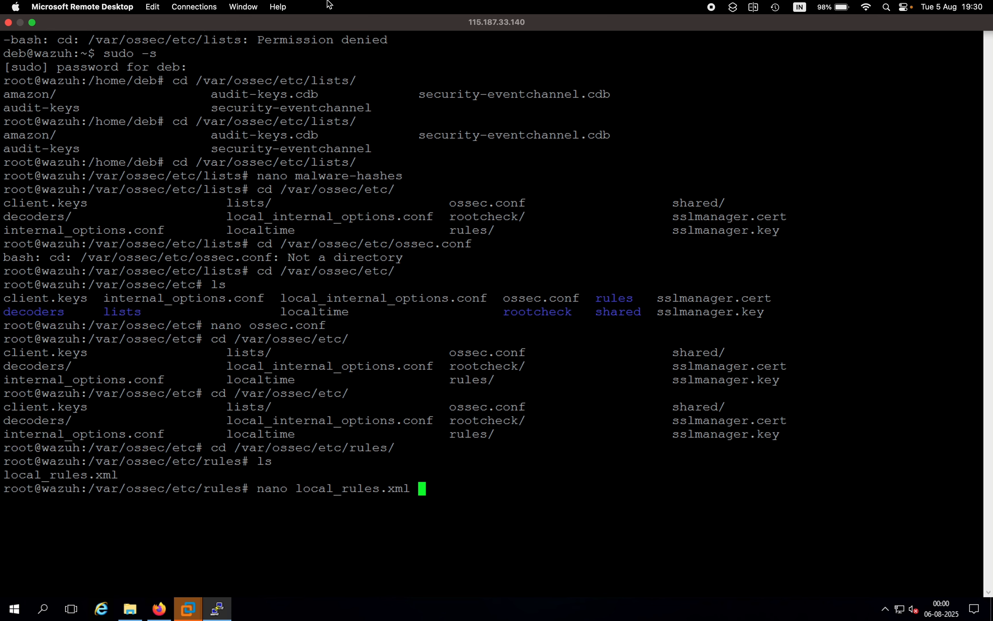
key(Return)
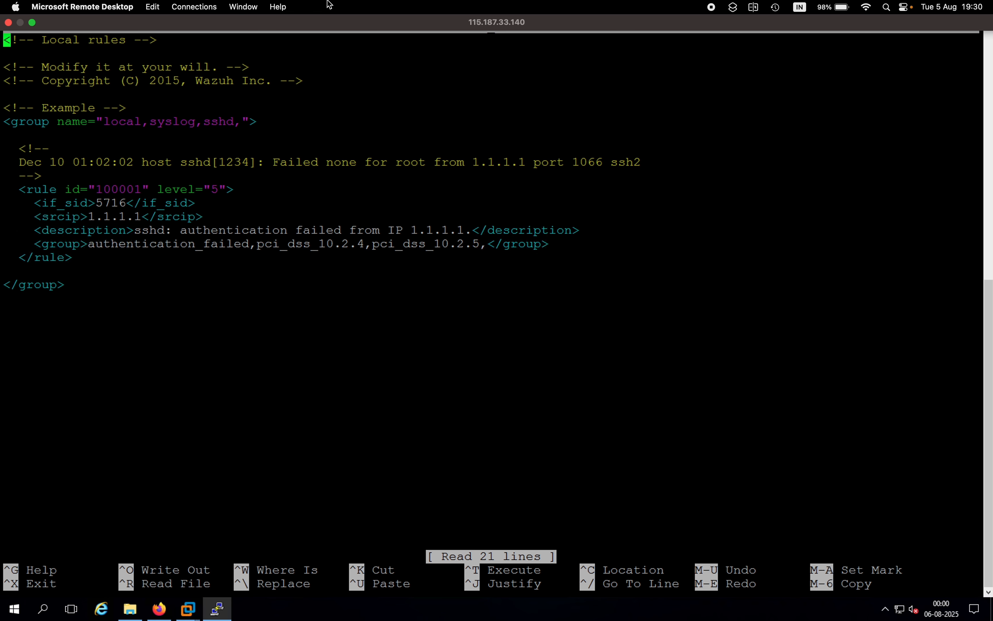
Step: Add the opening tag <group name="malware,"> on a new line below the existing example group in local_rules.xml
key(Down)
key(Down)
key(Down)
key(Down)
key(Down)
key(Down)
key(Down)
key(Down)
key(Down)
key(Down)
key(Down)
key(Down)
key(Down)
key(Down)
key(Down)
key(Down)
key(Down)
key(Down)
key(Down)
key(Down)
key(Down)
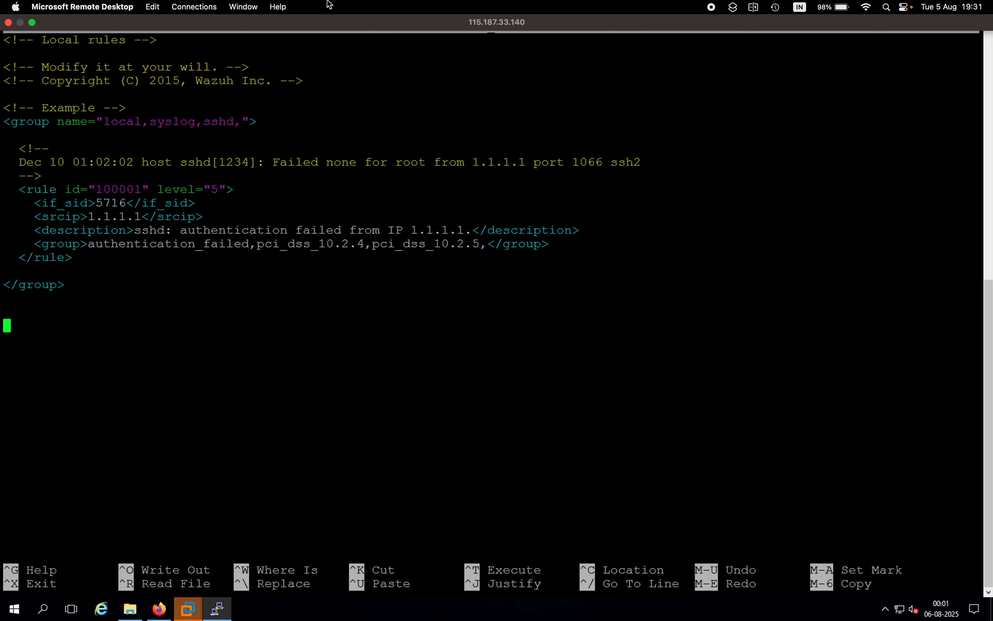
text(<group)
text(name)
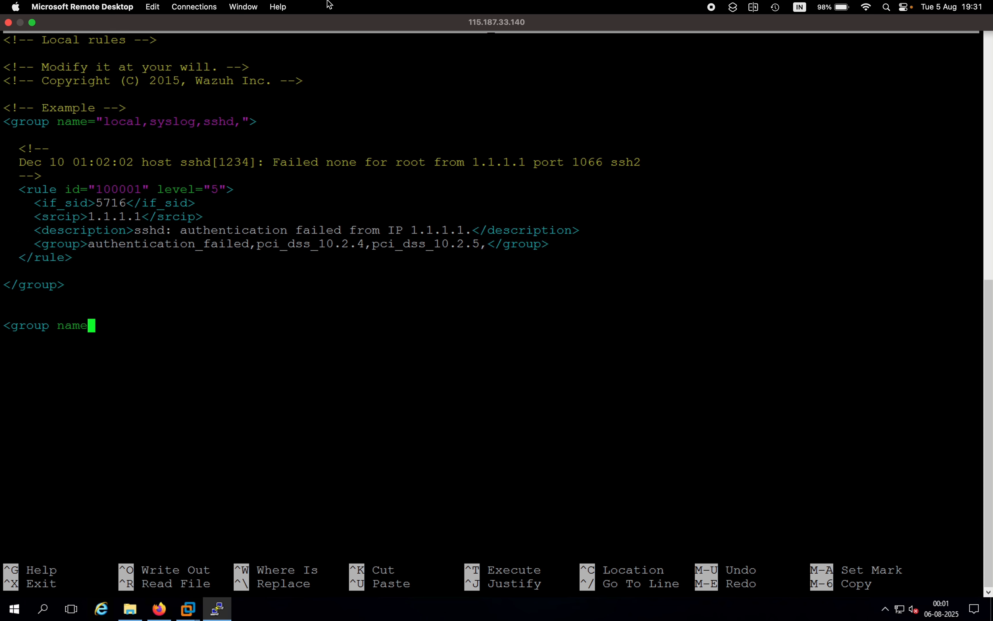
text(="mal)
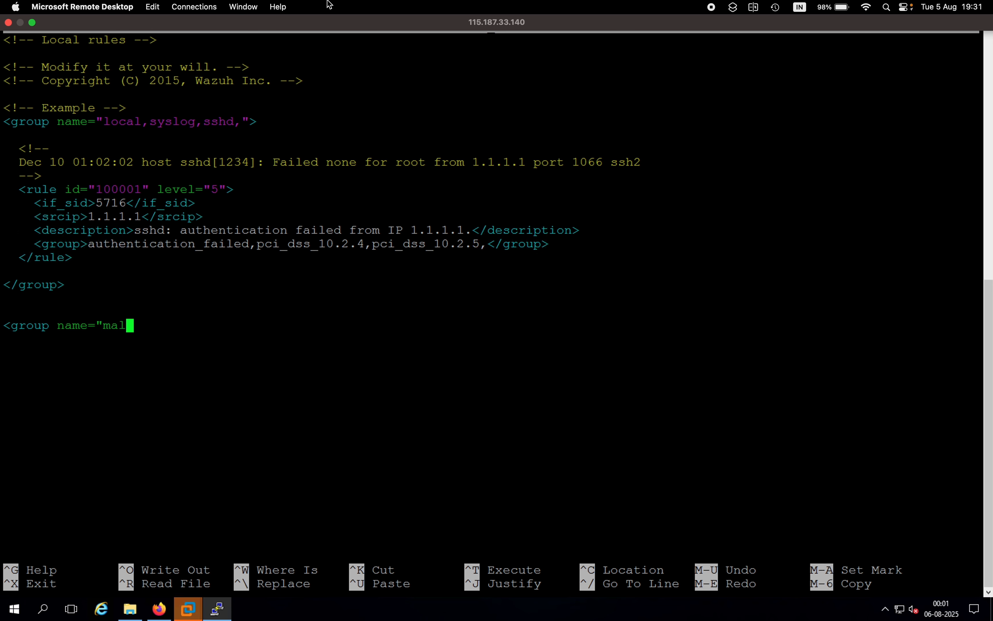
text(ware")
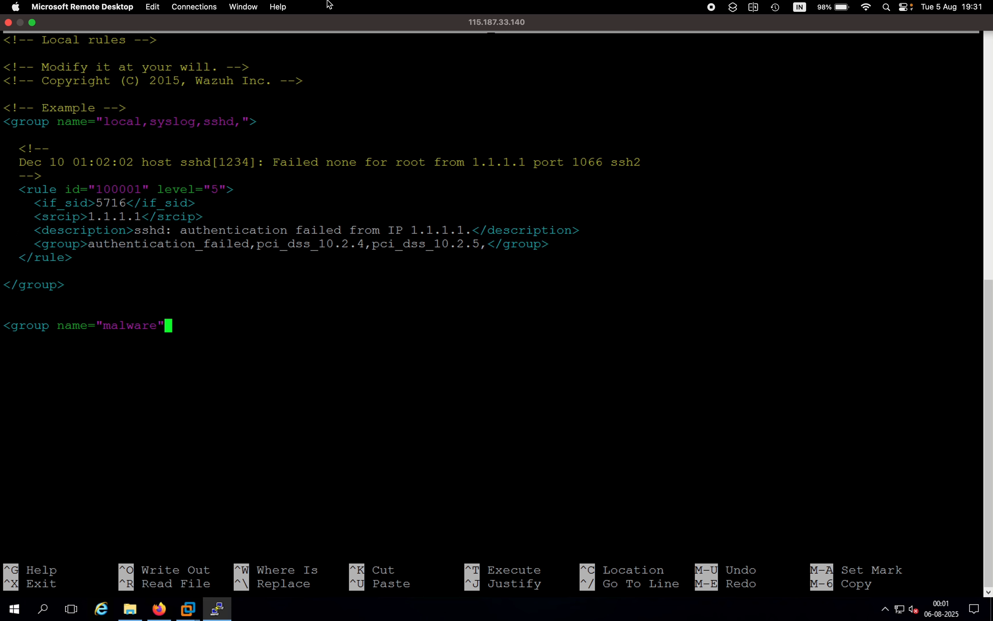
key(Left)
text(,)
key(Right)
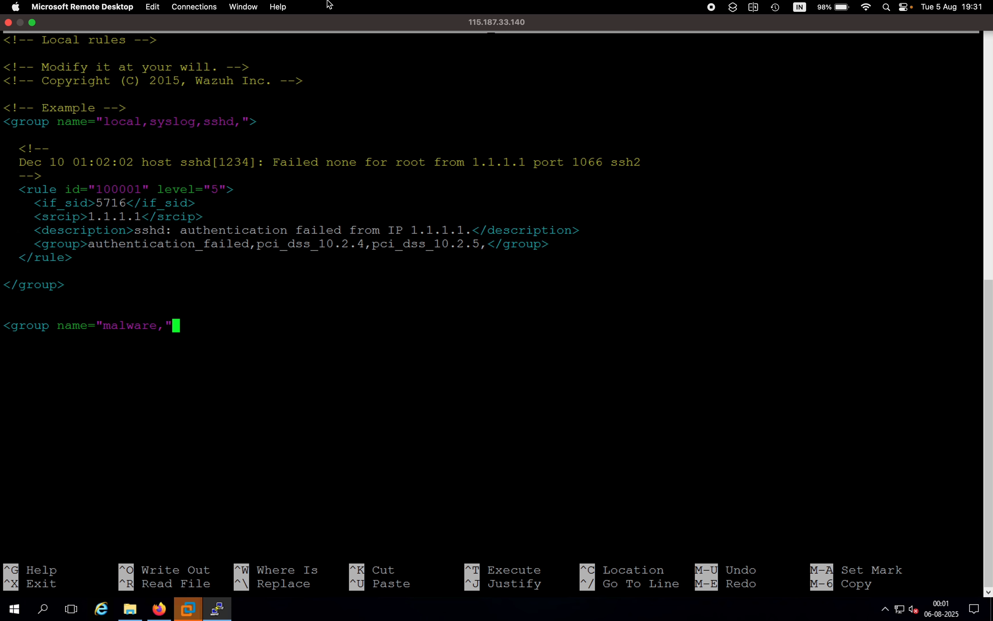
text(>)
key(Return)
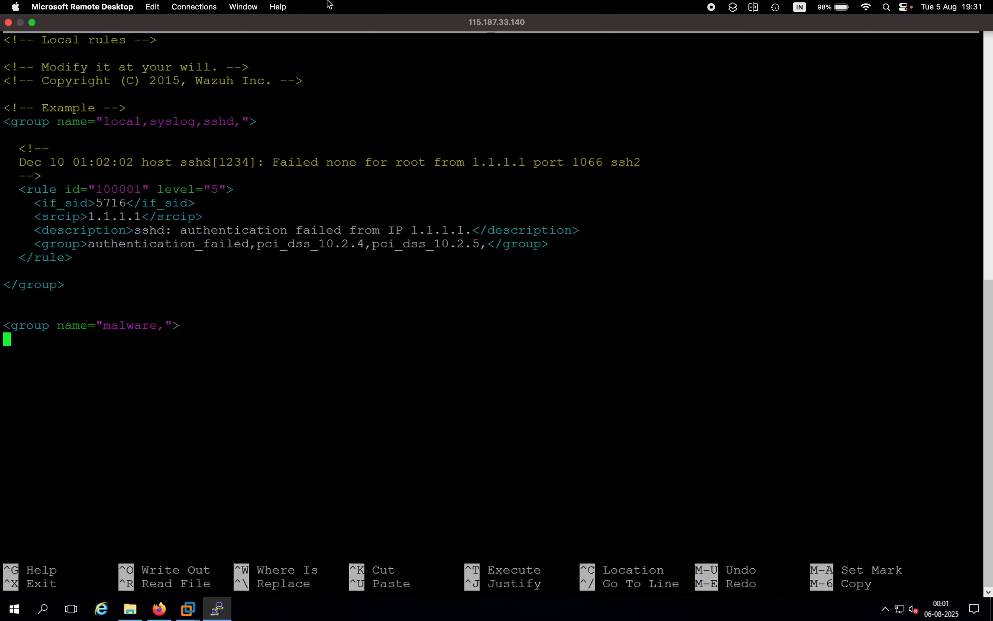
Step: Start an indented rule element with an id attribute, <rule id, inside the malware group
text(<rule)
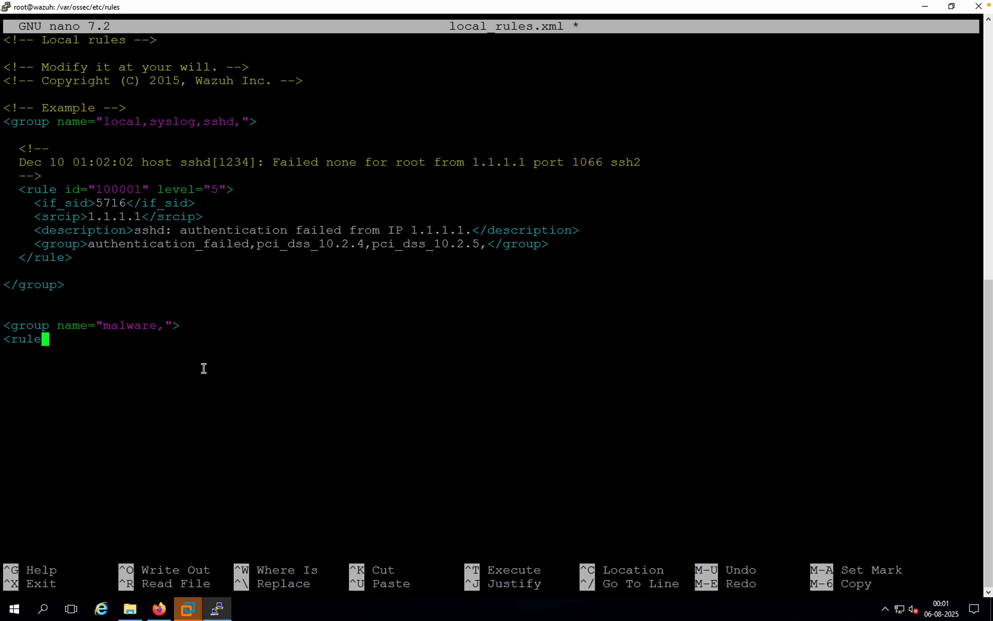
key(Left)
key(Left)
key(Left)
key(Left)
key(Left)
key(Right)
key(Right)
key(Right)
key(Right)
key(Right)
key(Right)
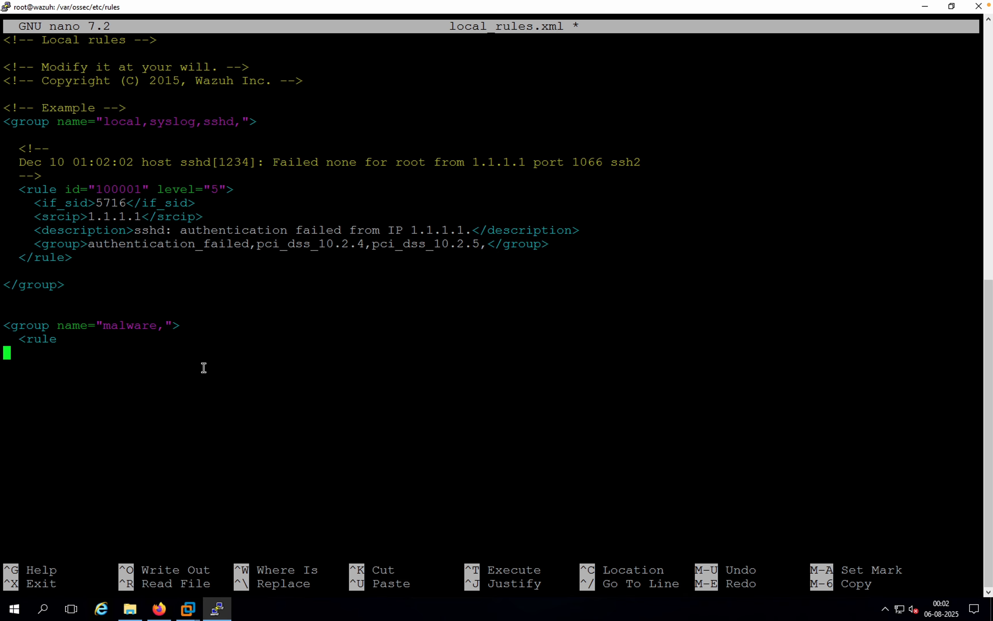
key(Left)
text(is)
key(BackSpace)
text(d)
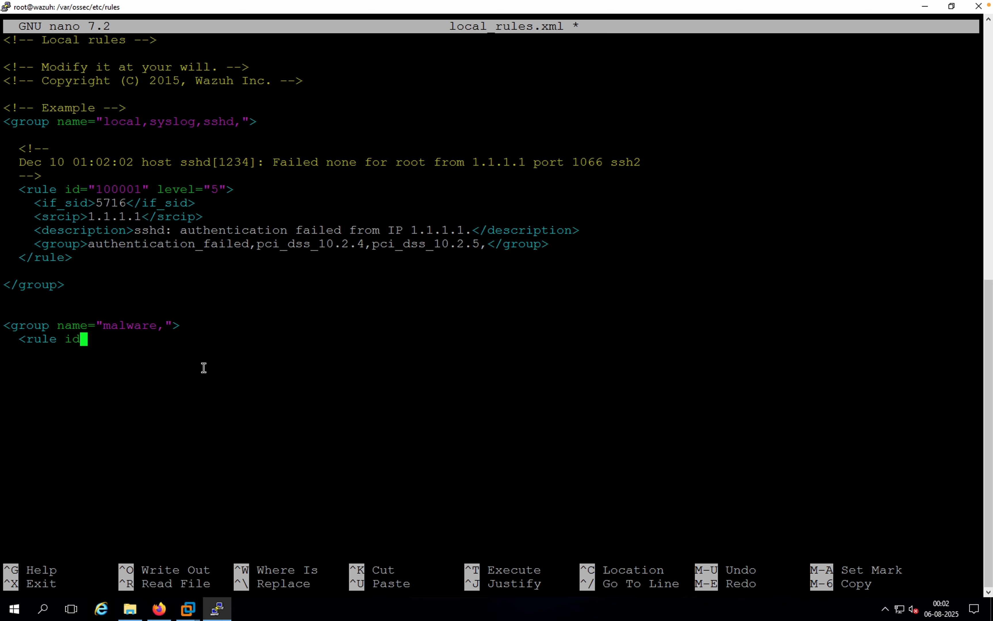
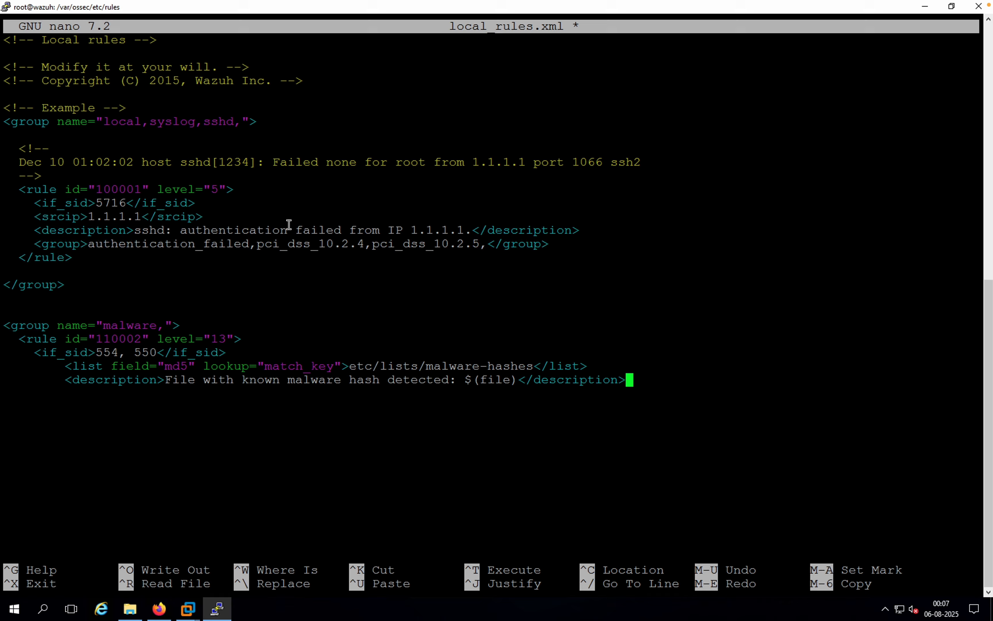
Step: Add an indented <mitre> opening tag on a new line below the description in the malware rule
key(Return)
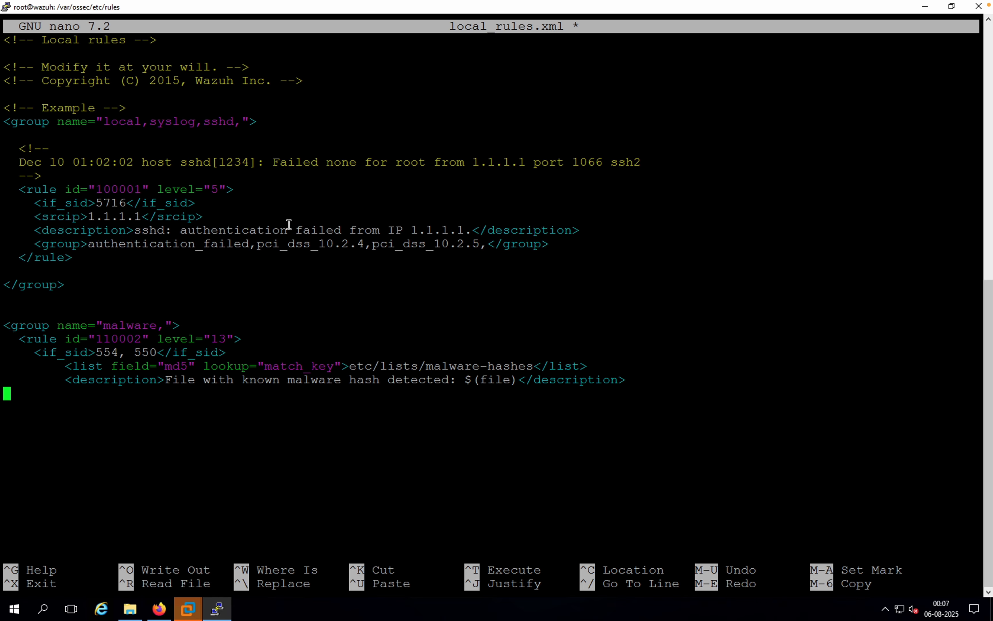
key(Tab)
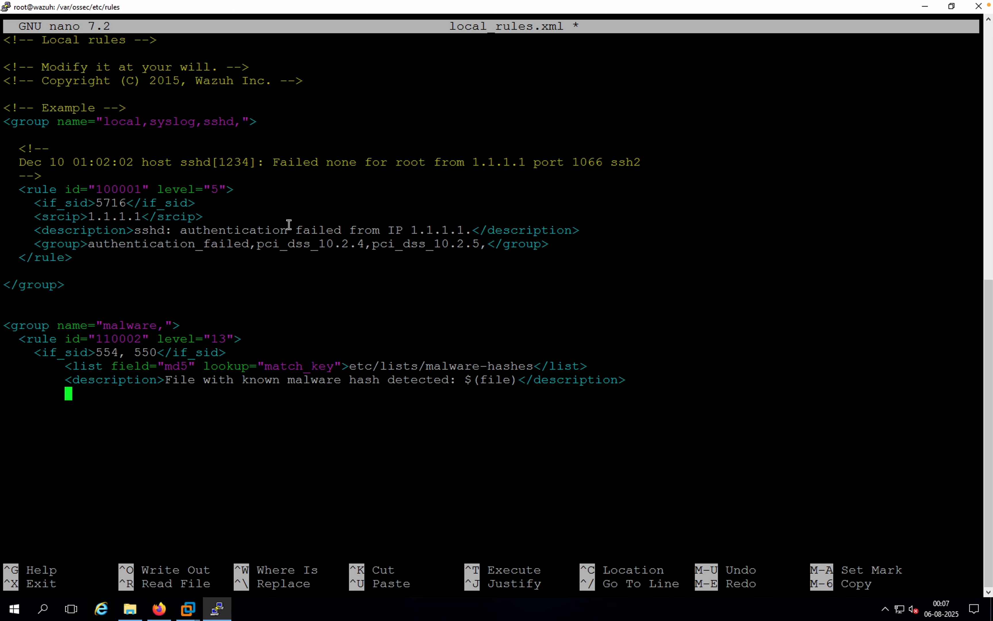
text(<m)
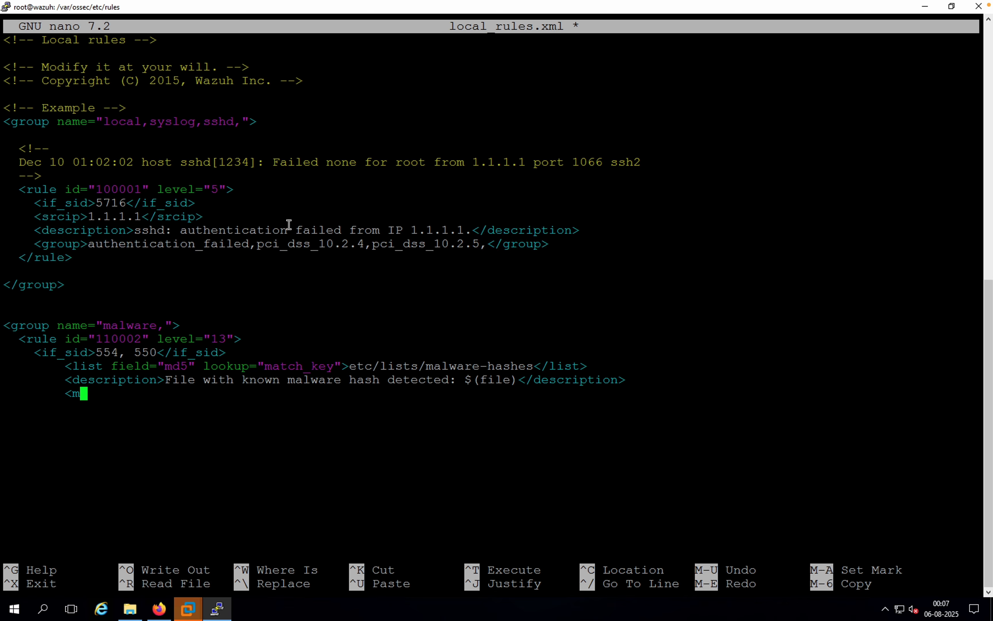
text(itre>)
Step: Add the line <id>T1204.002</id>, indented one level deeper, inside the mitre element
key(Return)
key(Tab)
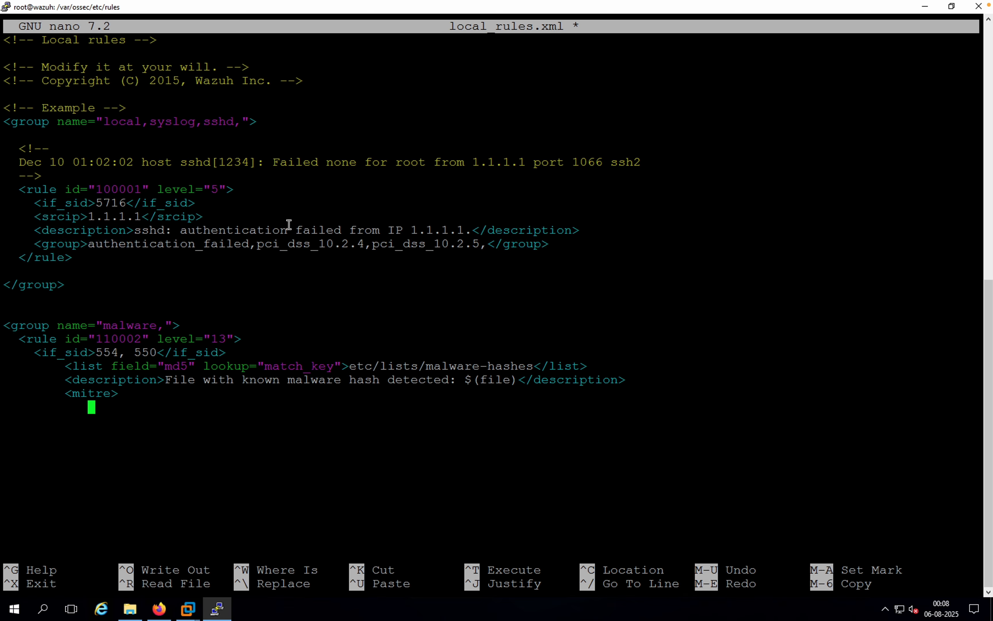
text(<id>T)
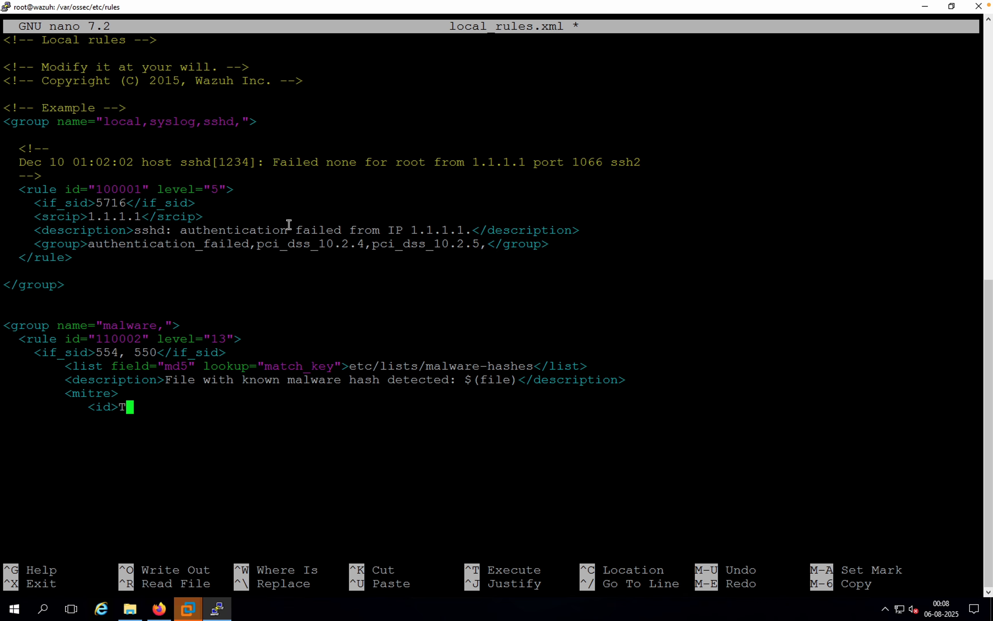
text(1204.002)
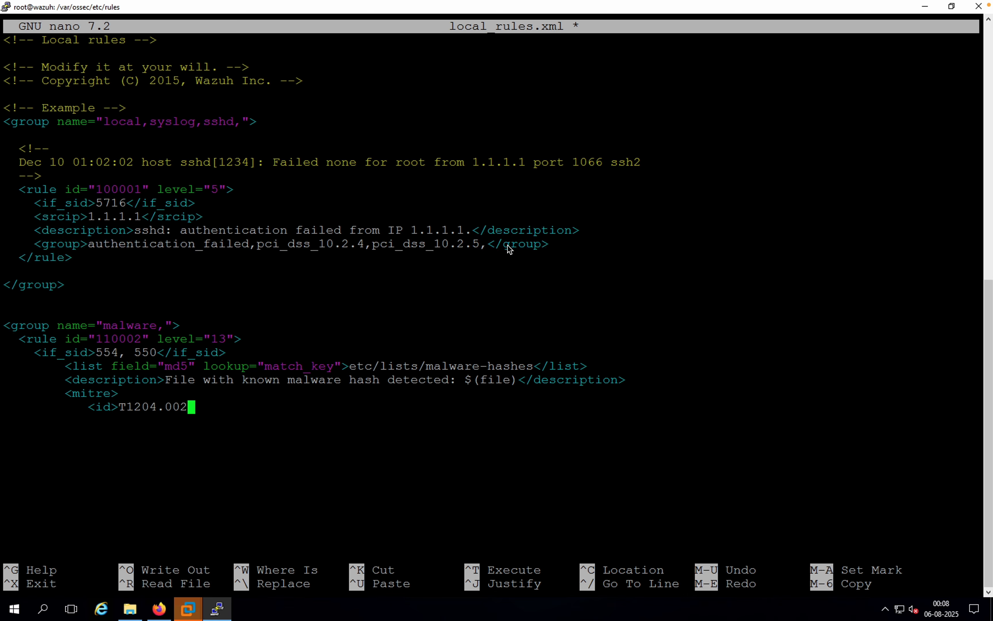
text(</id>)
mouse_move(775, 620)
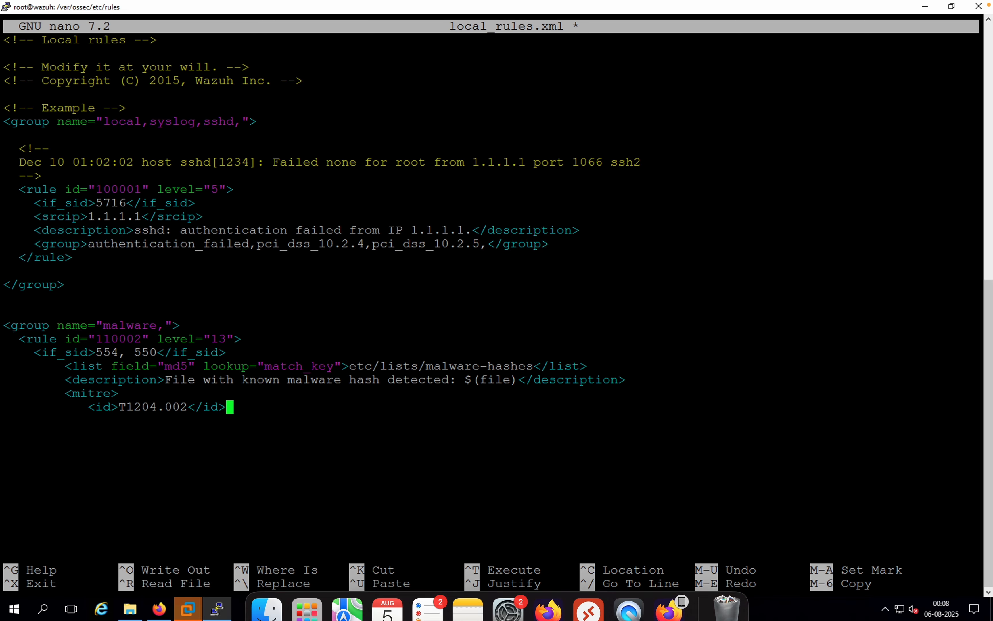
Step: Close the mitre element with </mitre> on its own line below the technique id
key(Return)
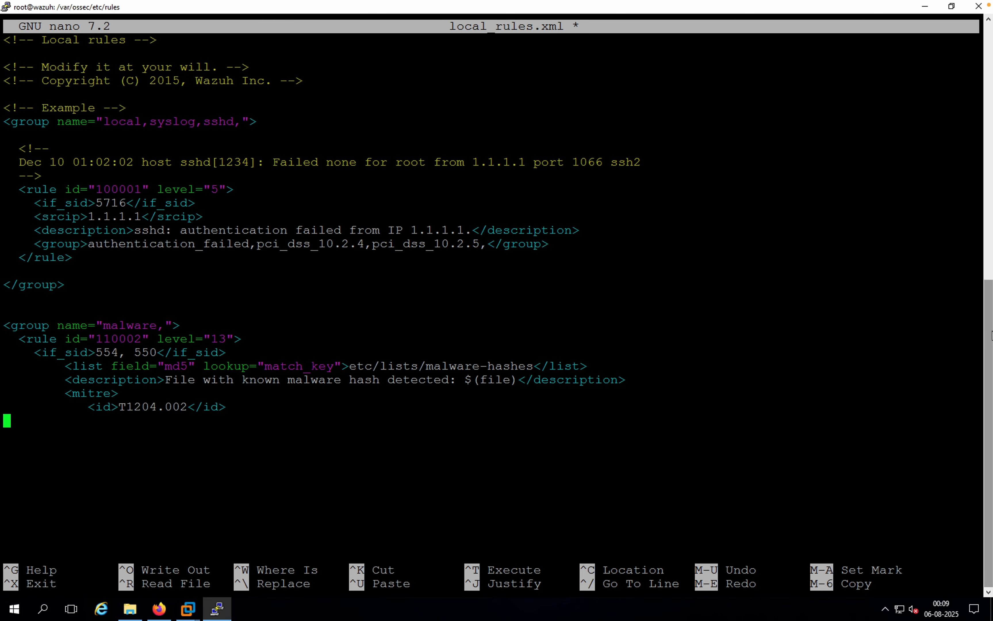
key(Tab)
text(</mitre>)
Step: Close the malware rule with </rule> on a new line, indented to match the rule's opening tag
key(Return)
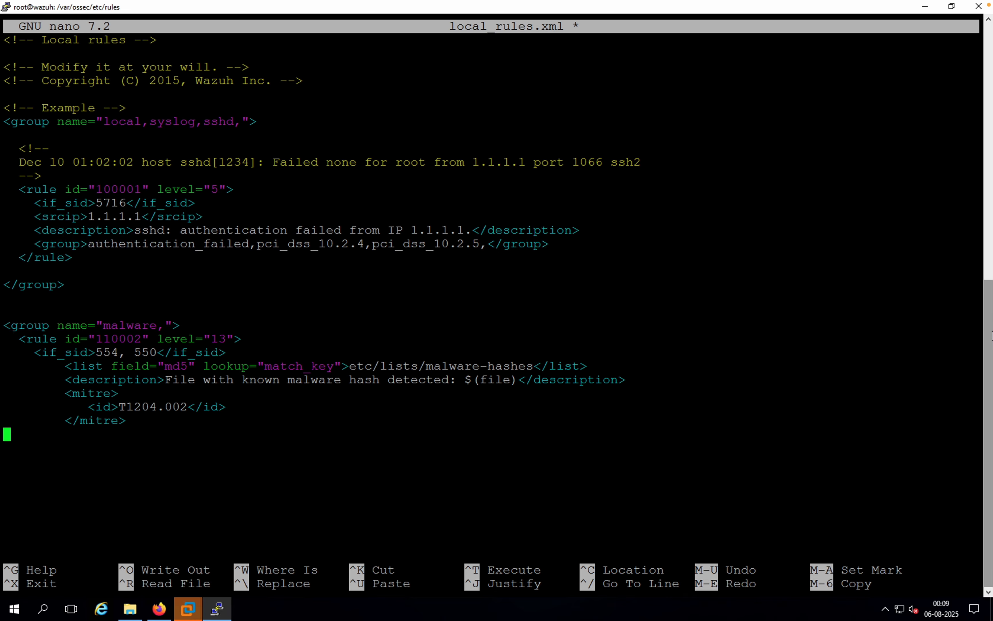
key(Tab)
key(BackSpace)
key(BackSpace)
key(Return)
key(BackSpace)
key(BackSpace)
text(<)
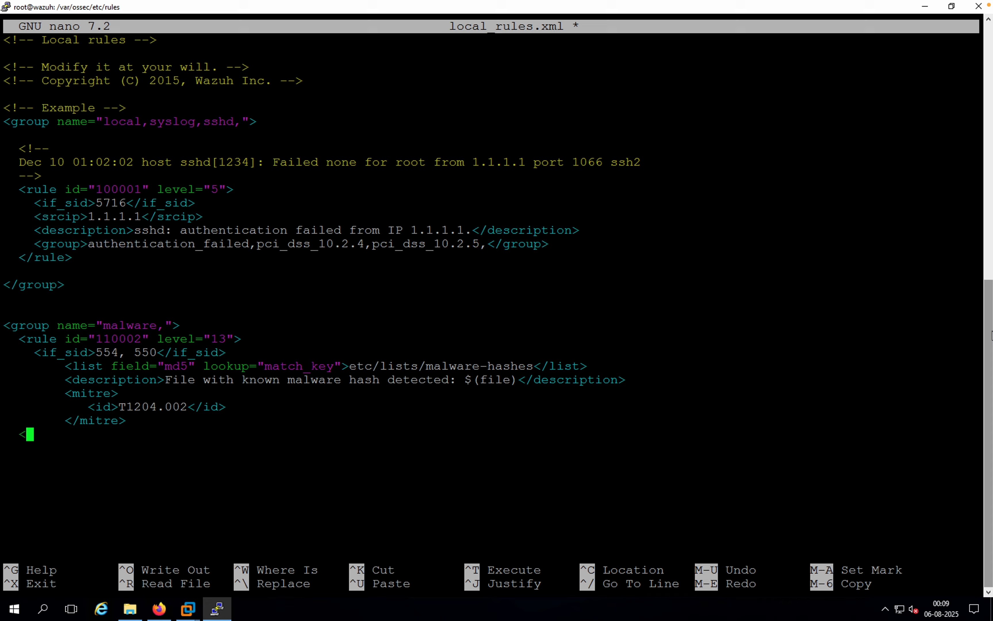
text(/rule>)
Step: Close the malware group with an unindented </group> tag on a new line
key(Return)
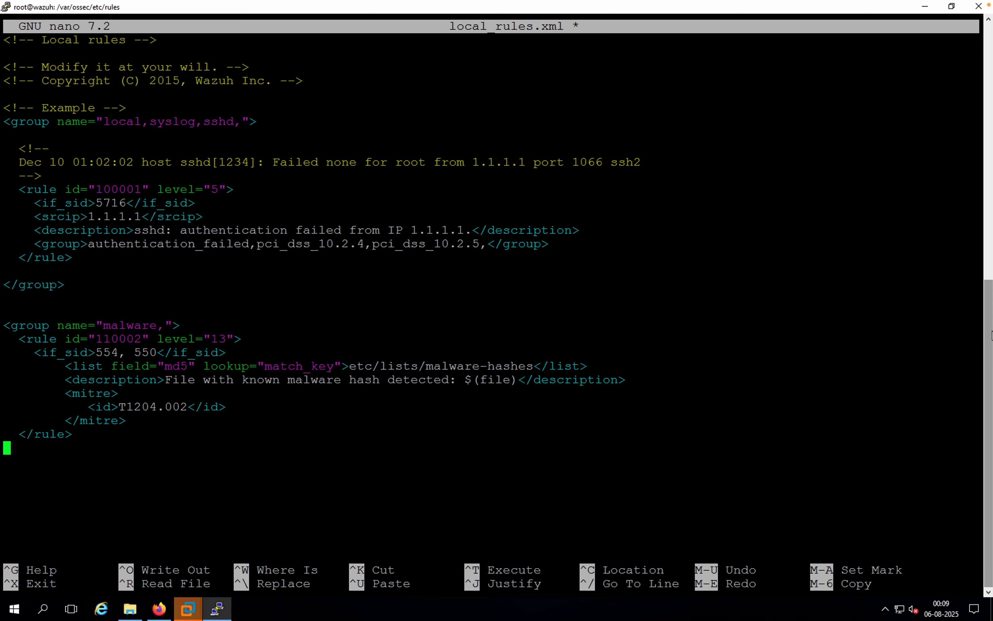
text(</group?)
key(BackSpace)
text(>)
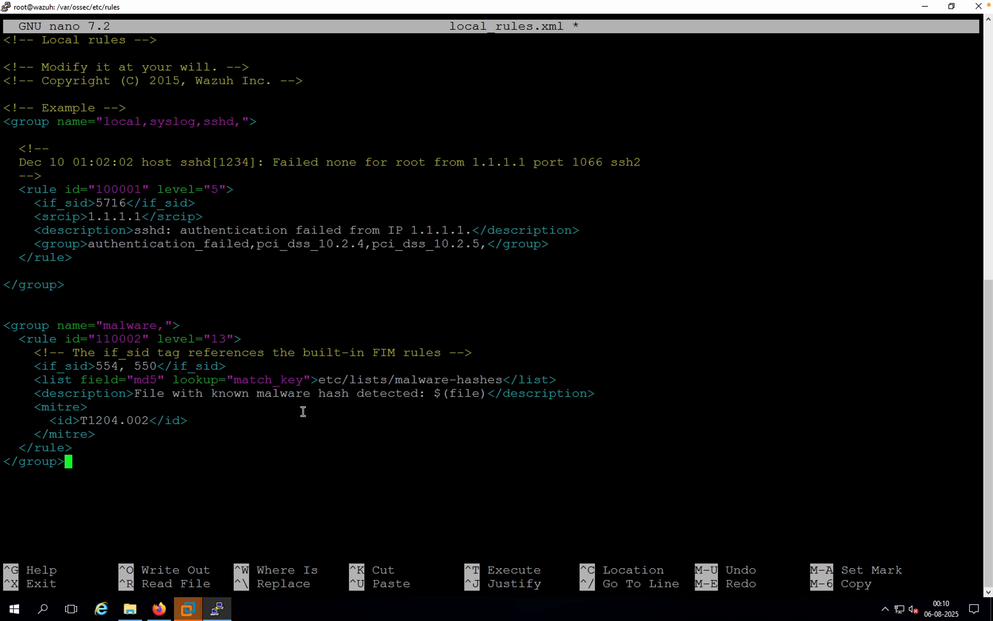
Step: Save local_rules.xml under its existing name and exit the nano editor
key(ctrl+x)
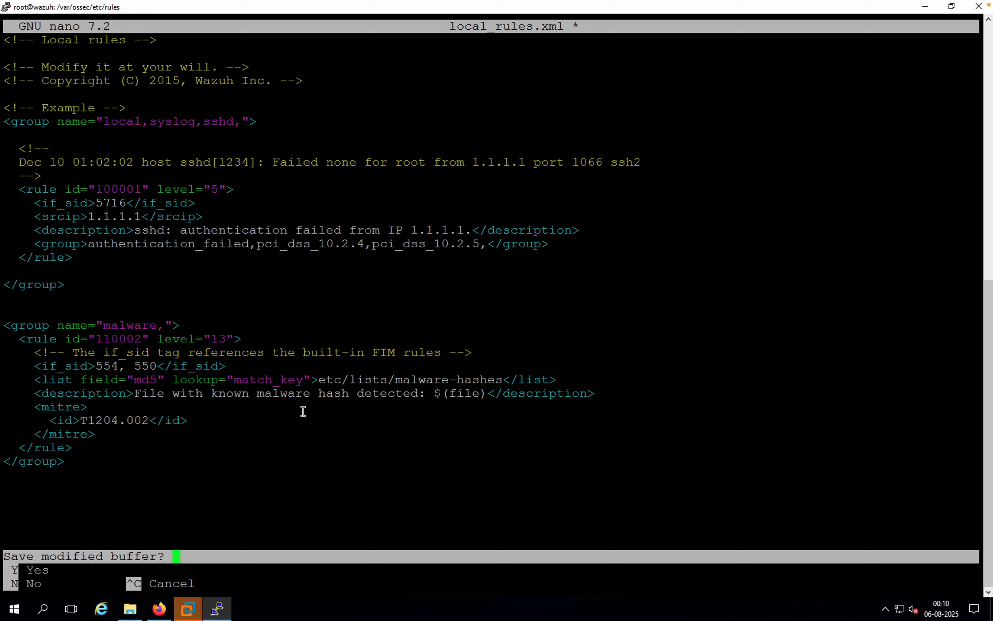
key(y)
key(Return)
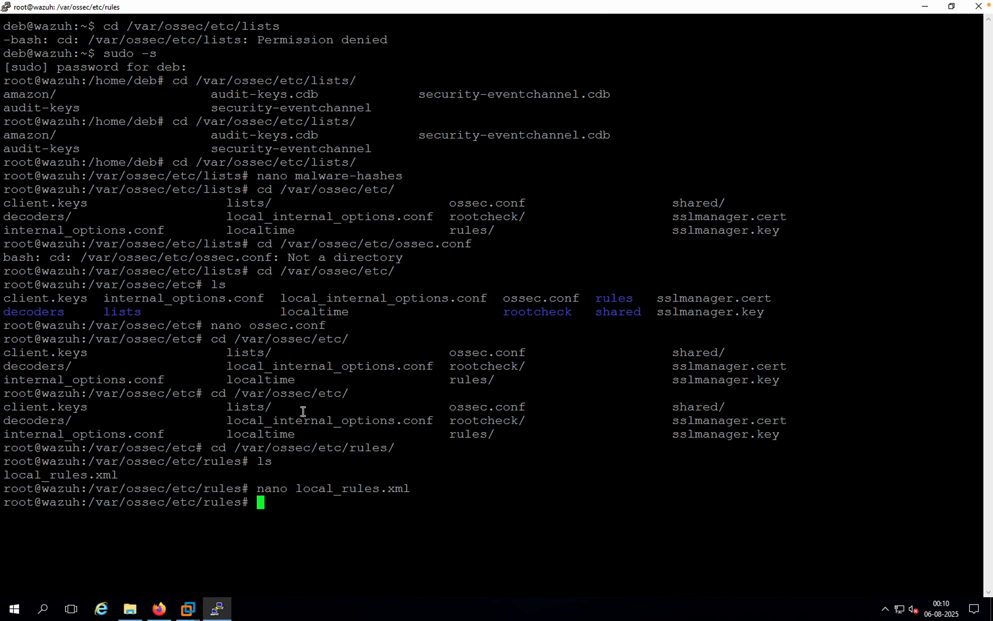
Step: Restart the Wazuh manager service with systemctl restart wazuh-manager
text(r)
key(BackSpace)
text(syste)
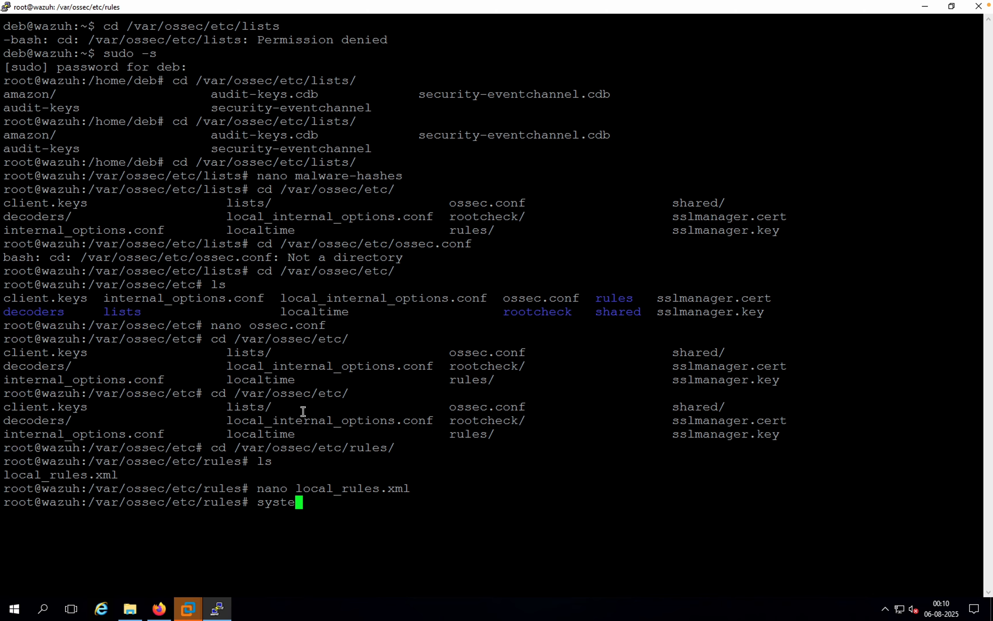
text(mctl restart waz)
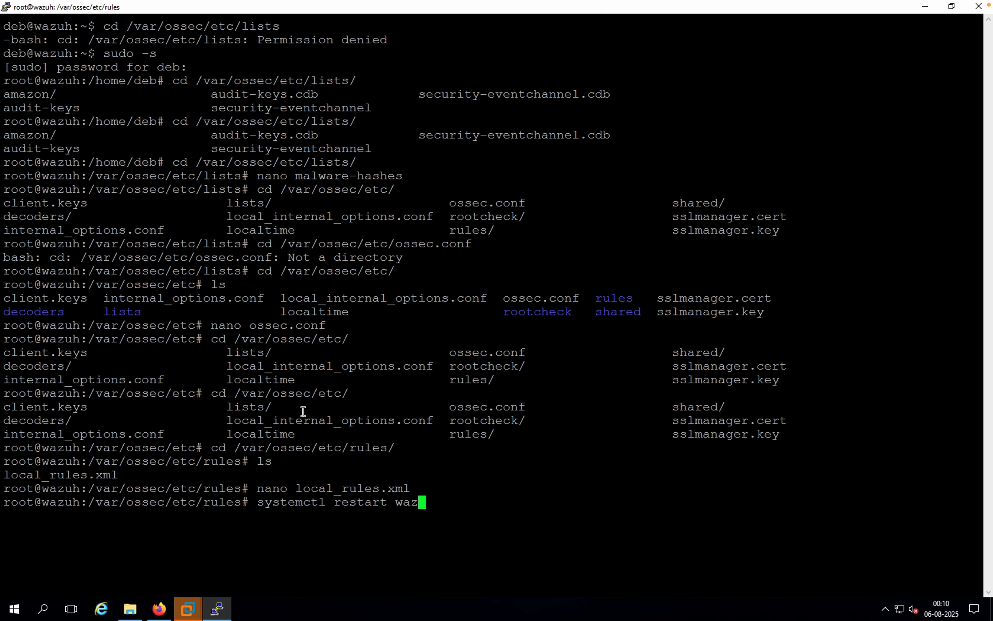
text(uh-manager)
key(Return)
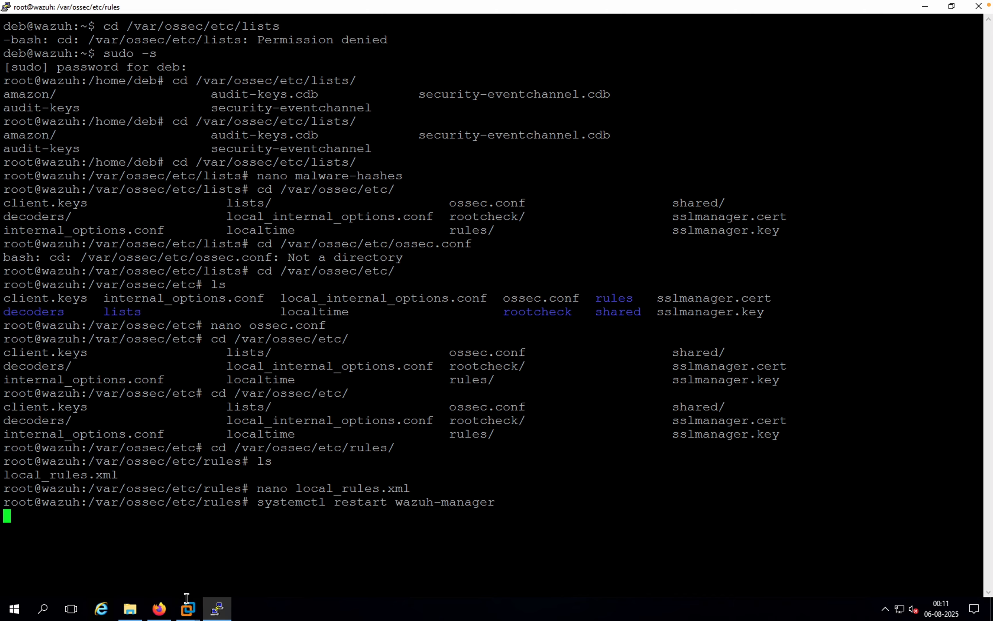
Step: Switch to the suspended Windows 11 x64 virtual machine in VMware Workstation and resume it
mouse_move(188, 607)
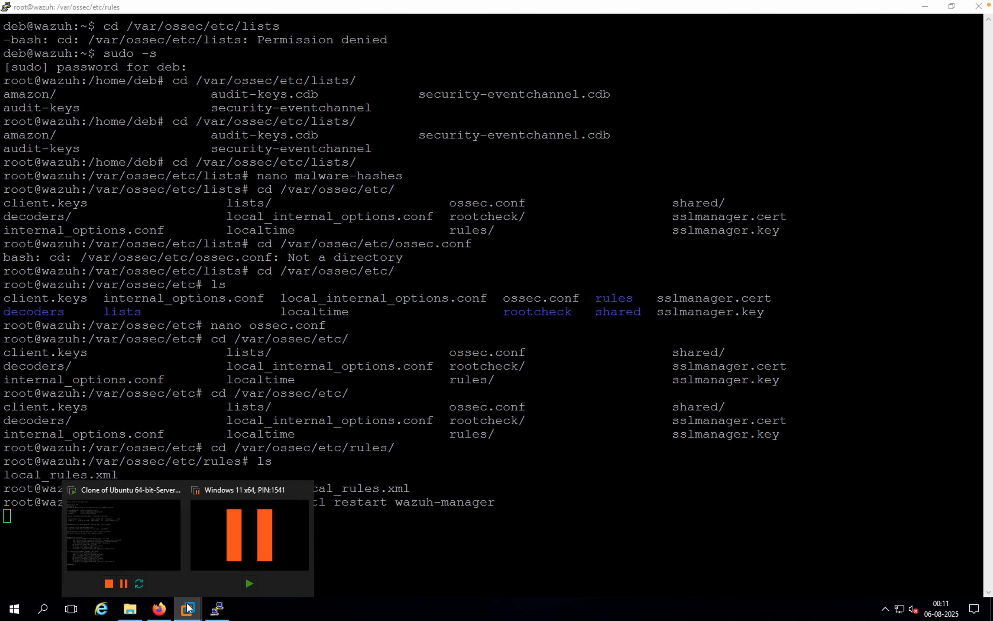
click(272, 509)
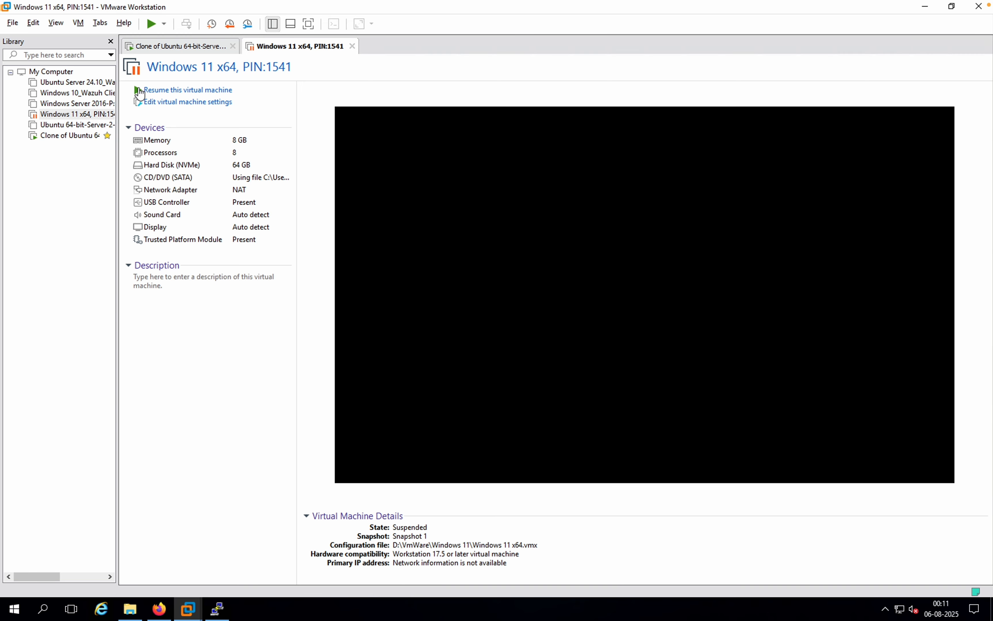
click(163, 95)
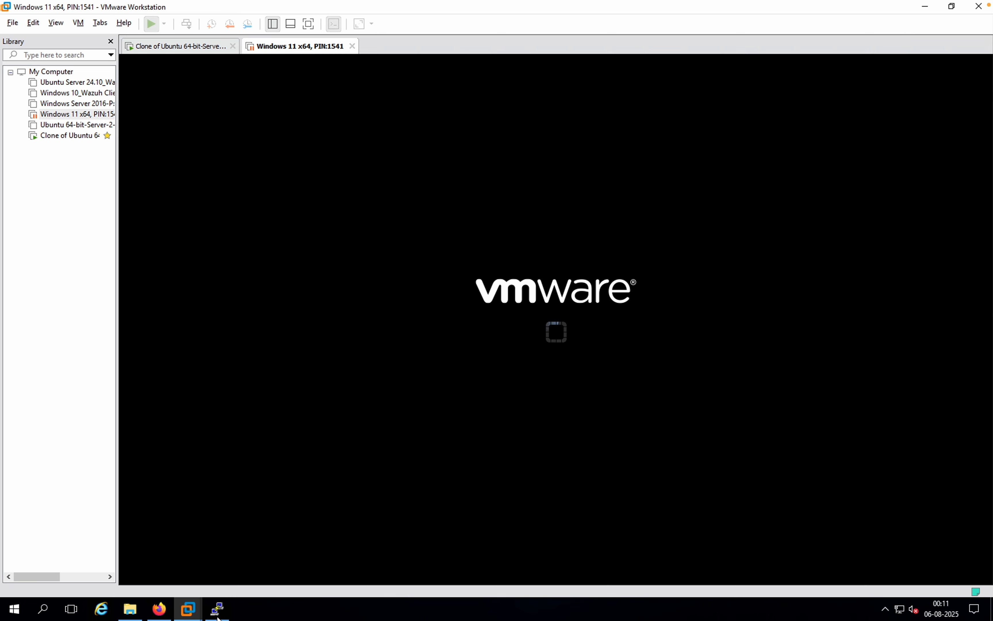
Step: Check the manager restart in the PuTTY terminal, then return to the Windows 11 virtual machine
click(217, 612)
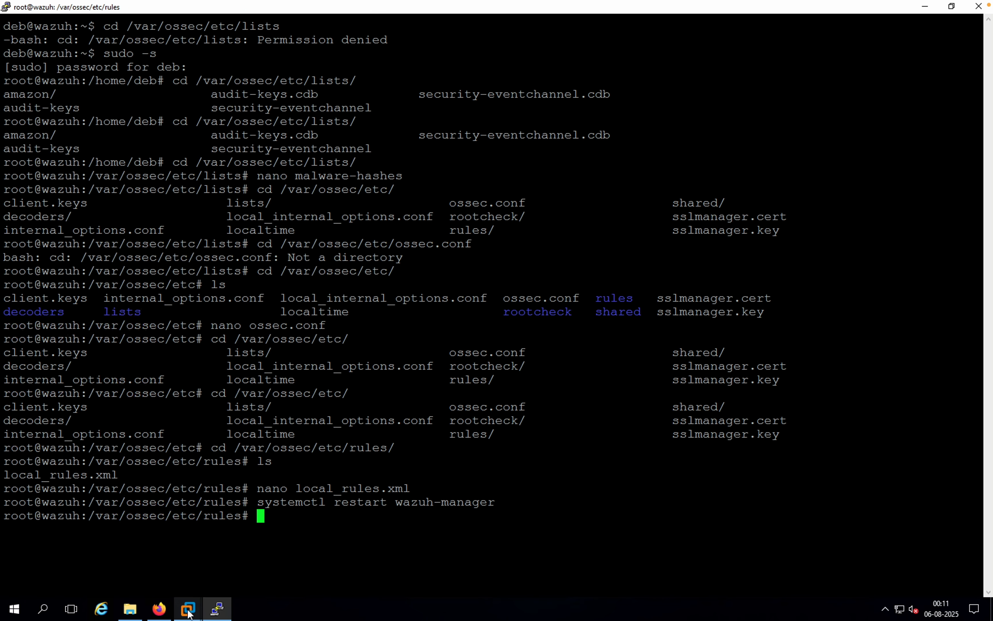
mouse_move(188, 612)
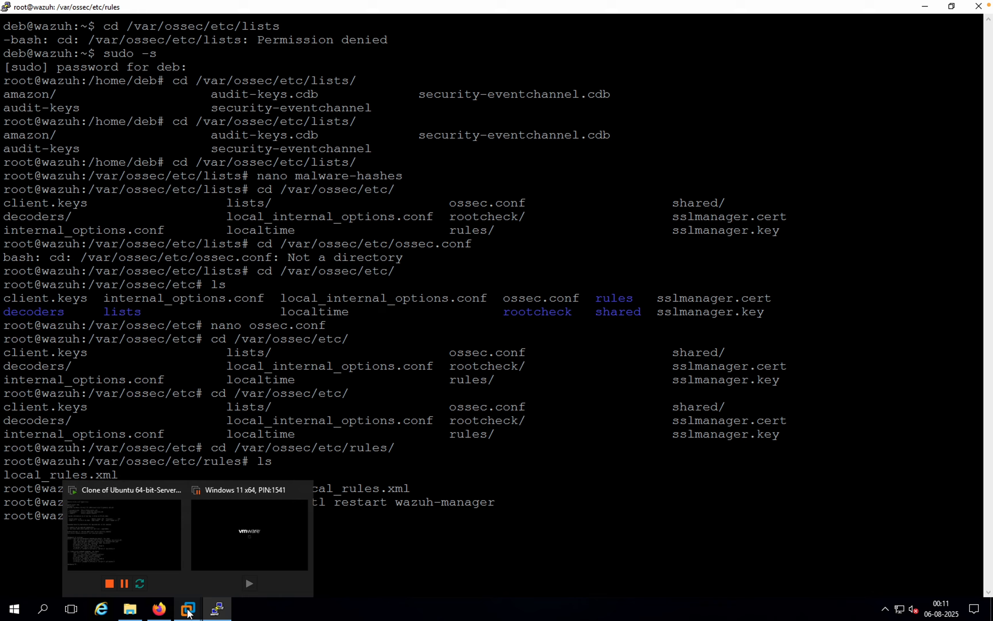
click(281, 577)
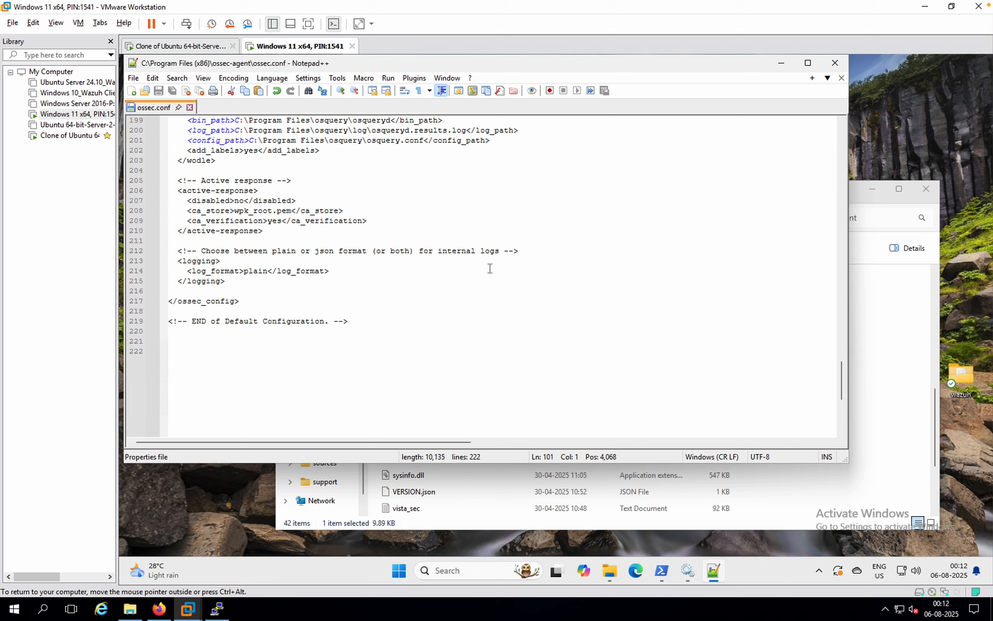
Step: Open the wazuh folder on the Windows 11 desktop and show its full path
scroll(490, 268, up, 10)
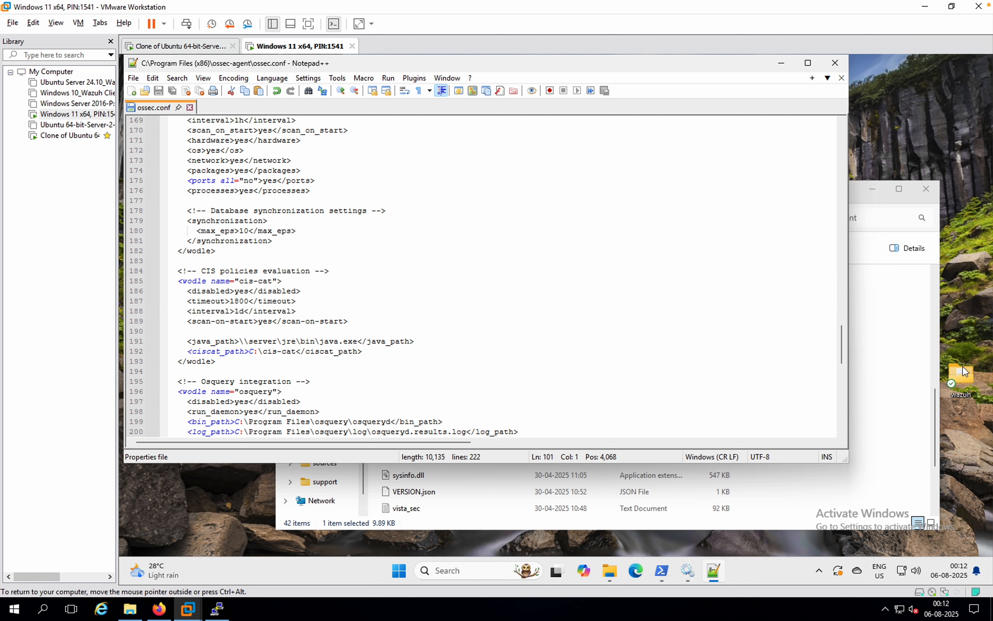
double_click(957, 371)
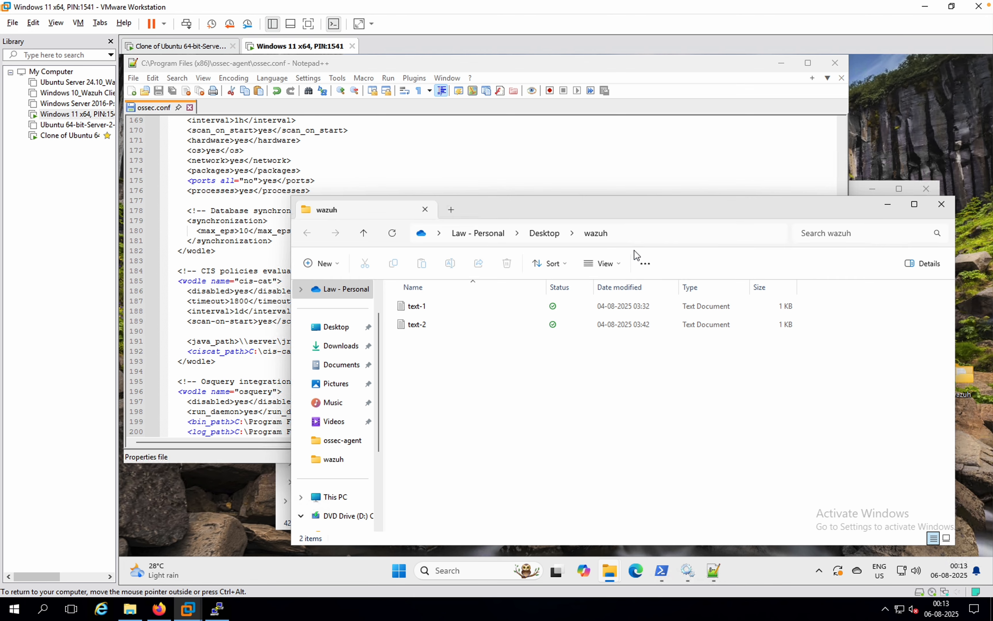
click(642, 235)
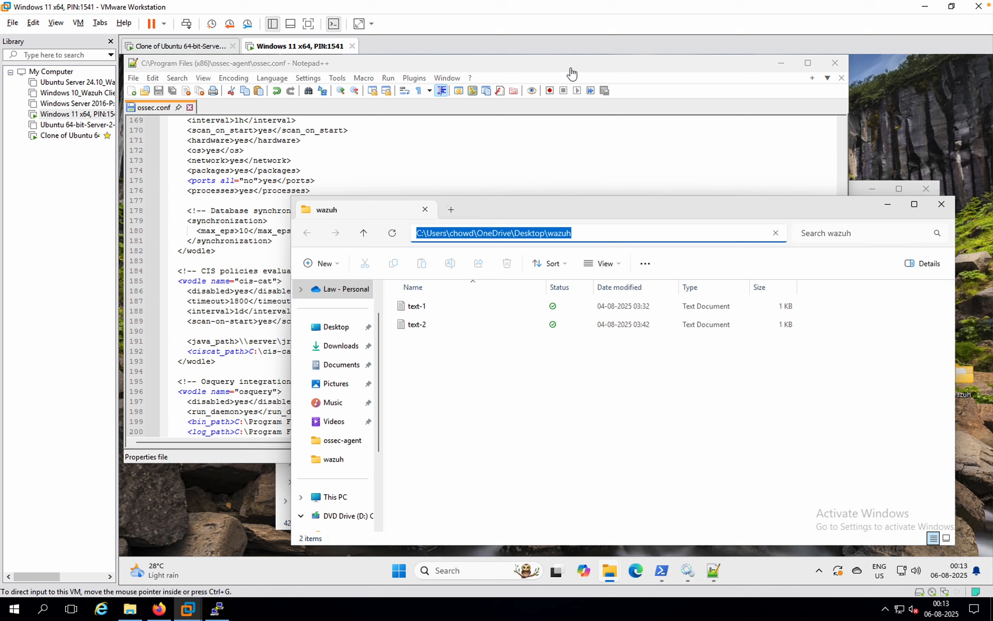
Step: Return to the agent's ossec.conf in Notepad++ and examine the syscheck section's frequency and monitored directories entries
click(251, 240)
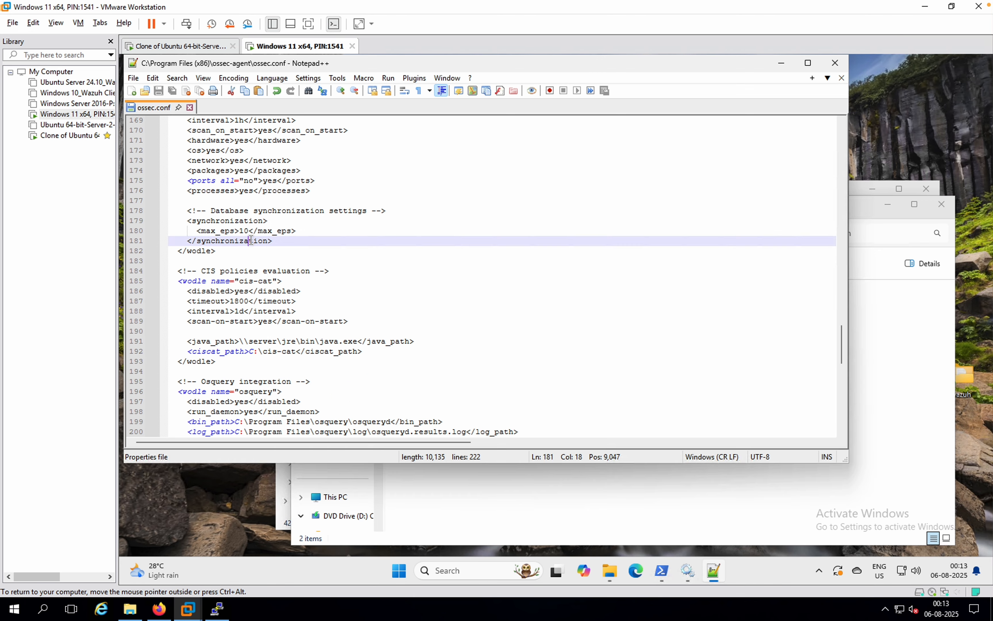
scroll(251, 241, up, 7)
scroll(251, 240, up, 9)
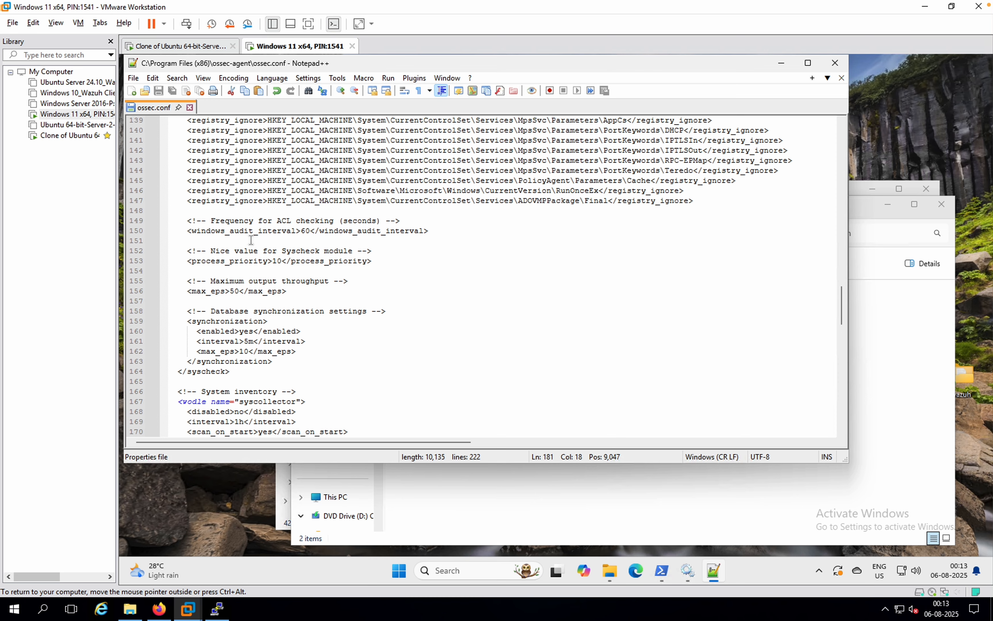
scroll(251, 240, up, 20)
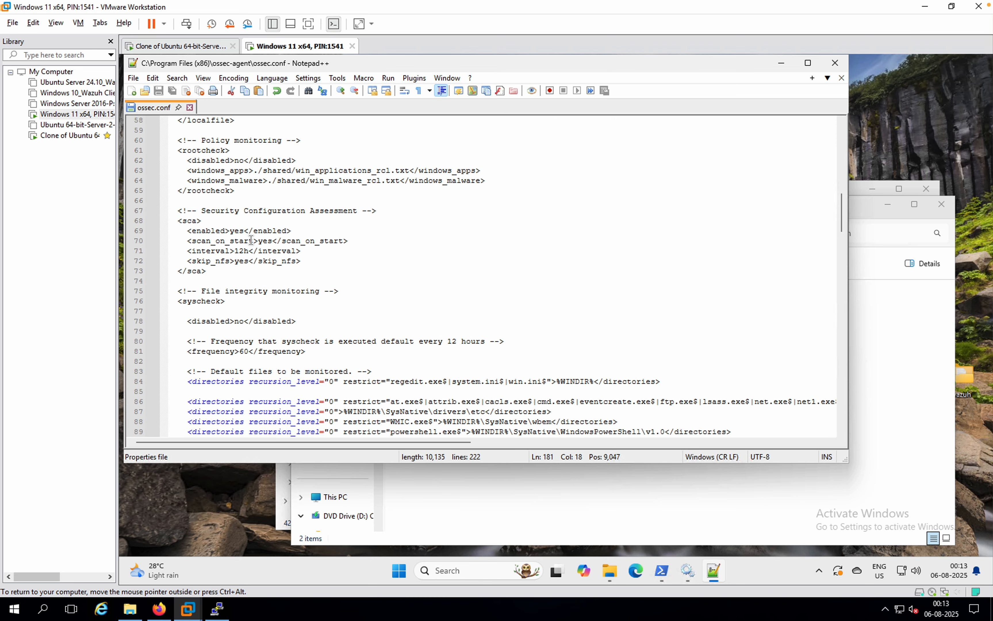
scroll(251, 240, down, 1)
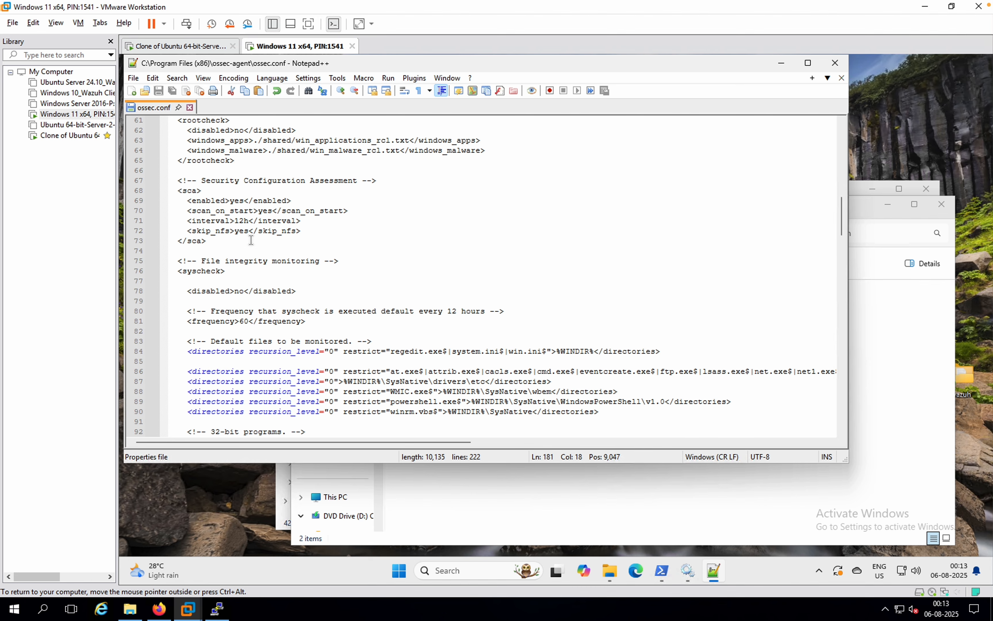
scroll(251, 241, down, 2)
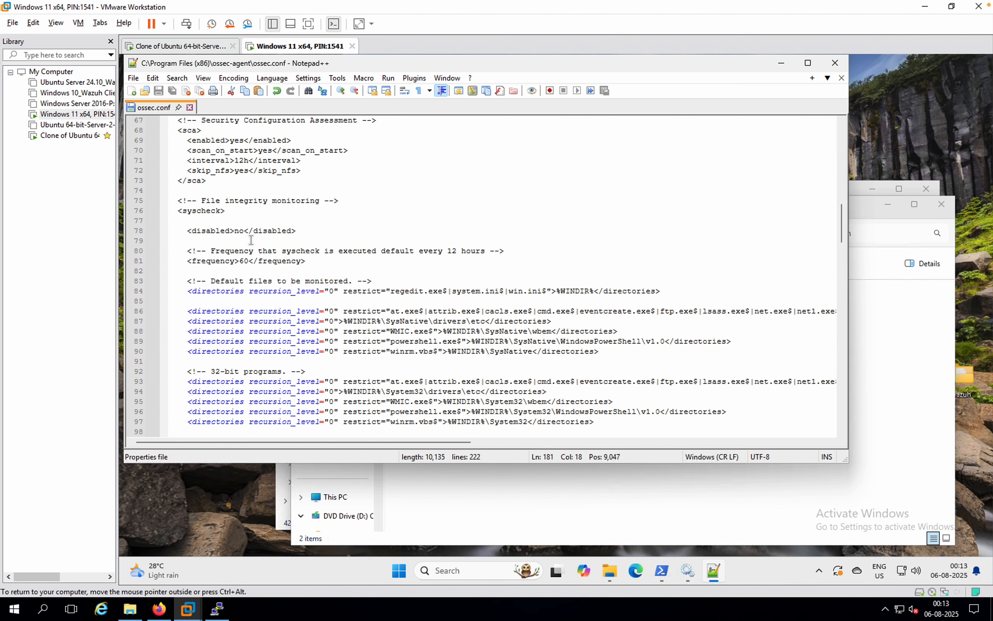
scroll(251, 241, down, 1)
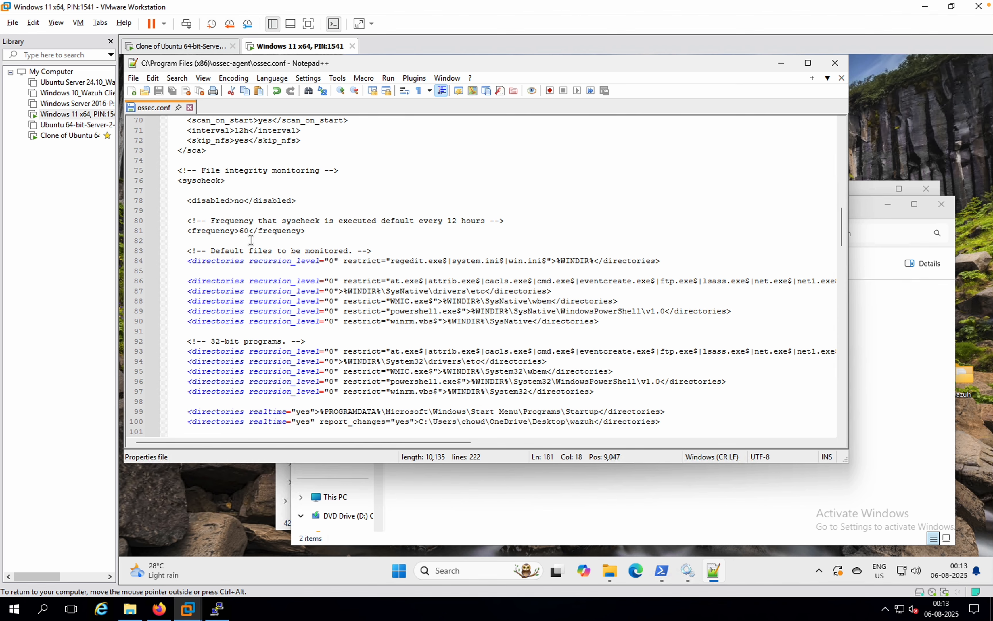
scroll(290, 305, down, 3)
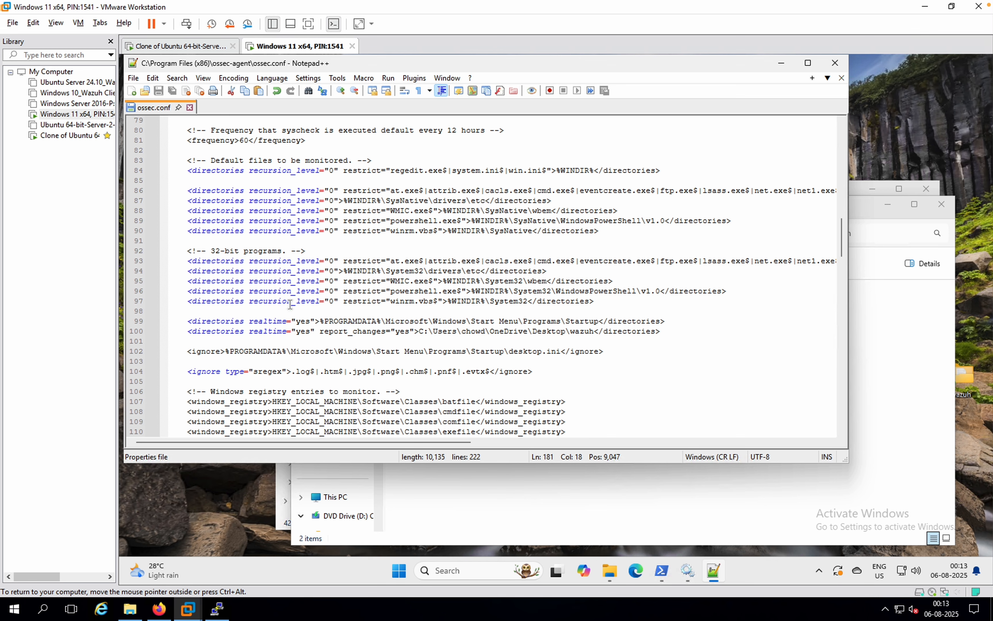
scroll(290, 305, up, 3)
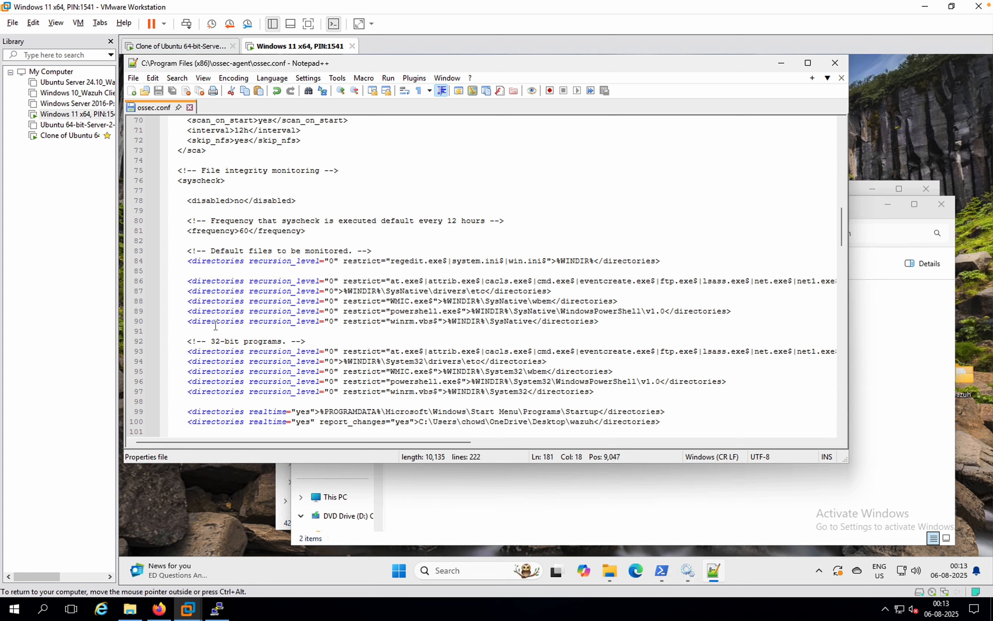
Step: Duplicate the winrm.vbs SysNative directories entry on a new line beneath it and set the copy's recursion_level to 1
drag(188, 322, 493, 339)
drag(589, 319, 602, 320)
key(ctrl+c)
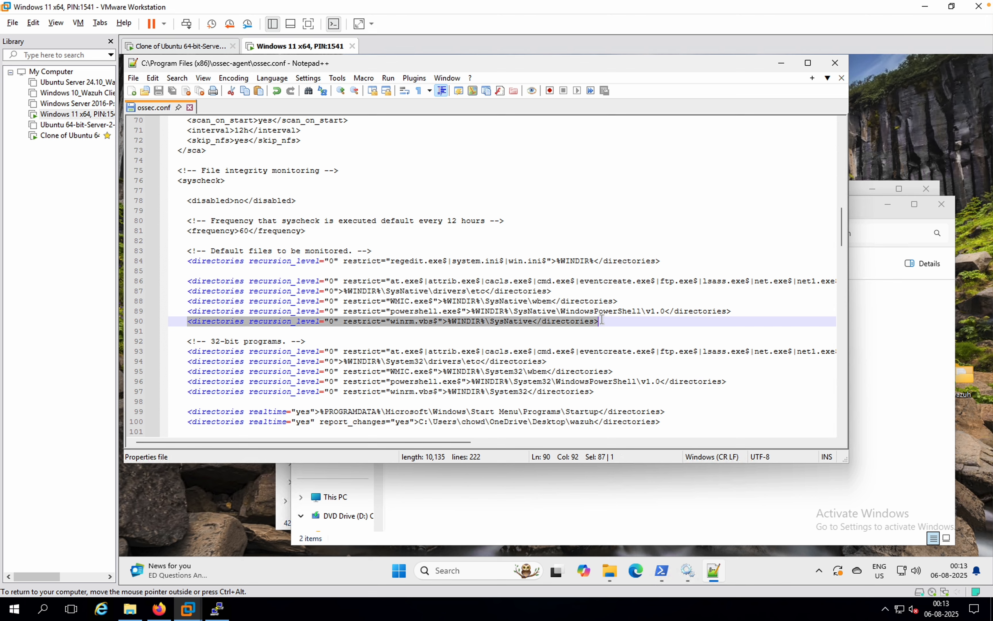
click(637, 325)
key(Return)
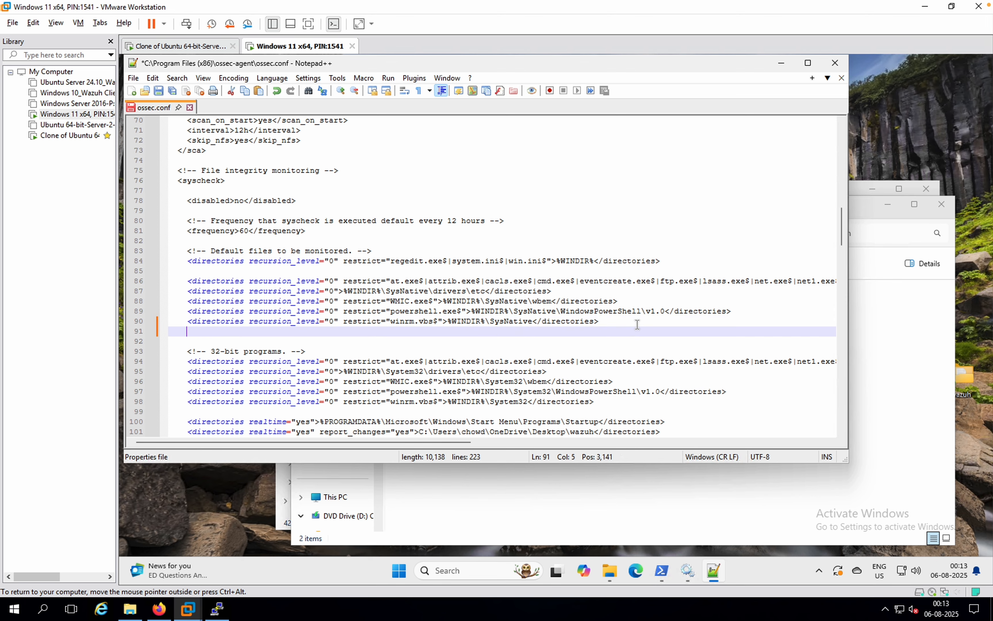
key(ctrl+v)
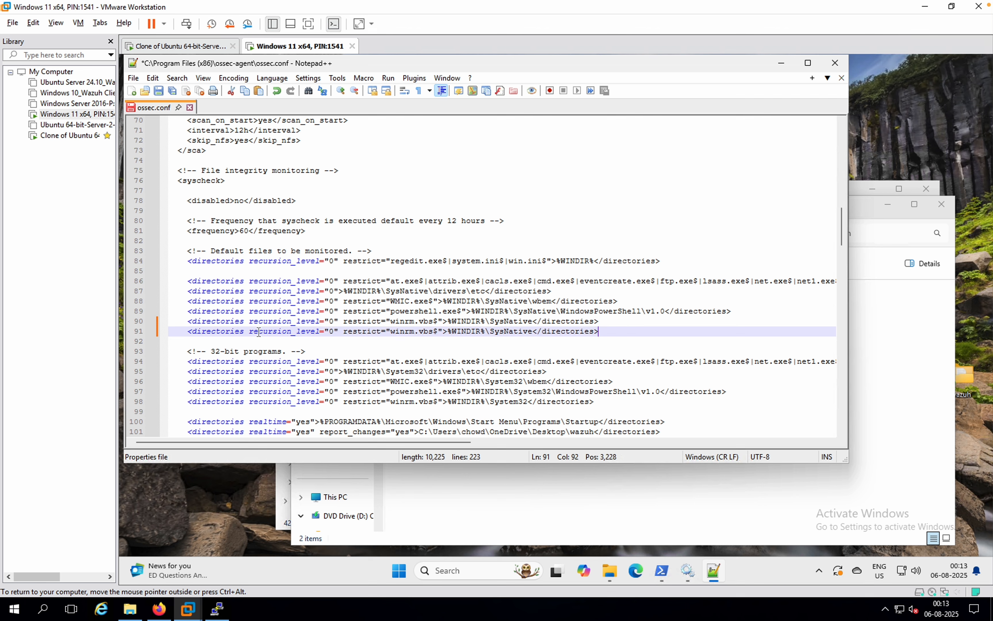
click(334, 336)
key(BackSpace)
text(1)
Step: Replace the copied entry's restrict attribute and SysNative directory with the full path of the wazuh desktop folder
click(879, 379)
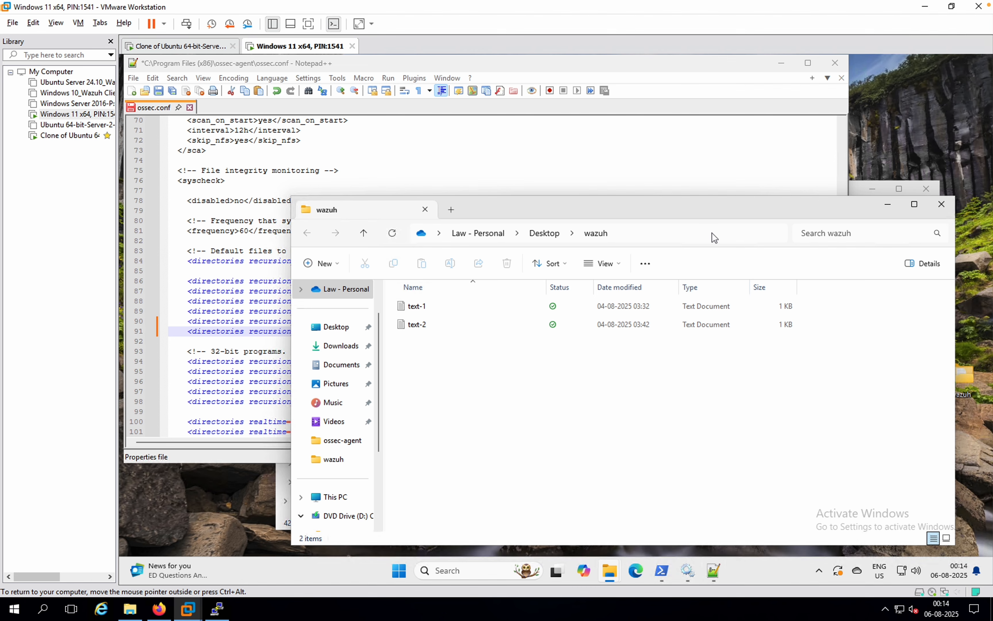
click(714, 234)
key(ctrl+c)
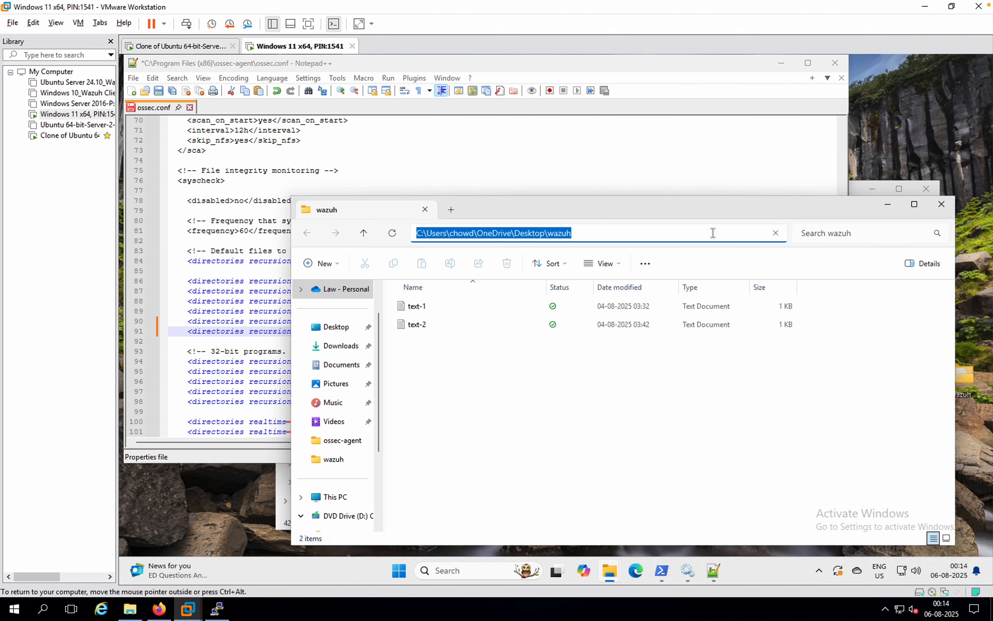
click(574, 154)
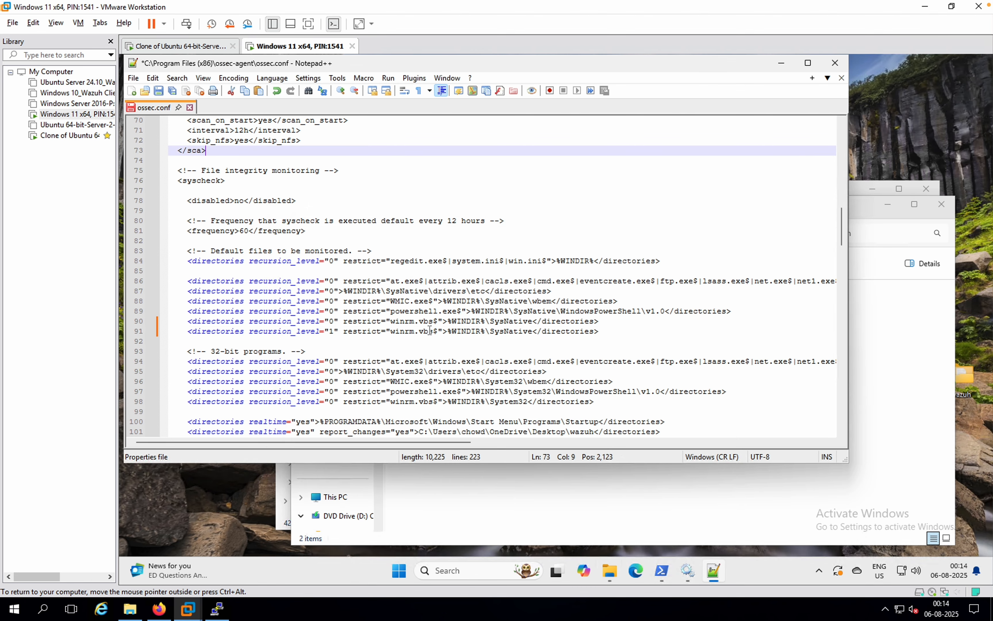
drag(532, 332, 343, 332)
key(ctrl+v)
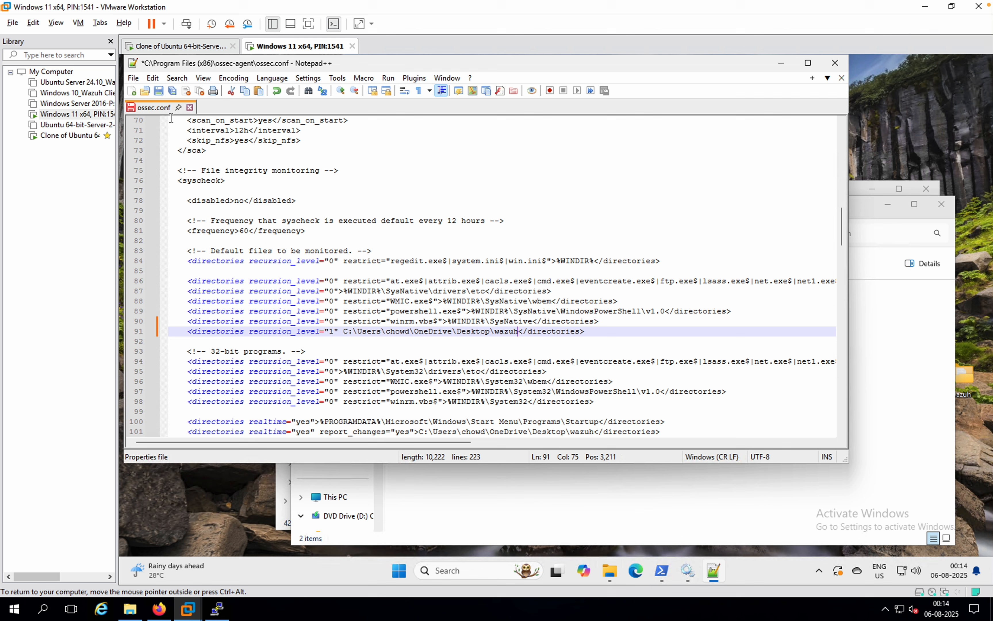
Step: Save ossec.conf and restart the Wazuh service in the Services console
click(159, 92)
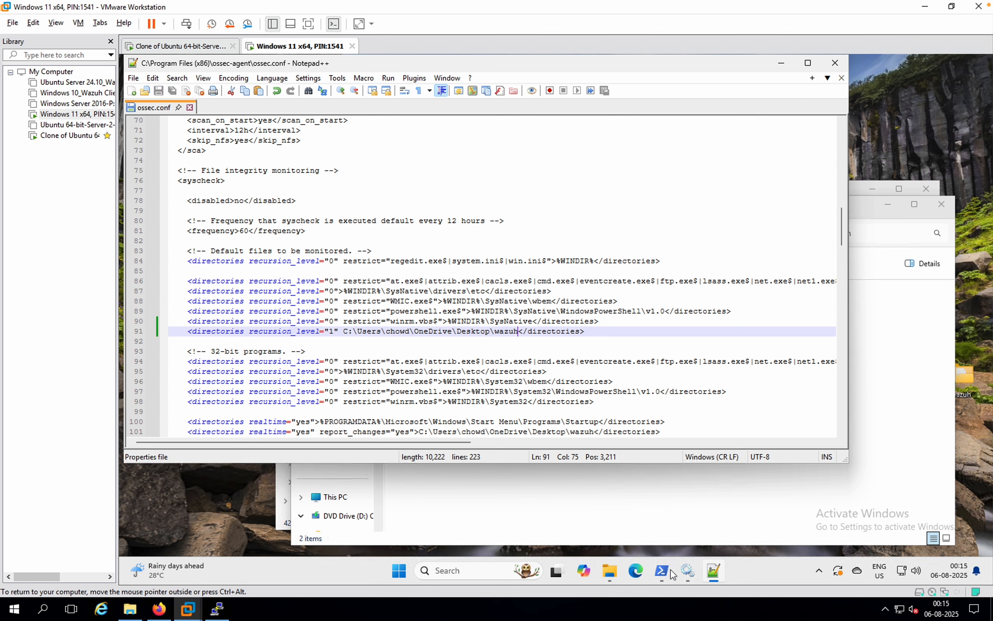
click(689, 574)
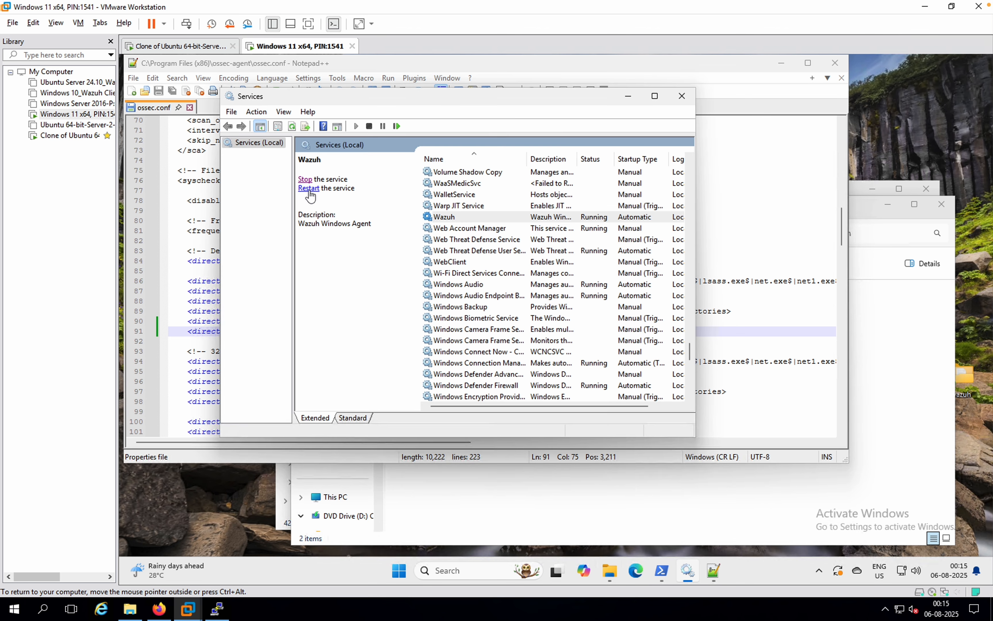
click(308, 192)
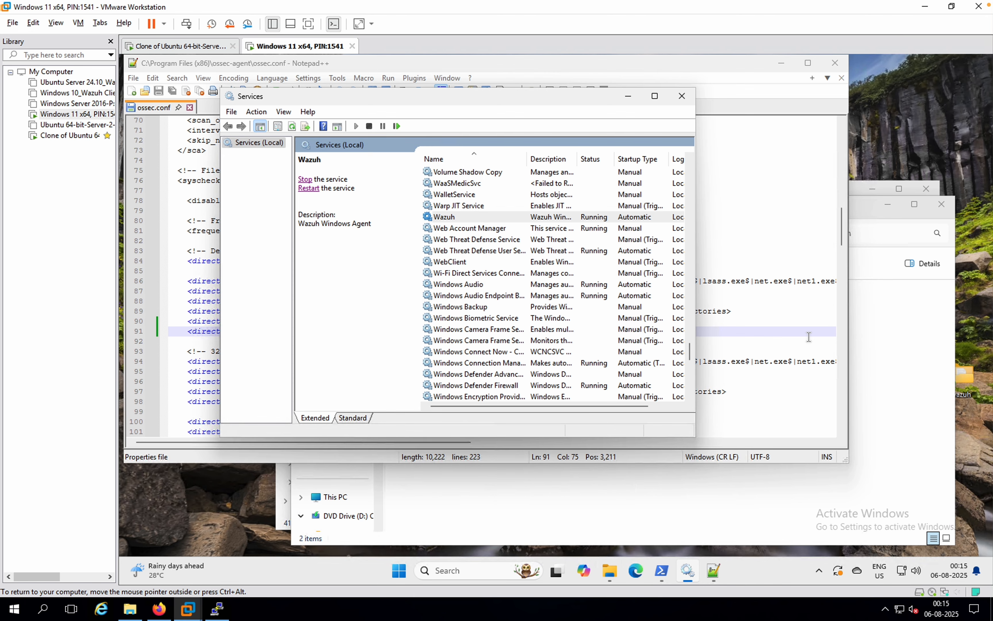
Step: Delete the text-1 and text-2 files from the wazuh folder and acknowledge the OneDrive deletion reminder
click(906, 335)
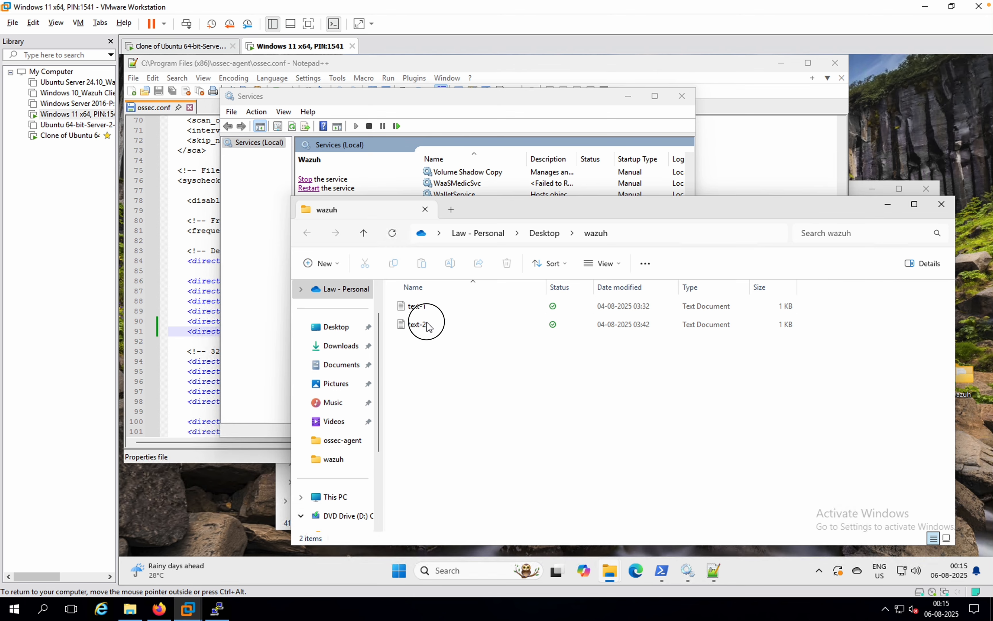
click(427, 324)
ctrl+click(419, 306)
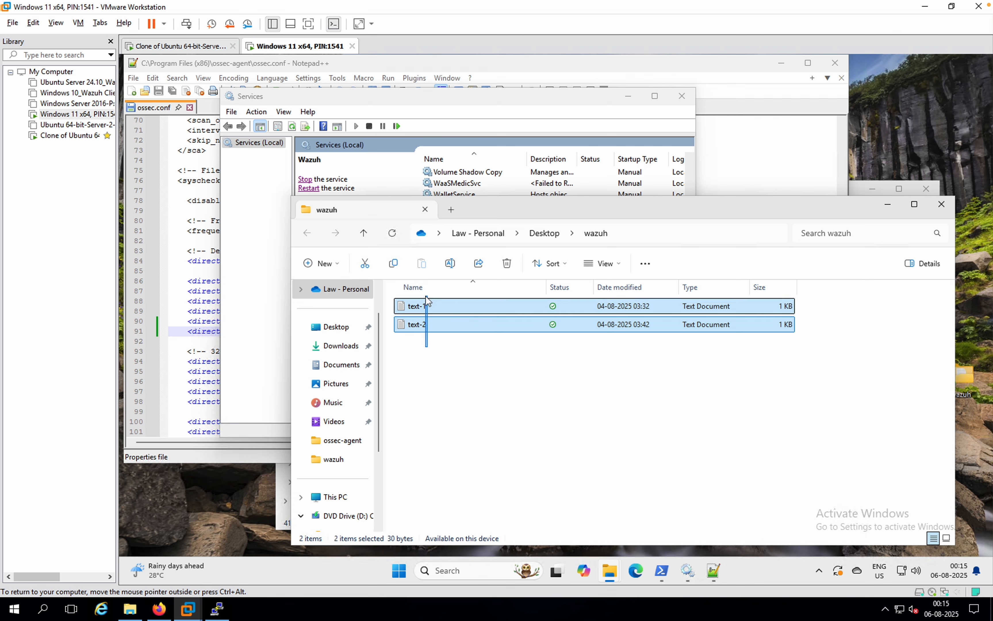
click(506, 265)
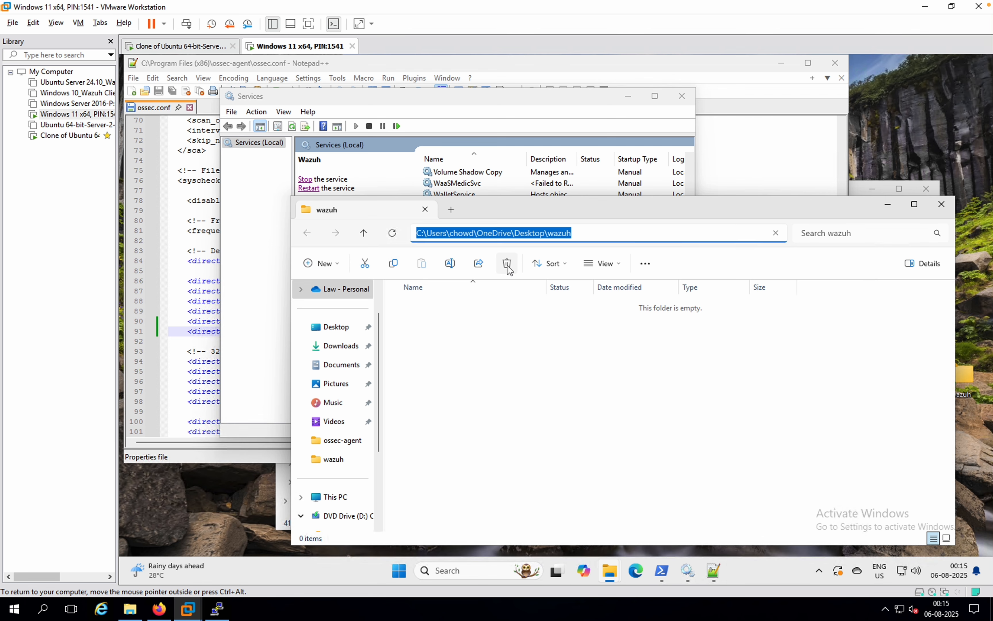
click(432, 379)
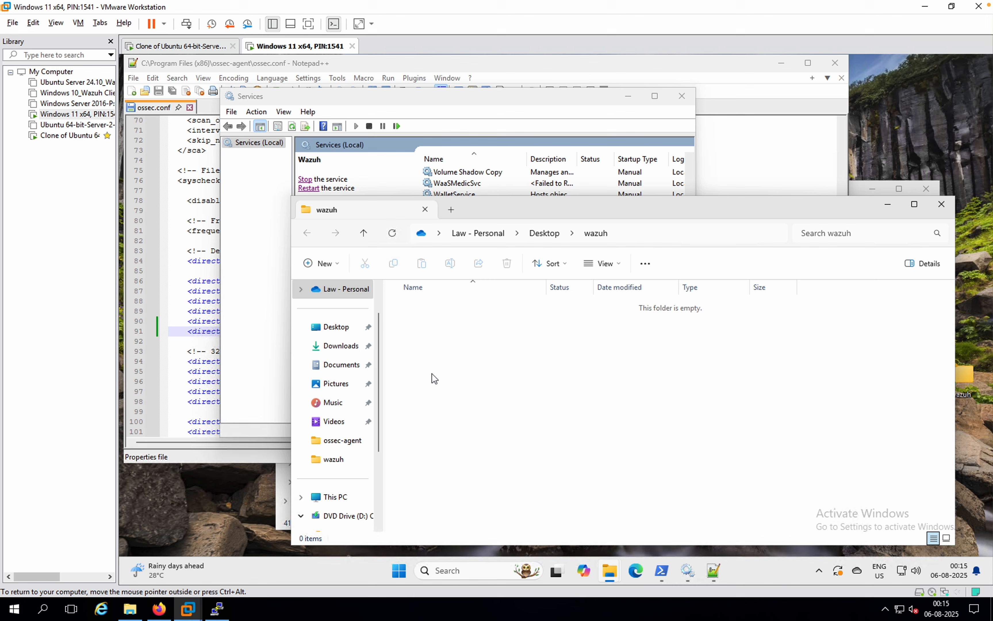
right_click(434, 378)
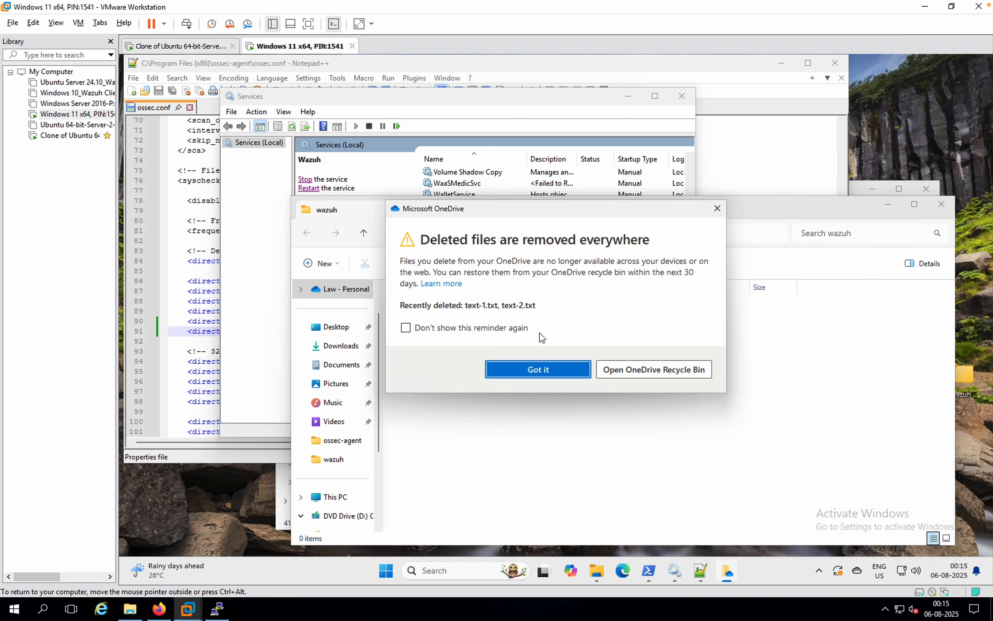
click(567, 369)
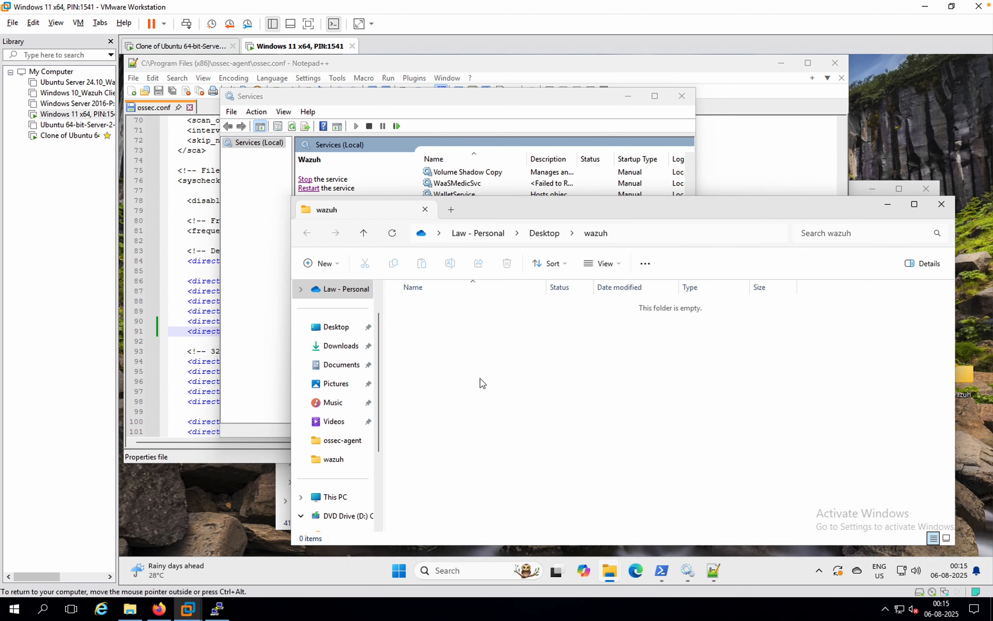
Step: Create a new text document named deb in the wazuh folder
right_click(490, 433)
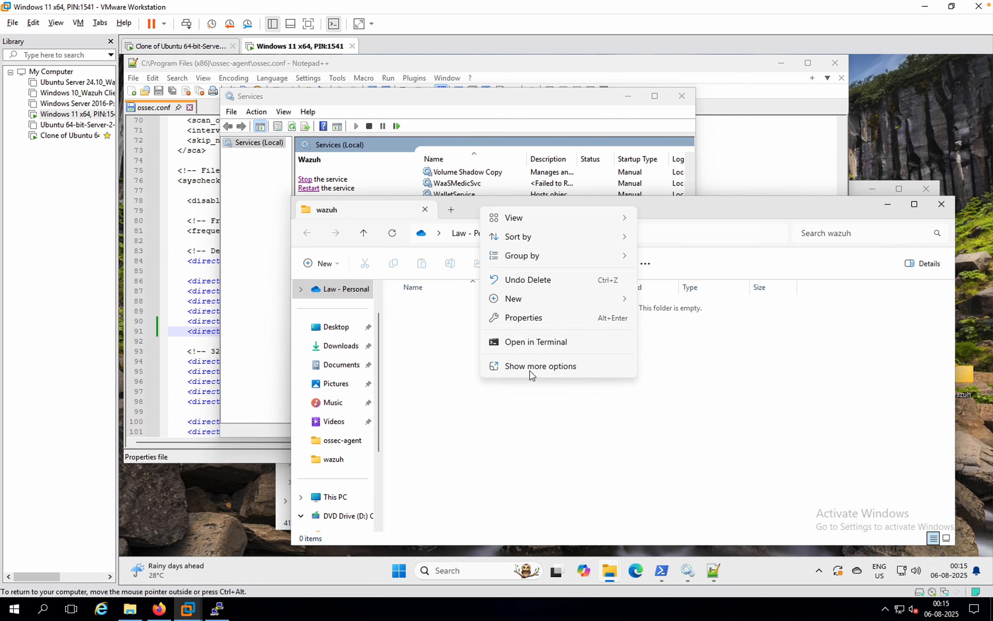
mouse_move(575, 304)
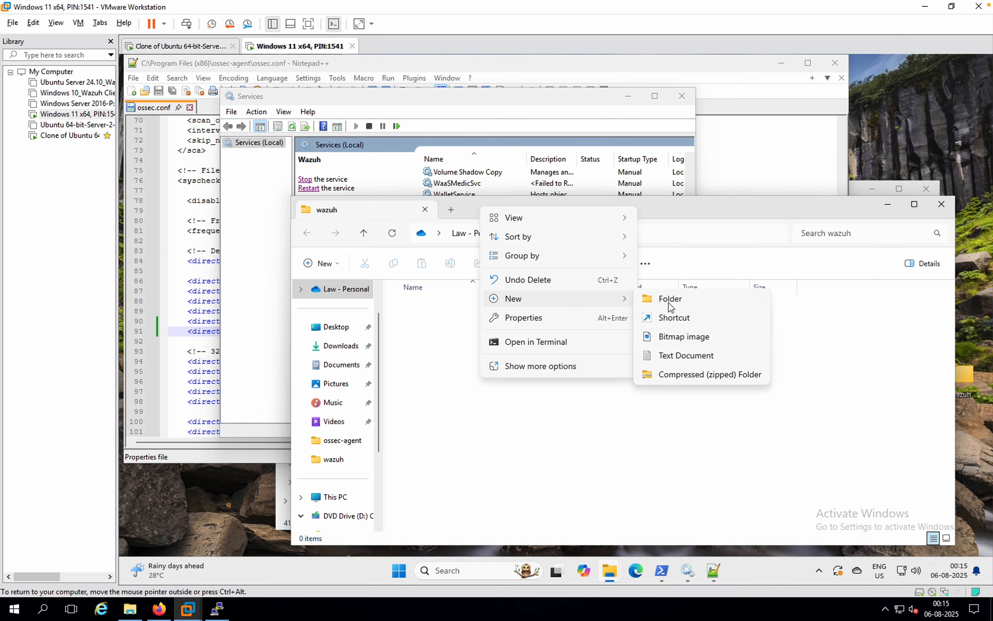
click(668, 360)
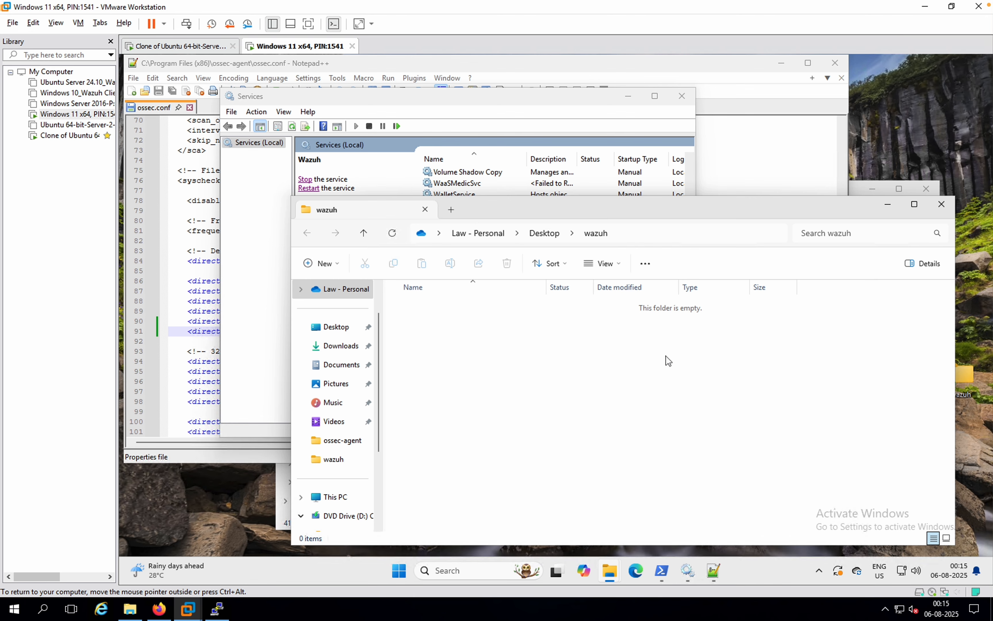
text(deb)
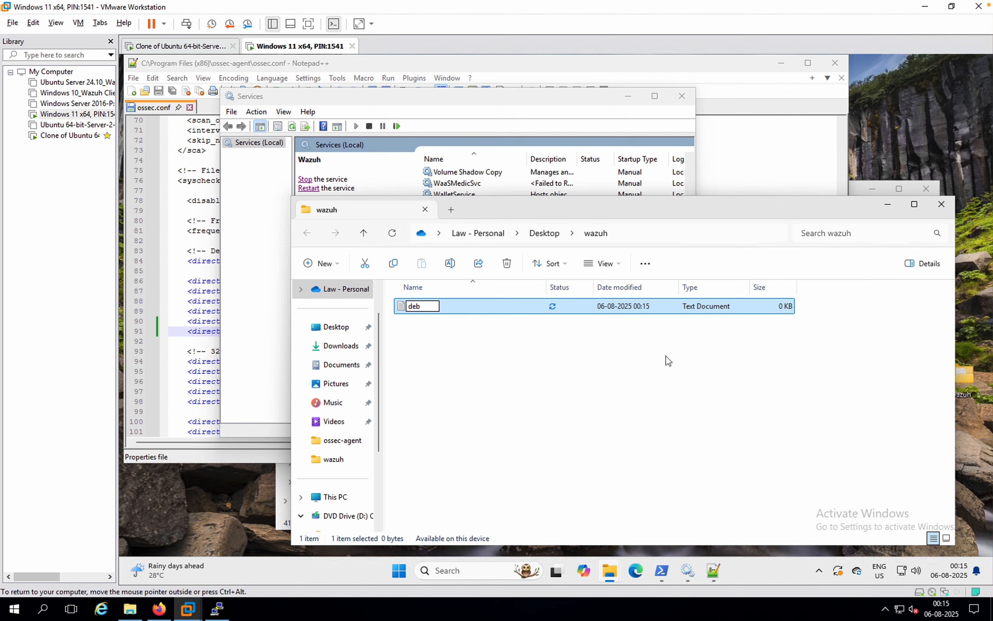
key(Return)
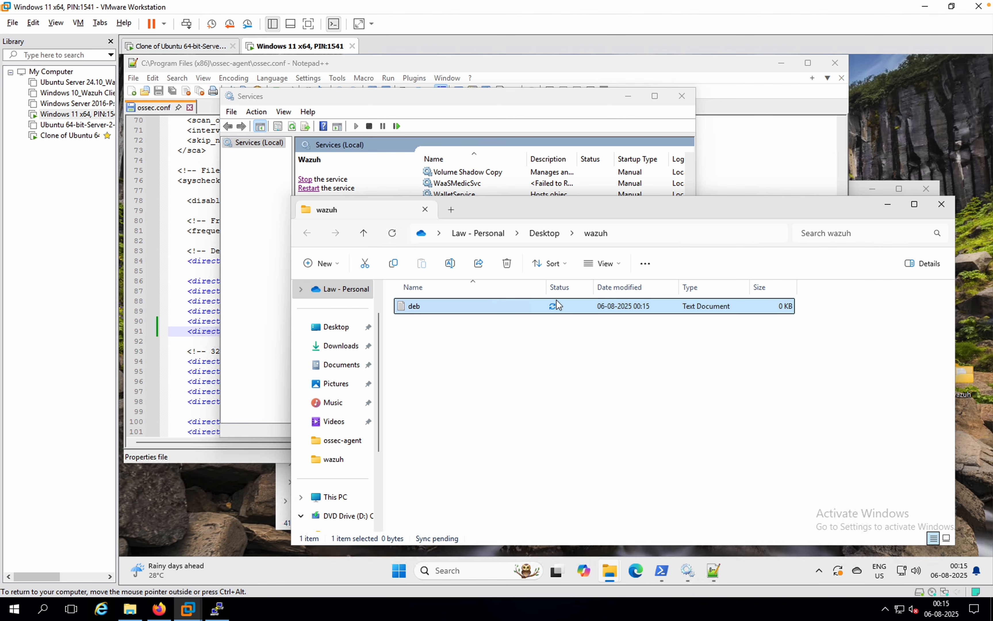
Step: Switch to the Wazuh dashboard in Firefox, refresh the file integrity events and log in again with the prefilled admin credentials
click(522, 68)
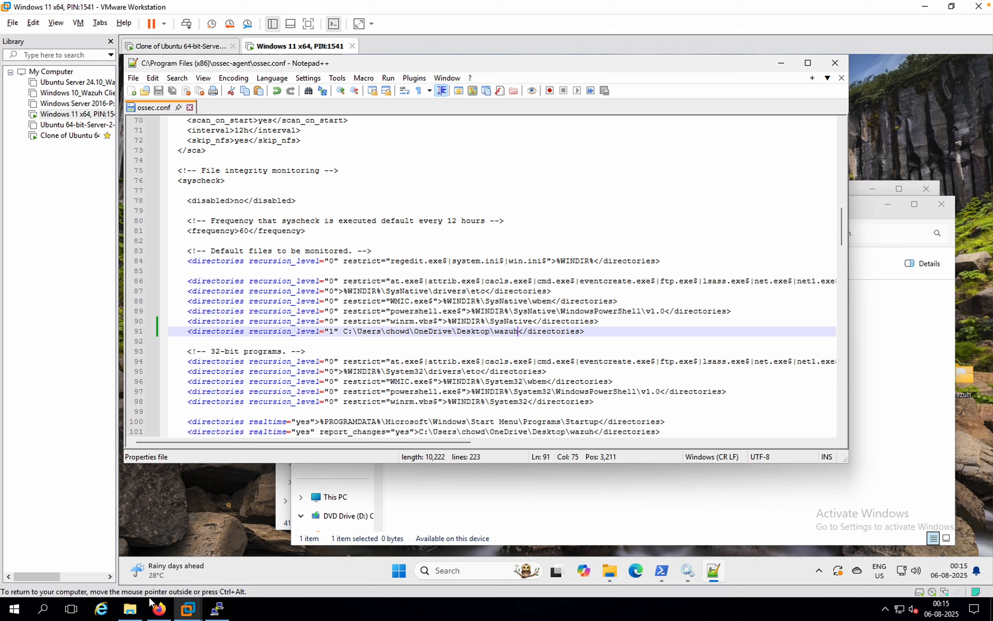
click(159, 610)
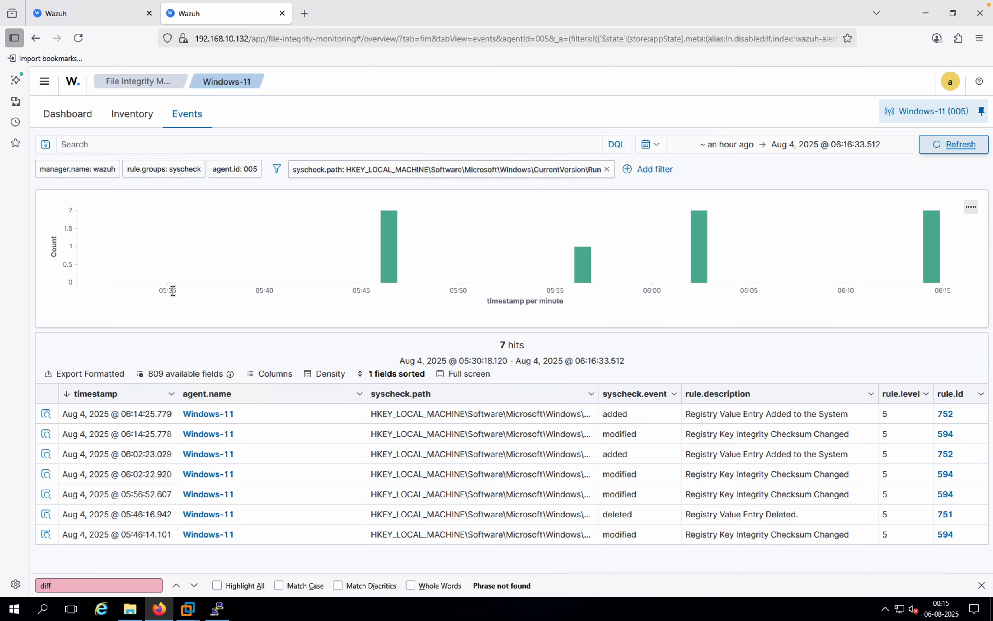
click(947, 146)
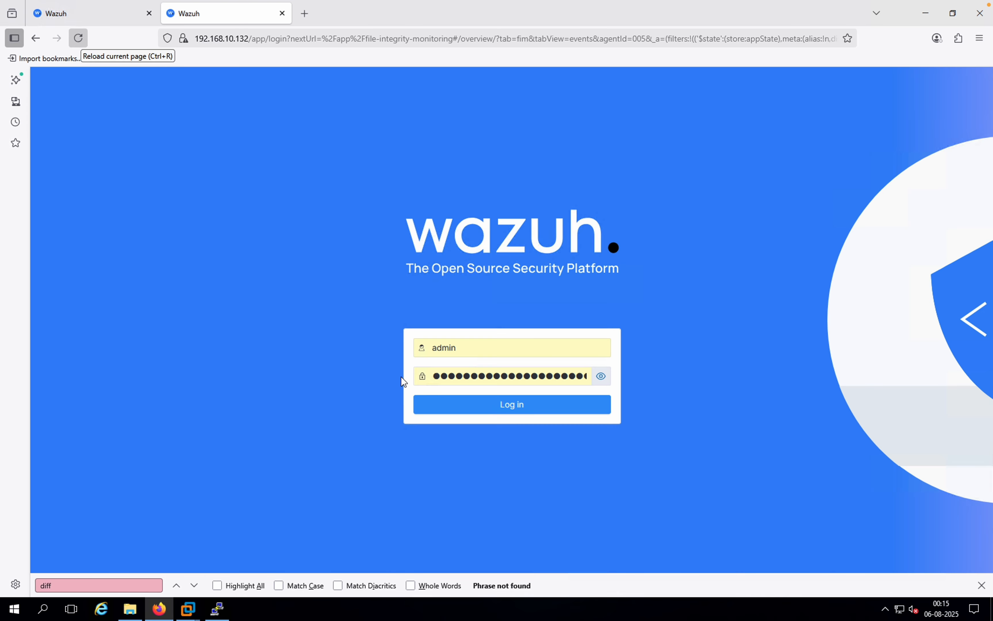
click(470, 408)
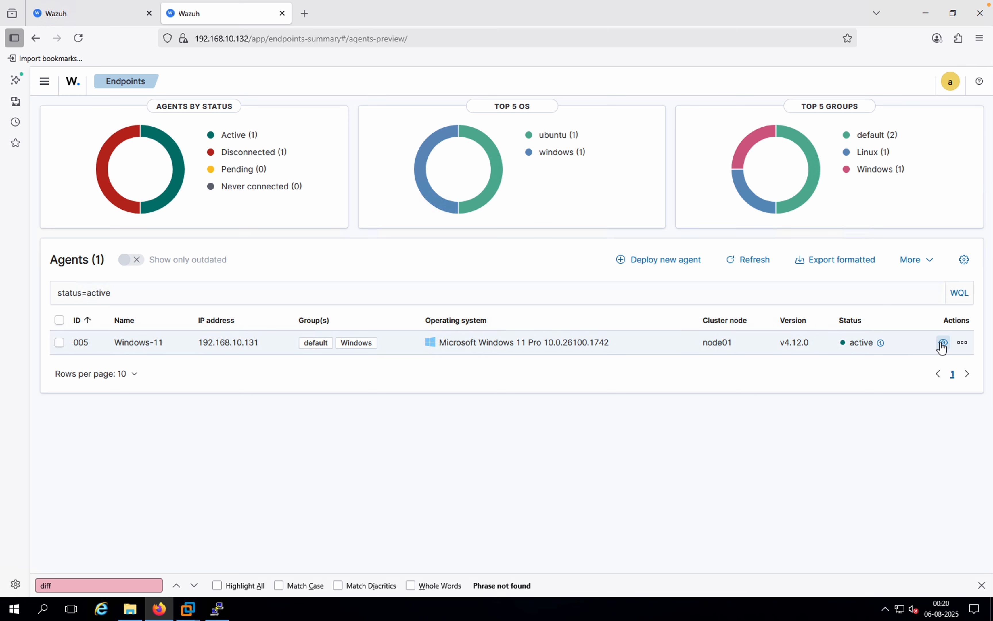
Step: Open the Windows-11 agent's details and examine its recent file integrity monitoring events for the wazuh folder
click(943, 343)
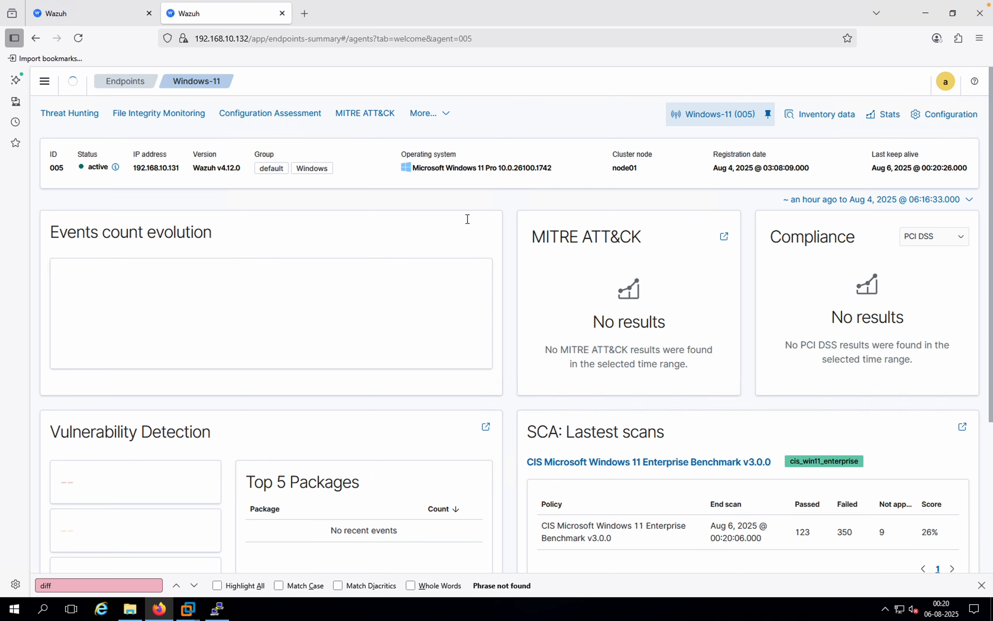
click(181, 116)
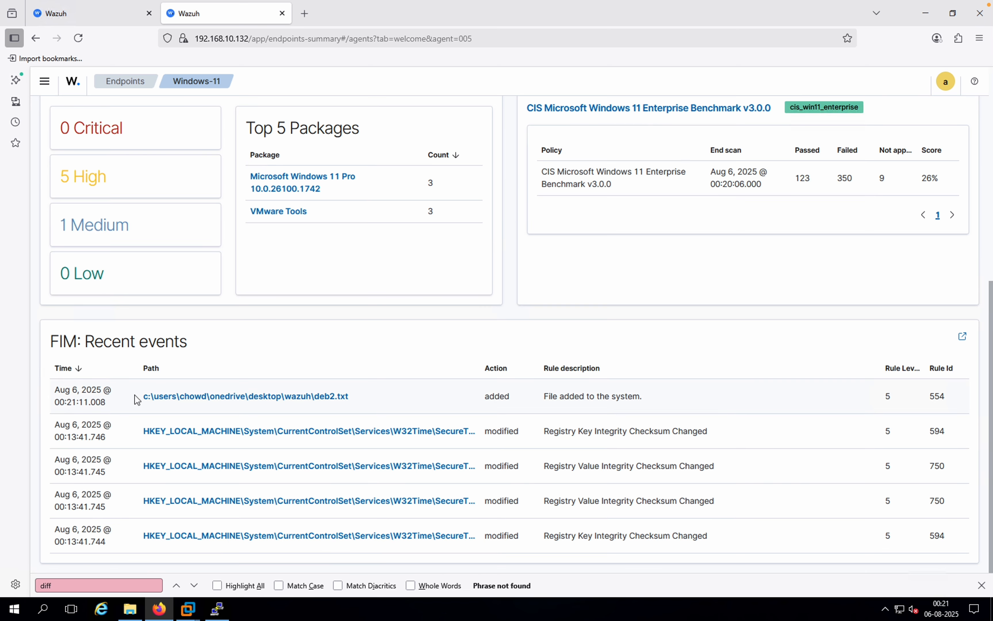
drag(356, 396, 161, 405)
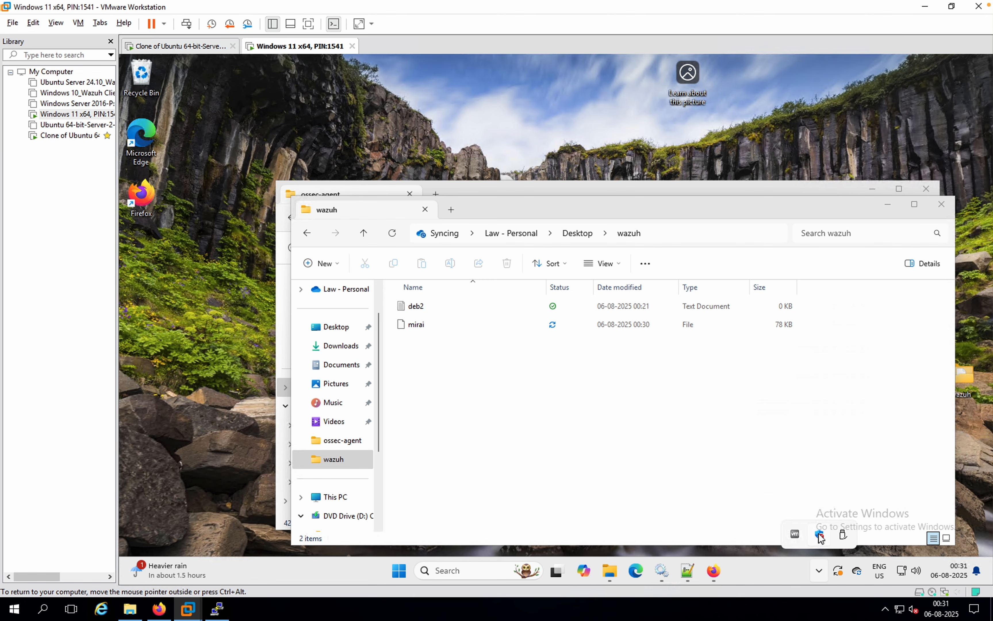
Step: Open the virus and threat protection settings in Windows Security on the Windows 11 machine and turn off real-time protection
click(820, 535)
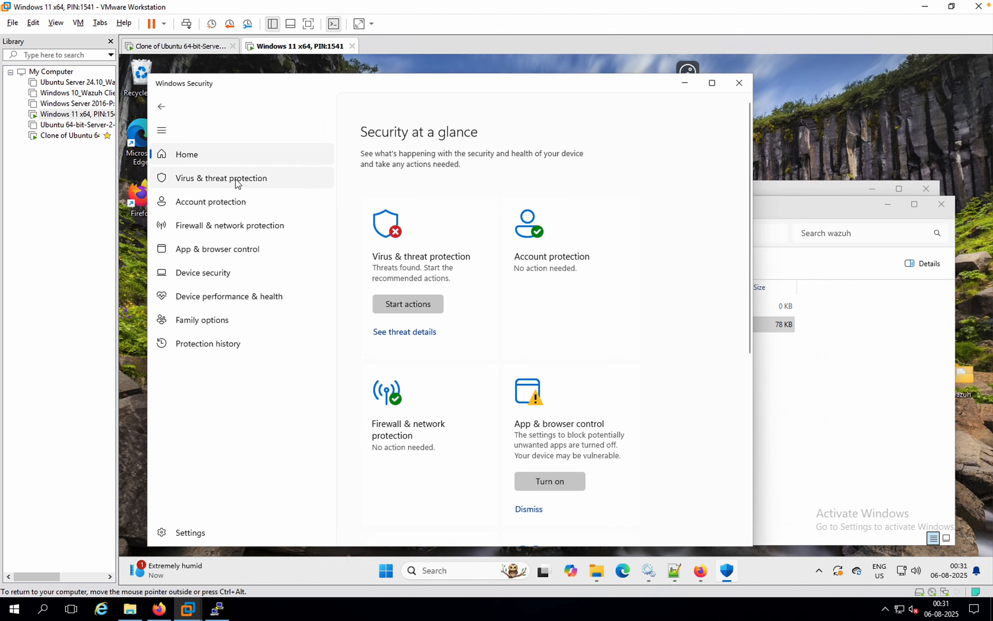
click(247, 183)
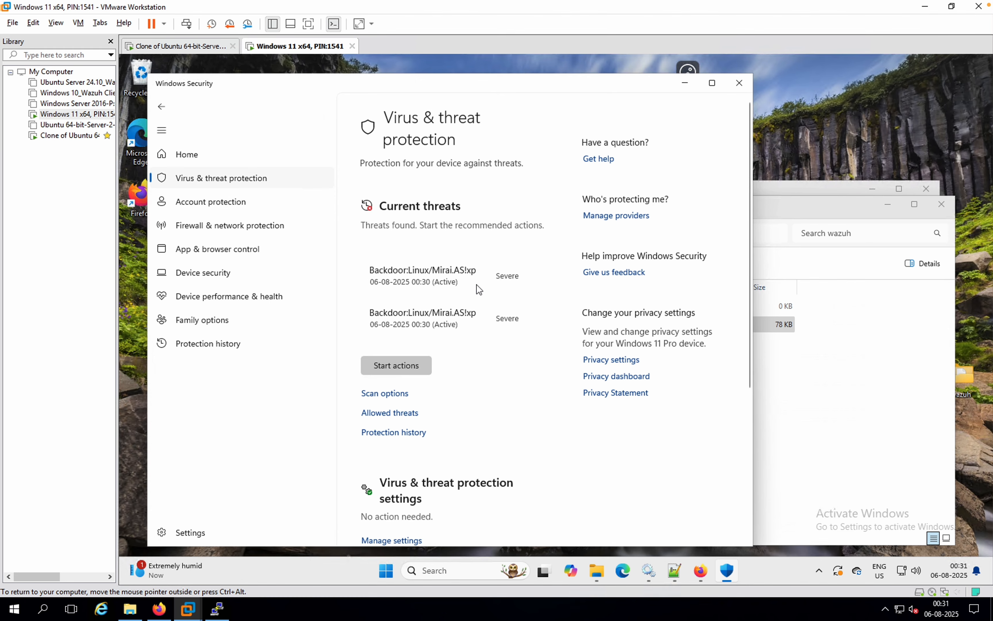
scroll(463, 429, down, 1)
scroll(462, 428, down, 5)
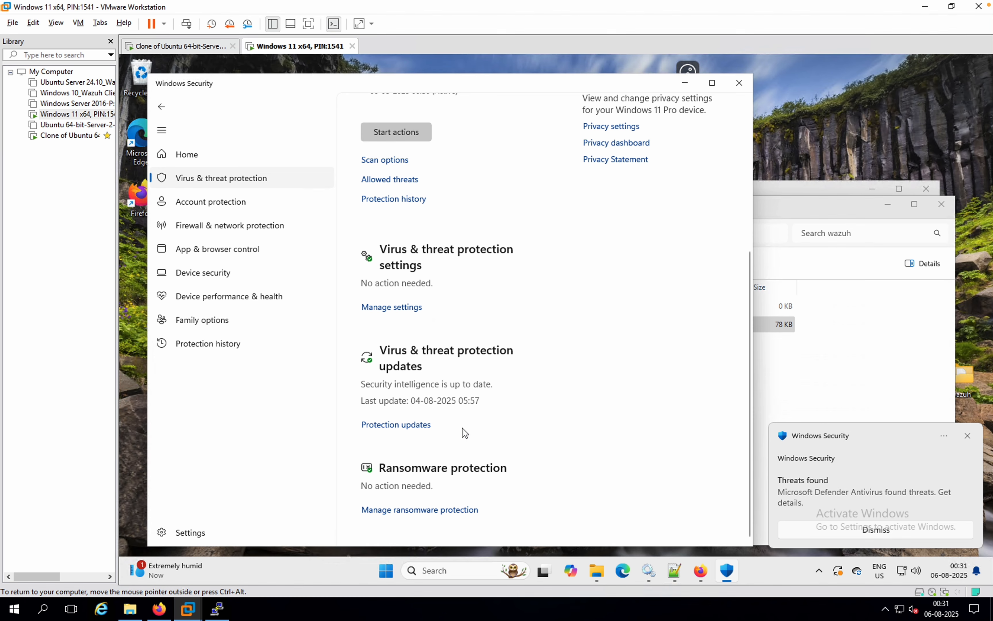
click(408, 311)
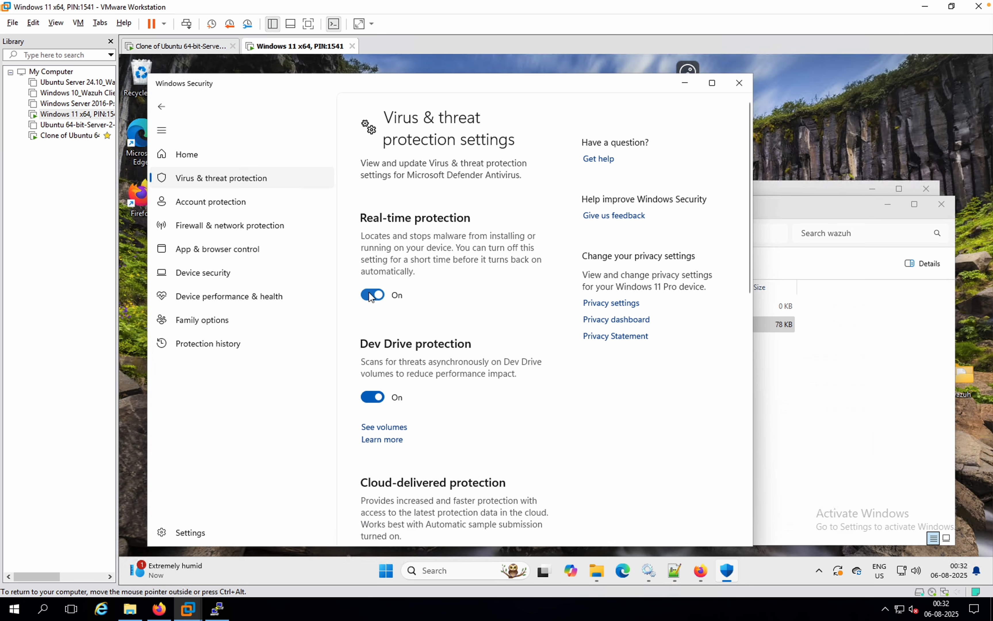
click(371, 294)
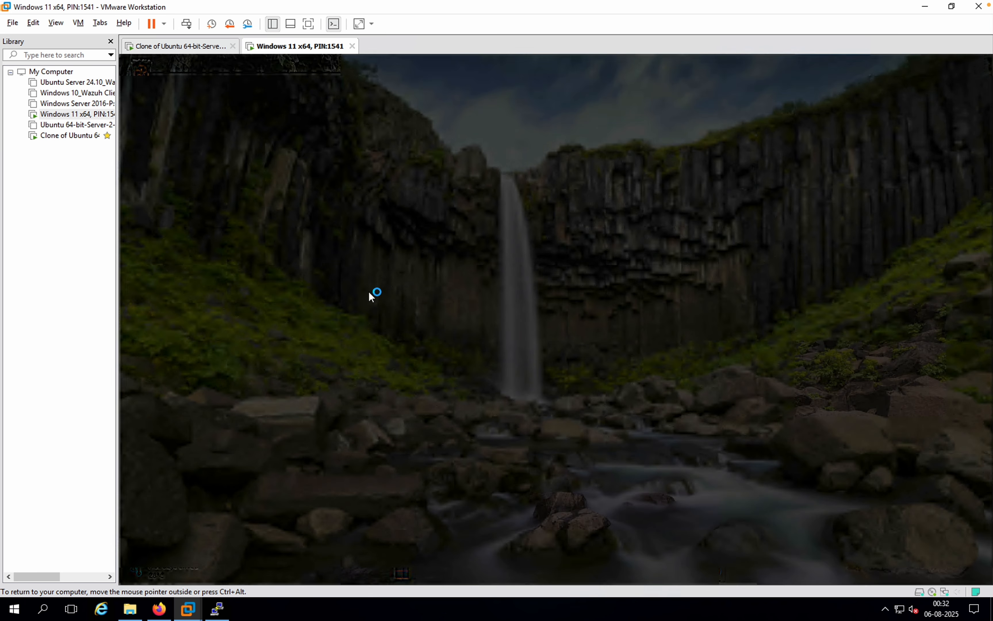
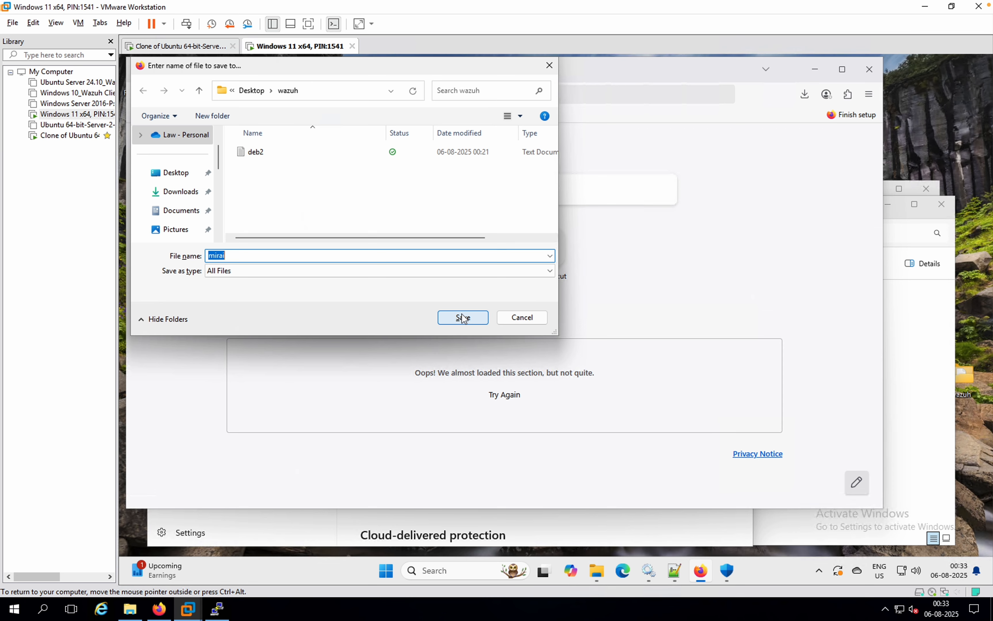
Step: Save the downloaded mirai sample under that name in the wazuh folder on the desktop
click(464, 319)
click(447, 325)
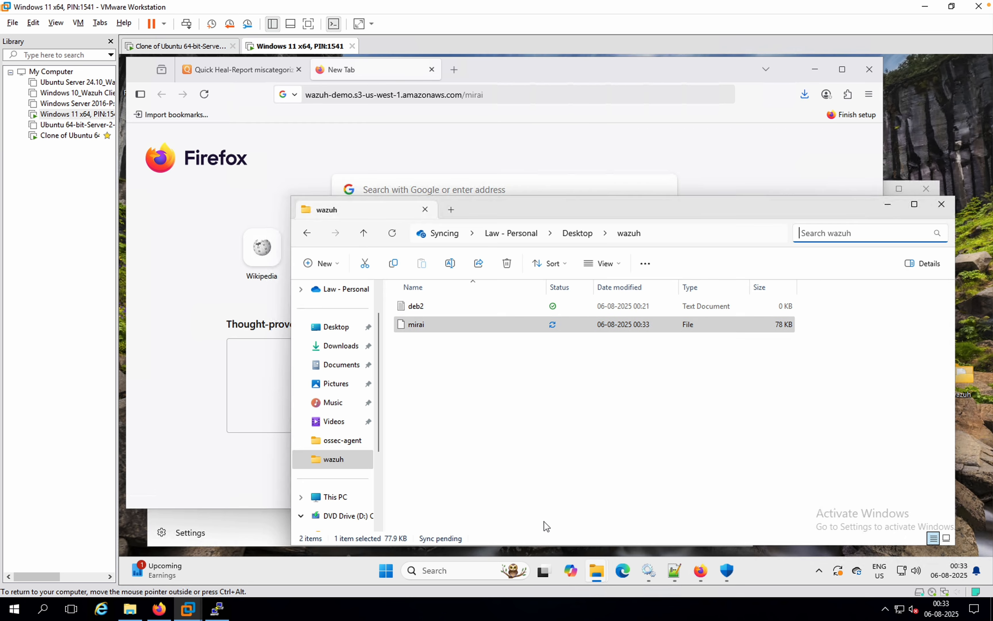
Step: Switch to the Wazuh dashboard in Firefox, open the Threat Hunting events for the Windows-11 agent and show 100 rows per page
click(160, 610)
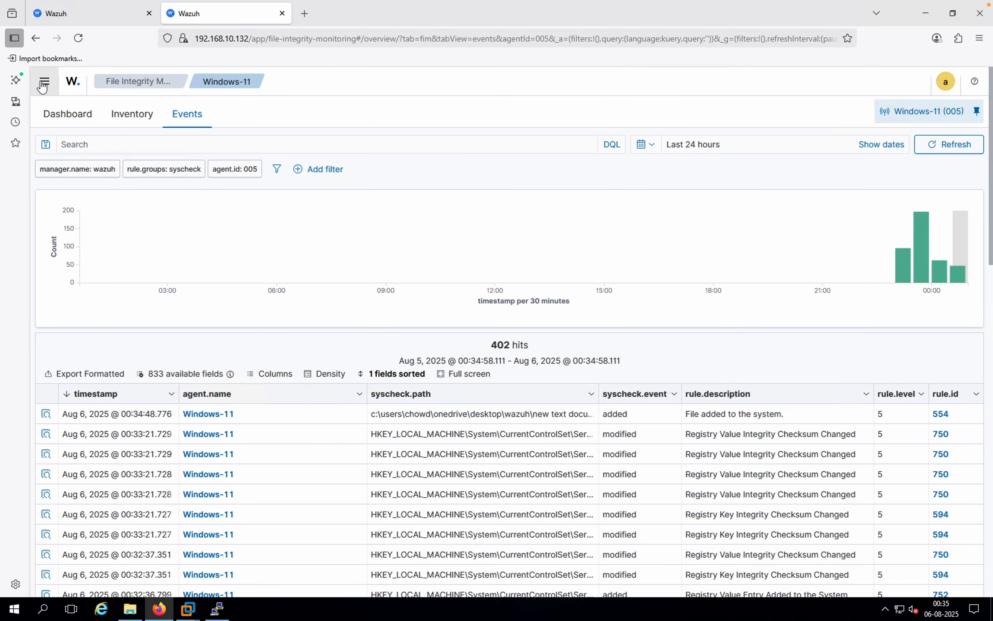
click(43, 84)
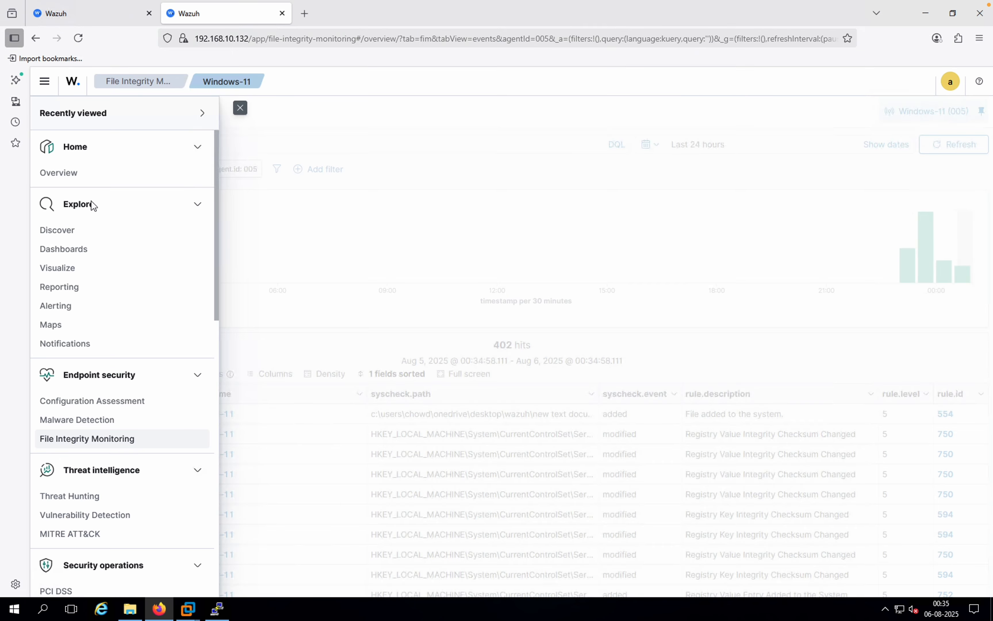
click(69, 494)
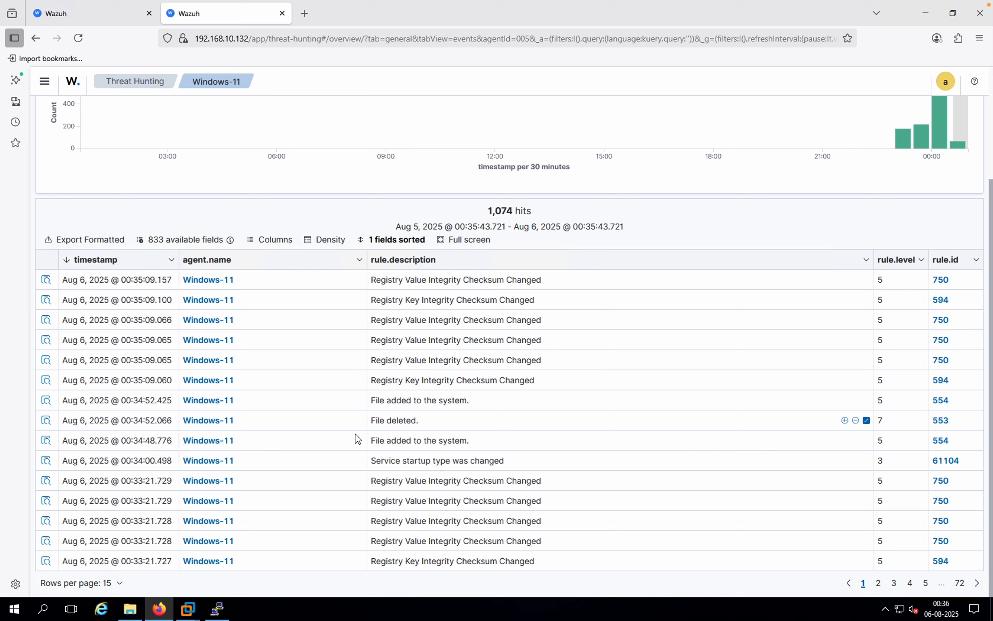
click(118, 585)
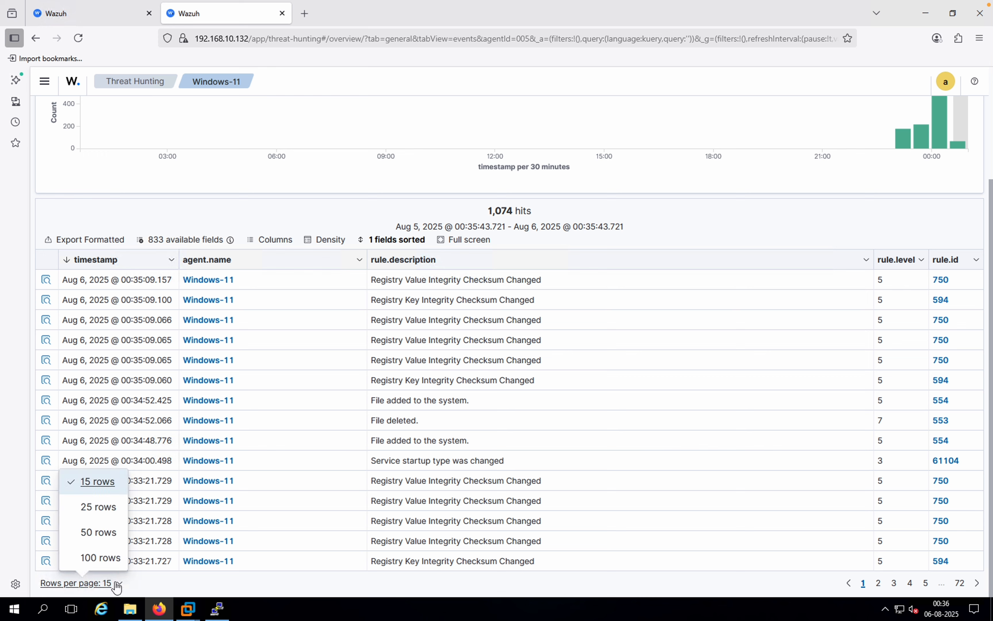
click(107, 559)
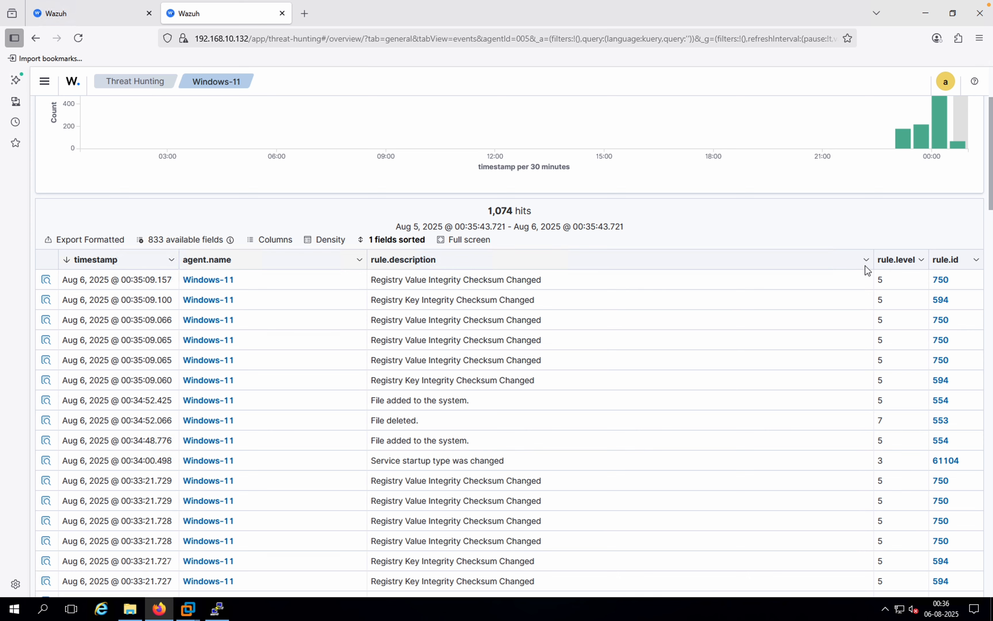
Step: Open the details of the newest known-malware-hash alert for mirai, examine its rule fields and open its MITRE technique in a separate tab
scroll(865, 265, down, 3)
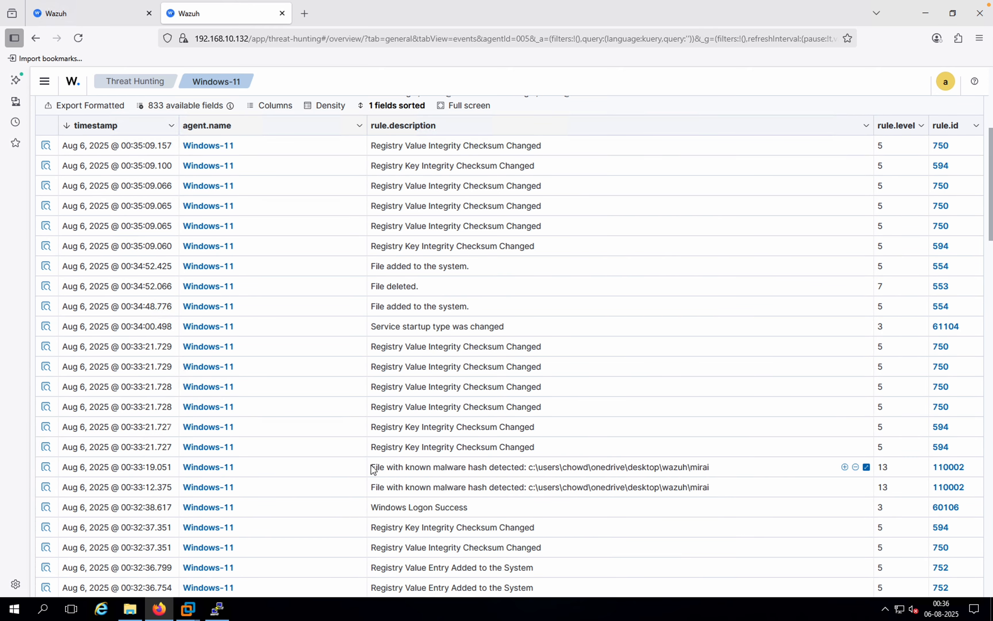
drag(371, 467, 526, 471)
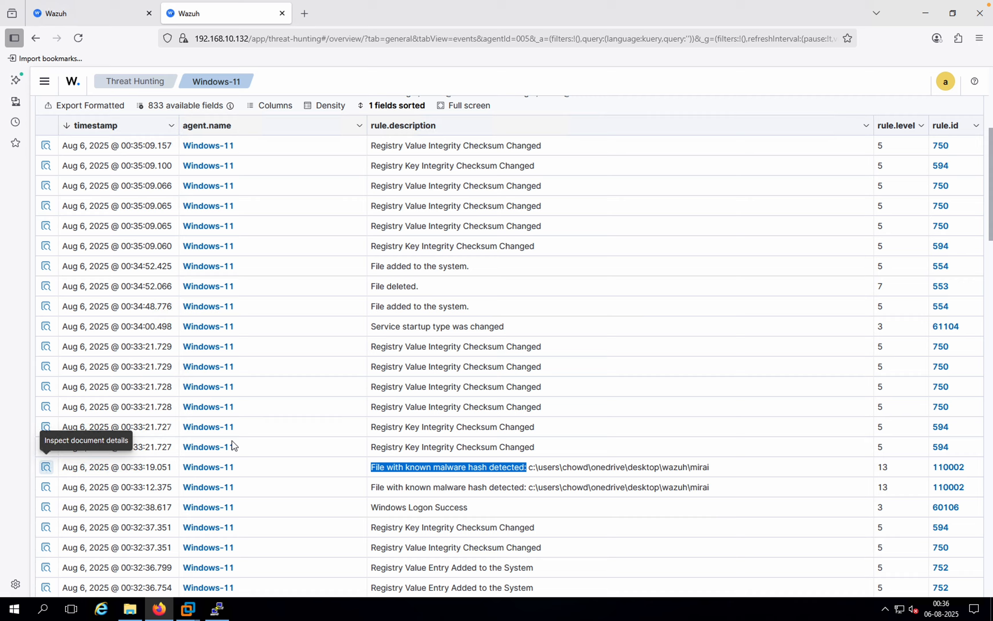
click(47, 469)
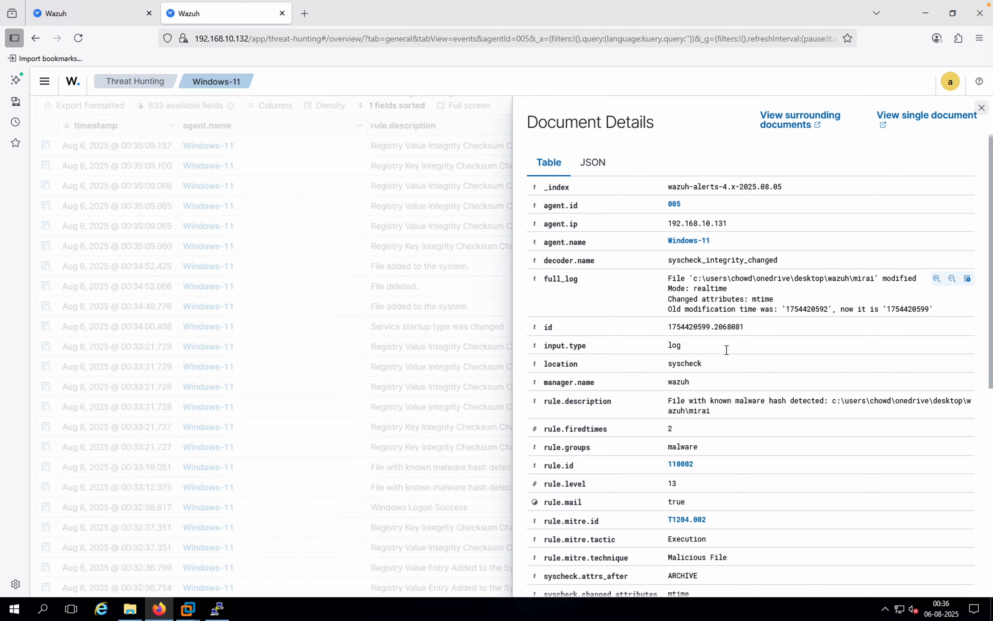
scroll(725, 350, down, 2)
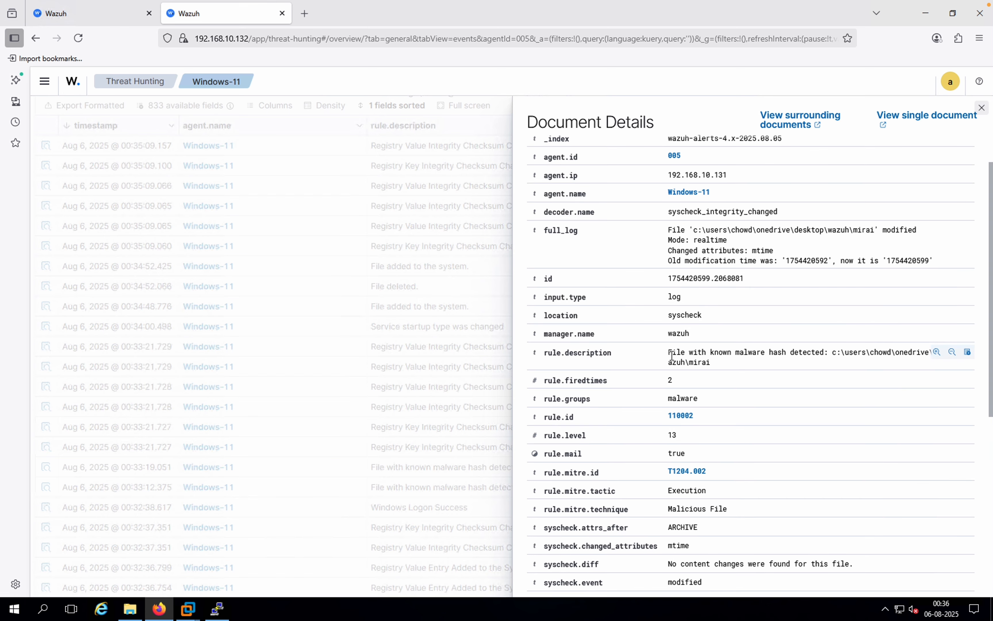
drag(667, 353, 828, 351)
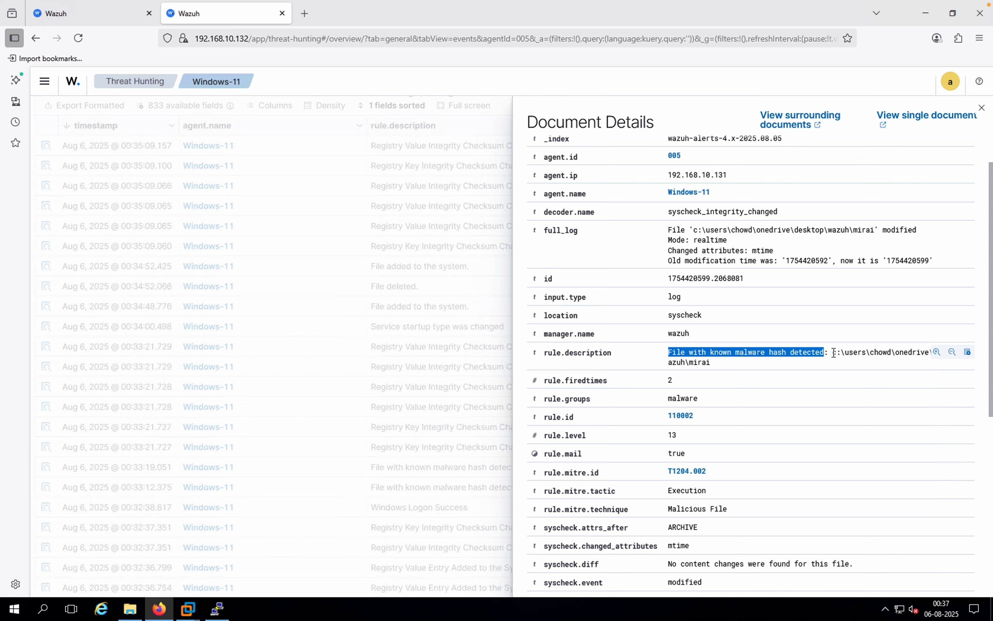
drag(834, 353, 853, 367)
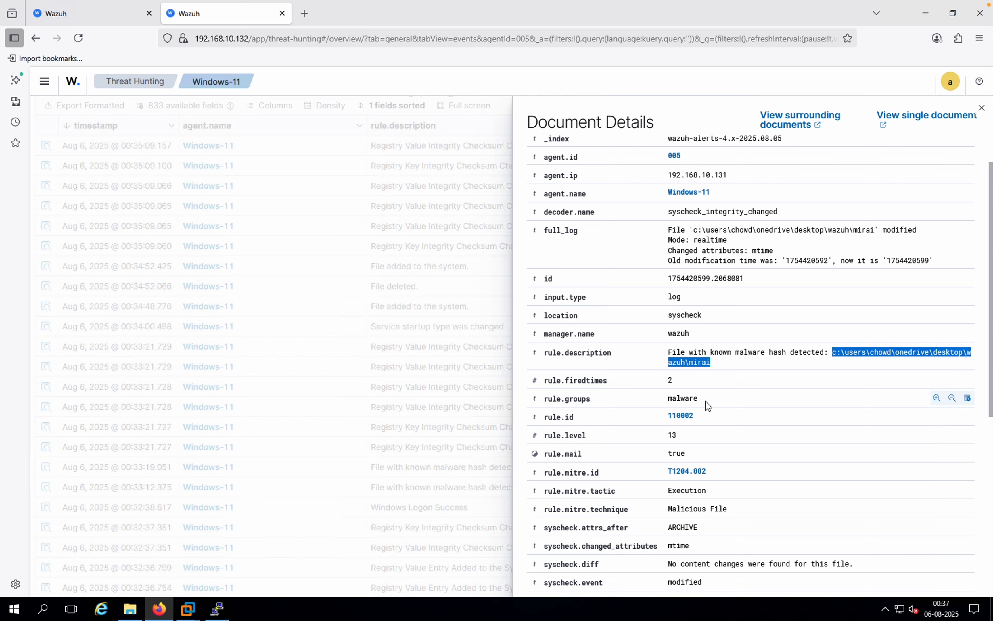
double_click(667, 400)
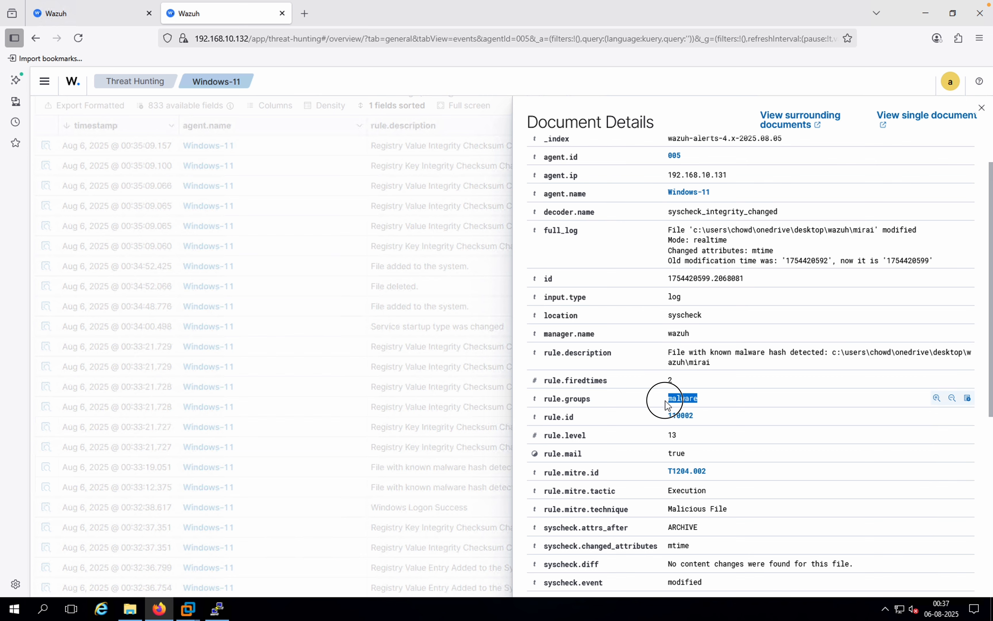
double_click(666, 421)
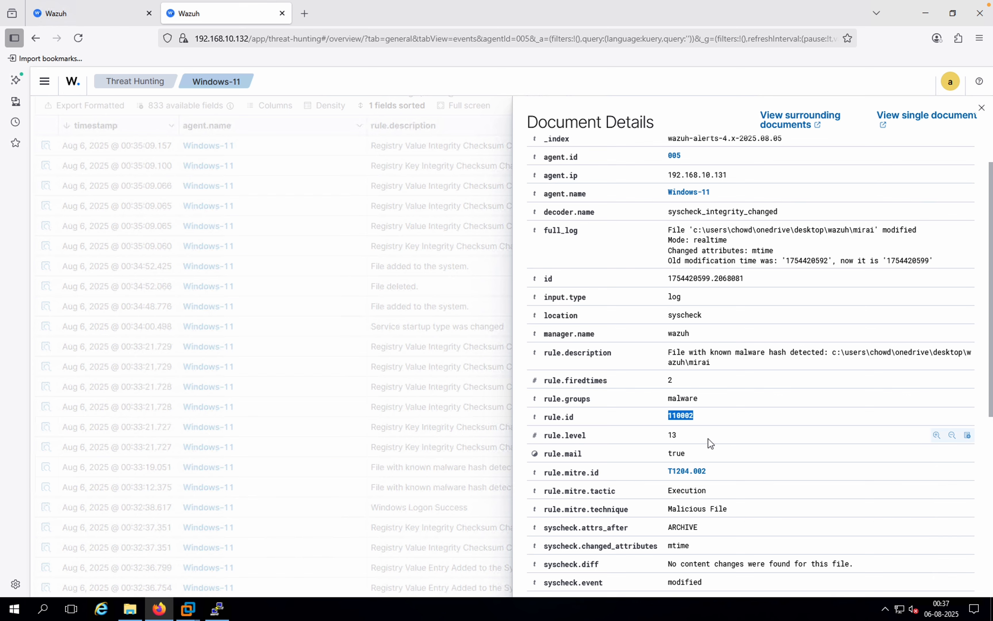
scroll(708, 437, down, 3)
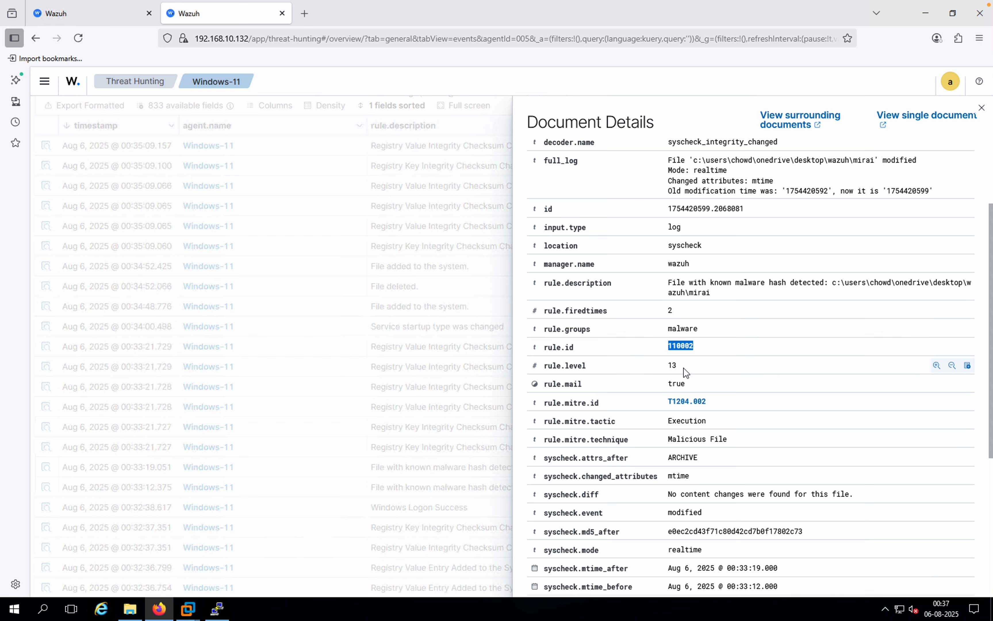
drag(714, 403, 666, 407)
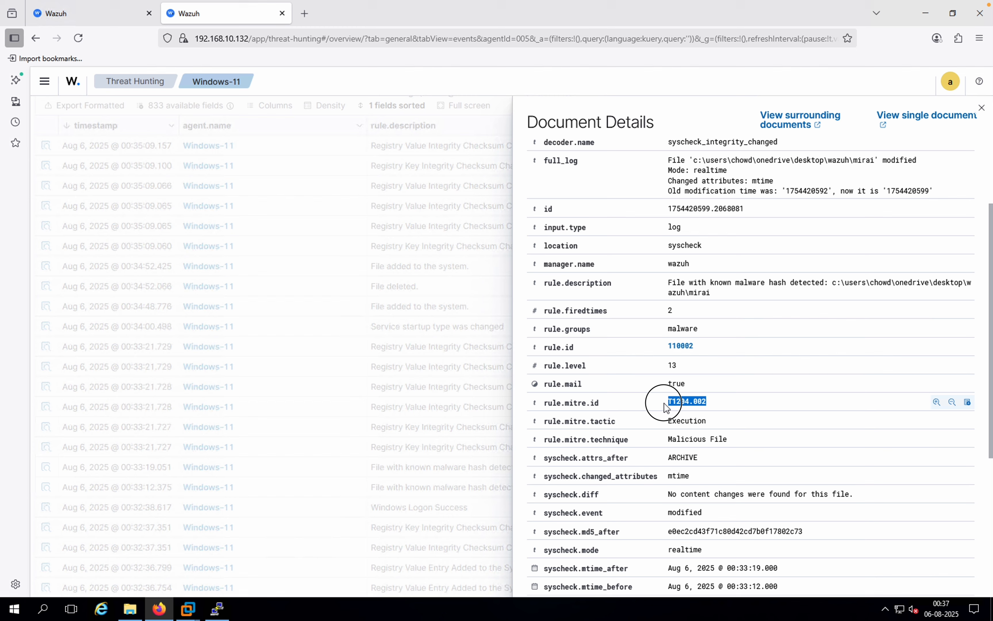
middle_click(690, 405)
Step: Examine the alert's syscheck fields, including file path, hashes and modification times, and close the document details
scroll(685, 428, down, 3)
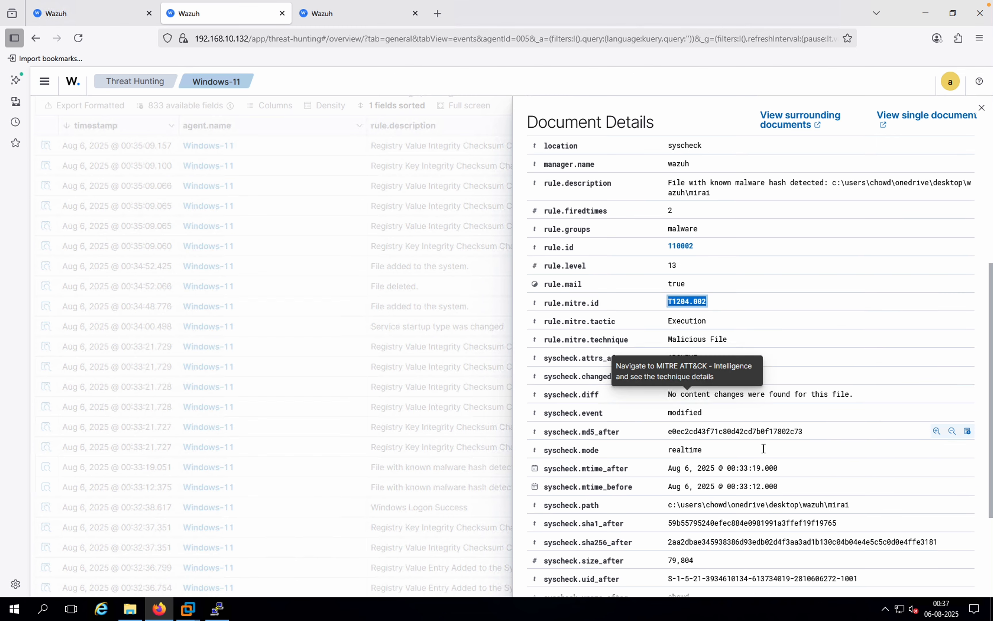
click(768, 434)
scroll(768, 435, down, 3)
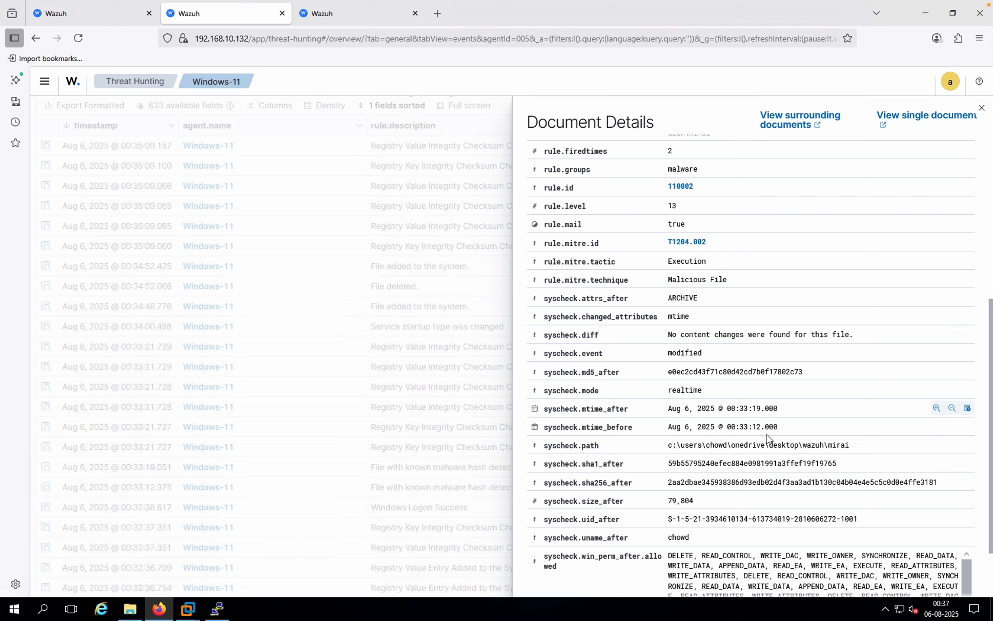
scroll(766, 435, down, 1)
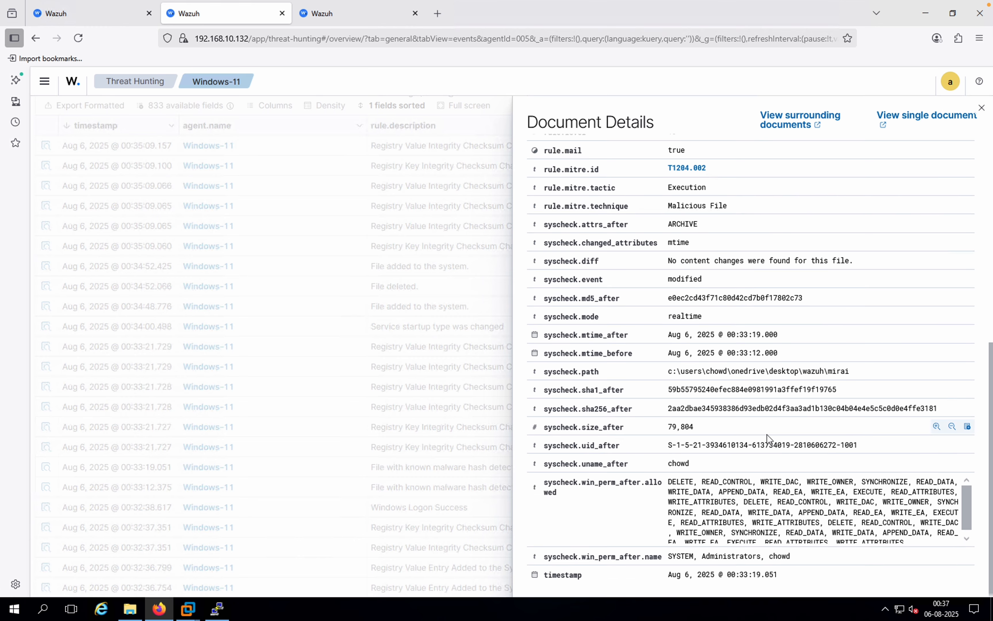
scroll(766, 434, up, 15)
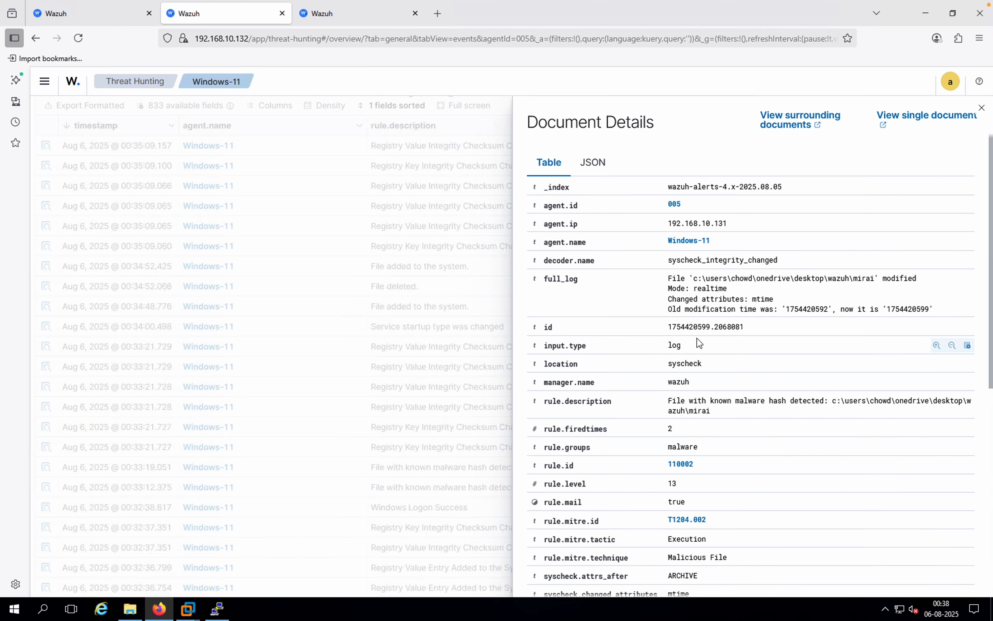
scroll(696, 337, down, 3)
scroll(697, 338, up, 3)
click(470, 131)
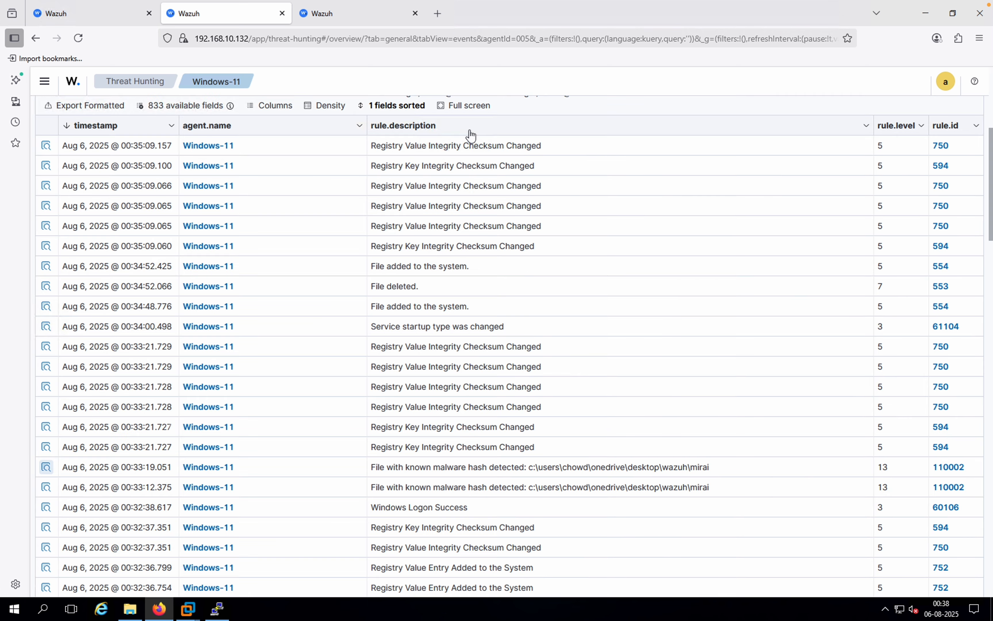
scroll(470, 133, up, 2)
scroll(471, 135, up, 4)
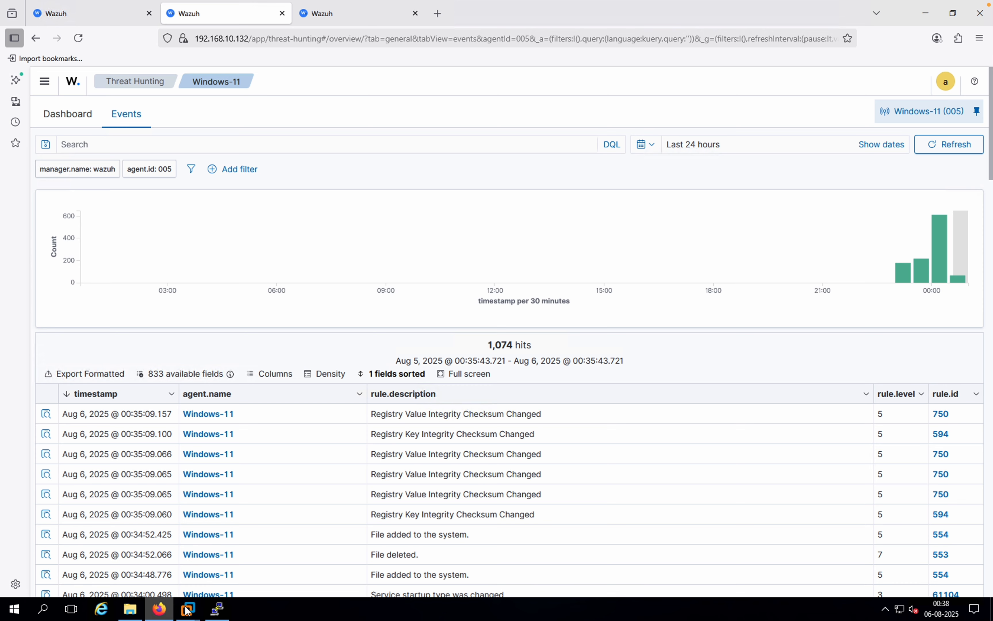
Step: Switch to the Windows 11 virtual machine and delete the mirai file from the wazuh folder
mouse_move(187, 610)
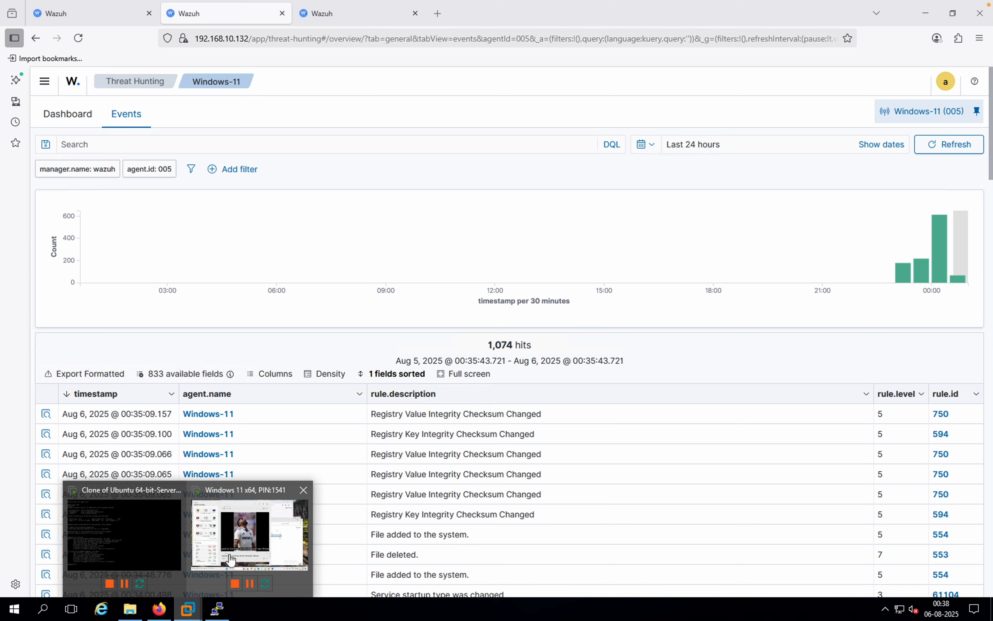
click(229, 555)
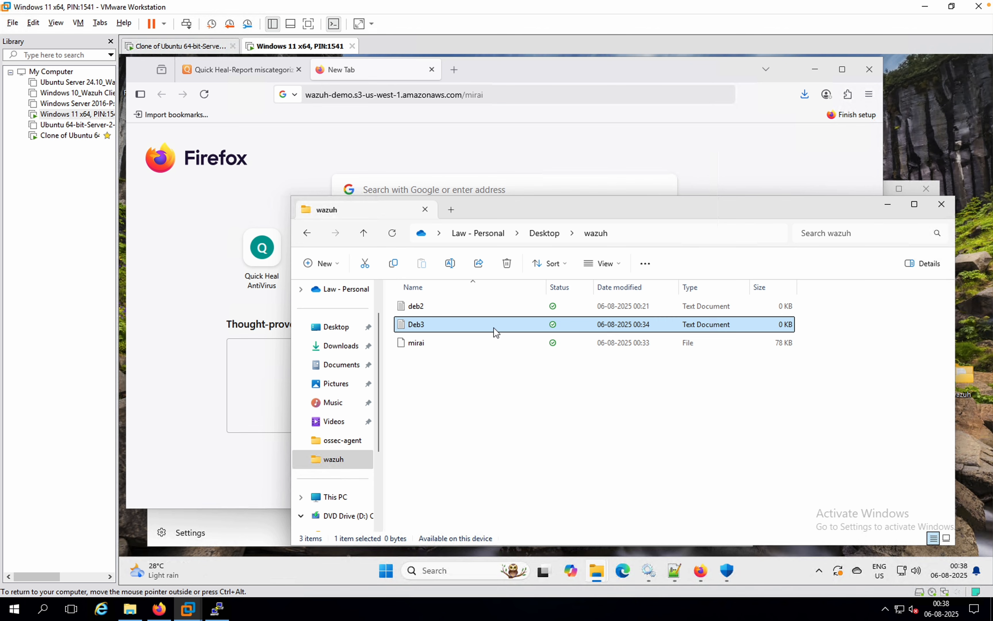
click(430, 344)
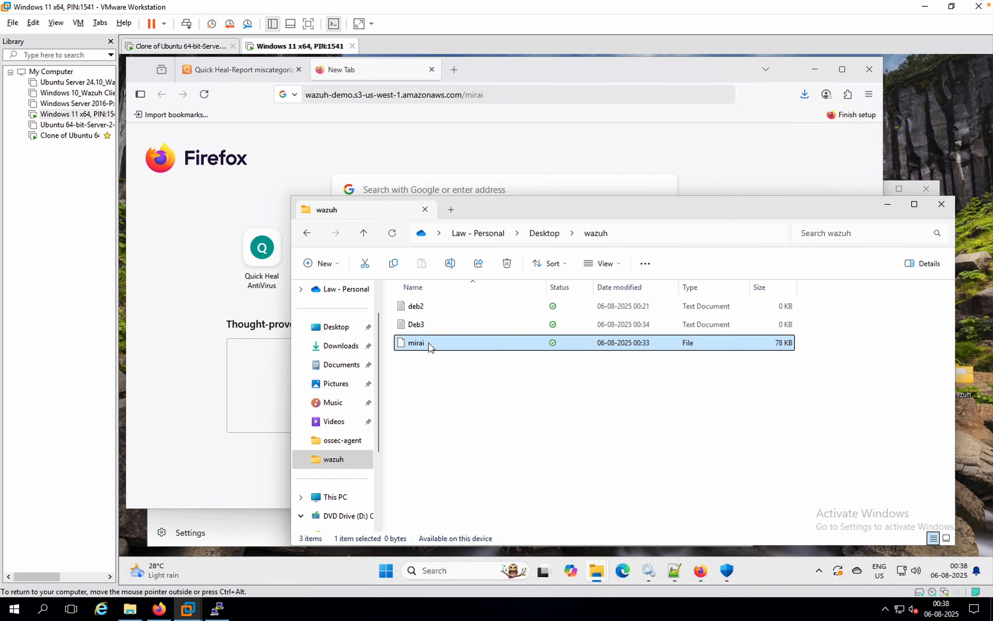
click(508, 264)
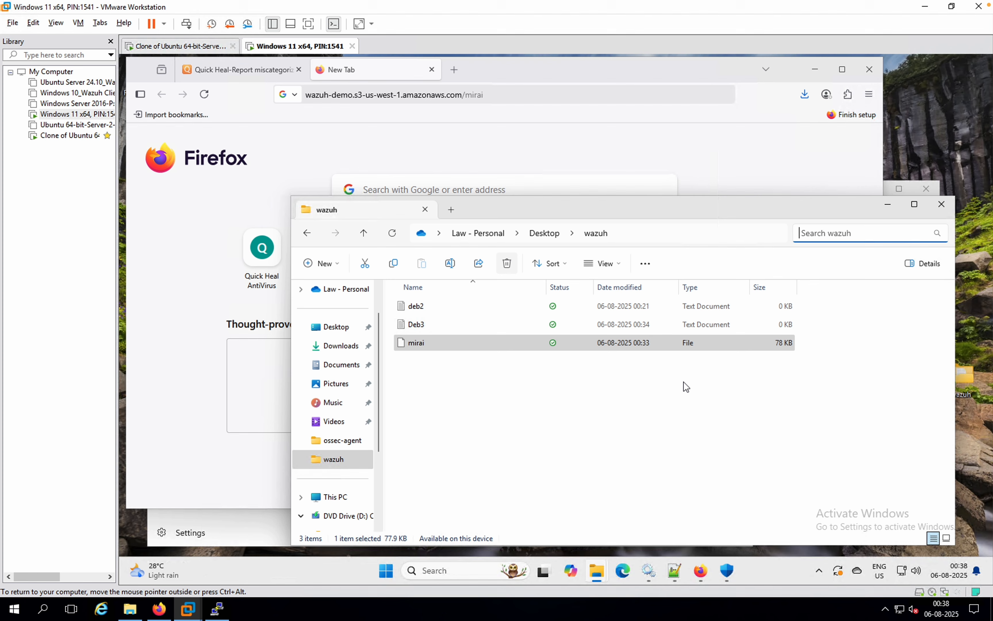
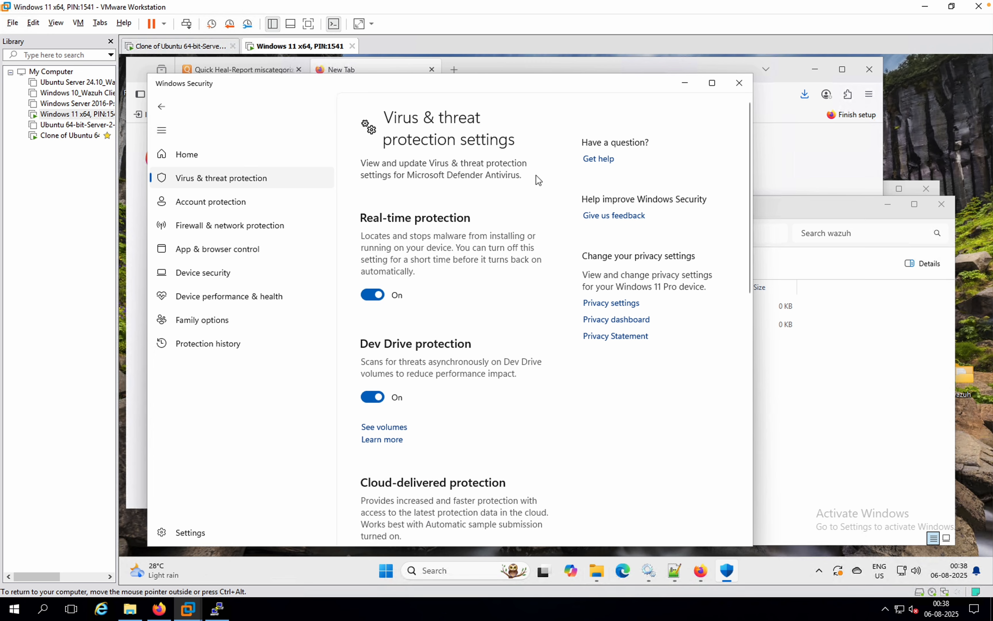
Step: Close Windows Security, switch to the Wazuh dashboard in Firefox and check the Windows-11 agent's File Integrity Monitoring events for the mirai file deletion
click(738, 85)
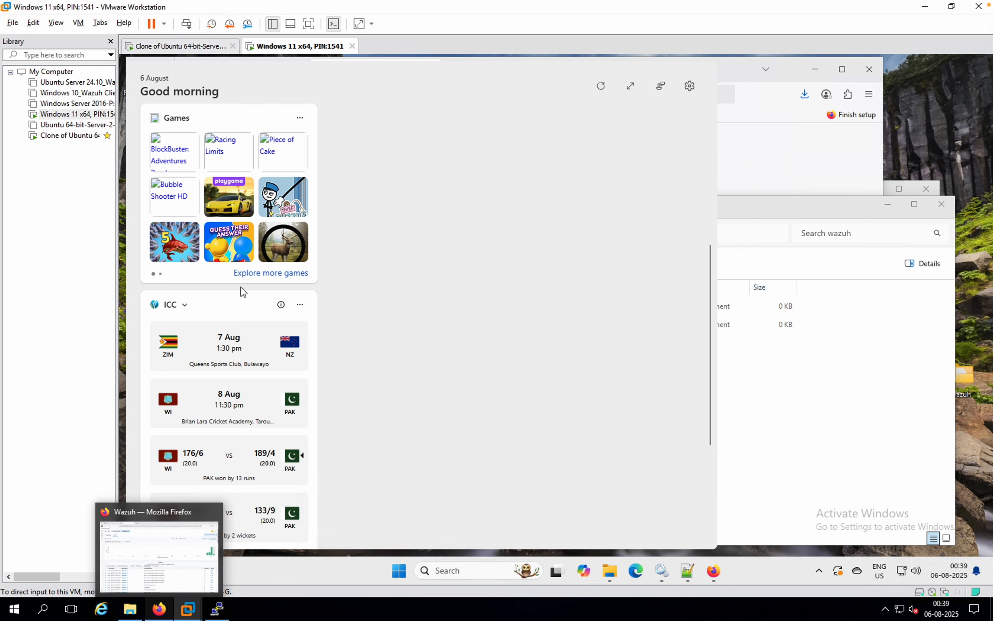
click(160, 613)
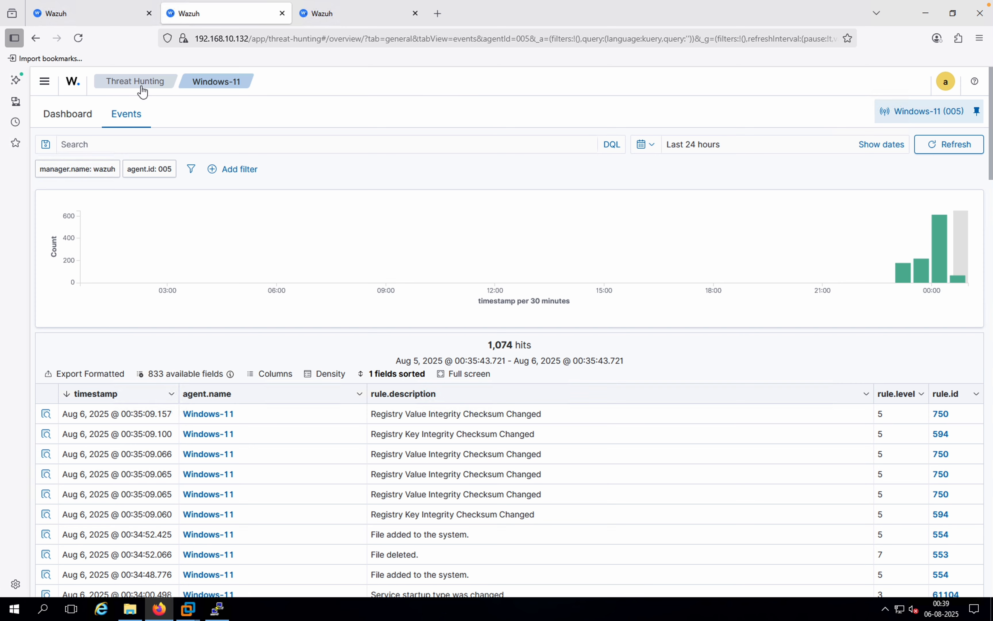
click(225, 89)
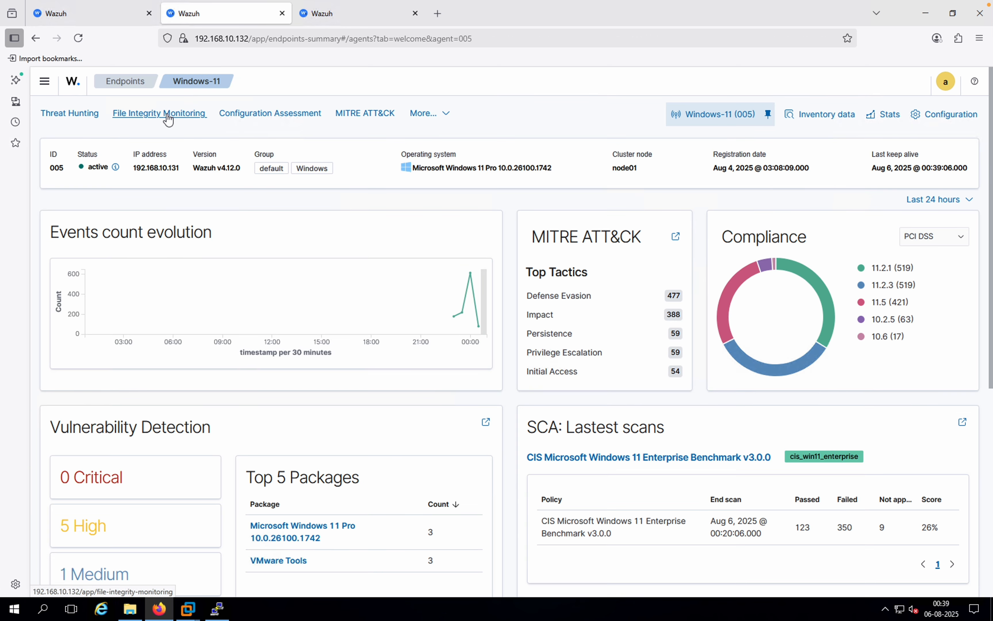
click(166, 113)
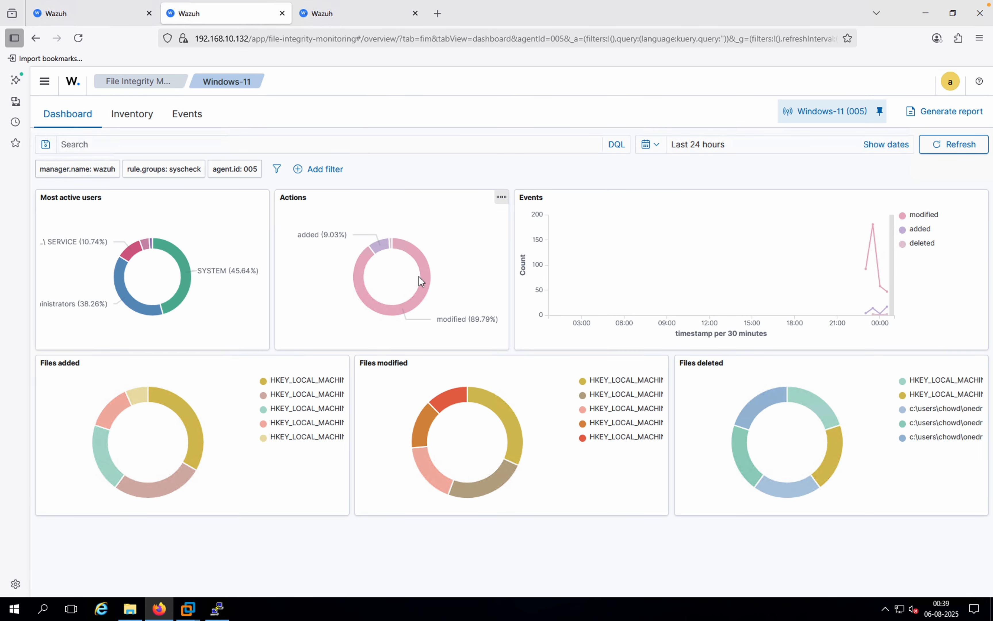
click(188, 119)
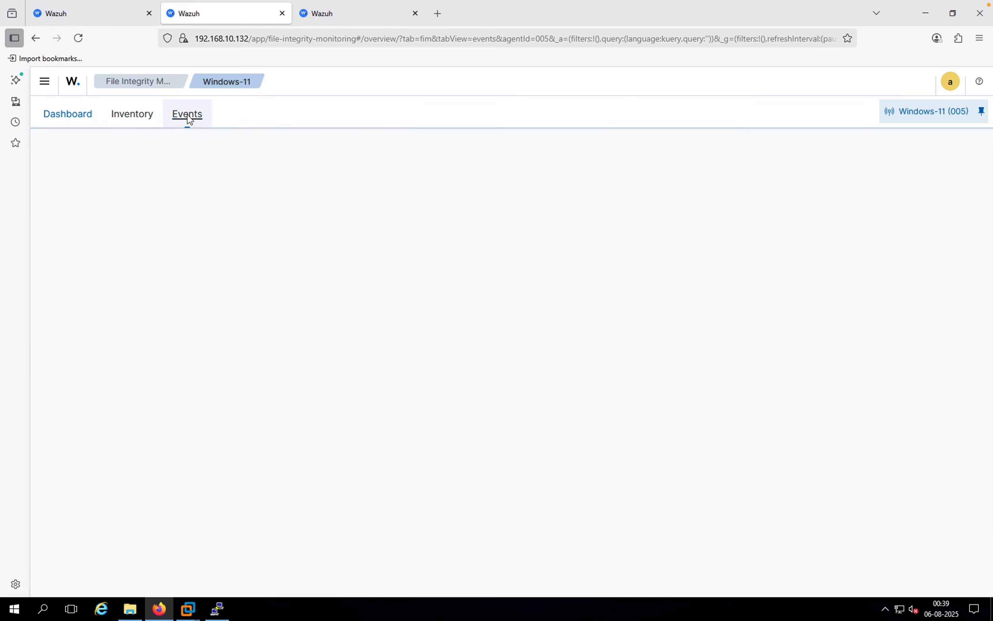
scroll(421, 409, down, 1)
scroll(421, 409, down, 1)
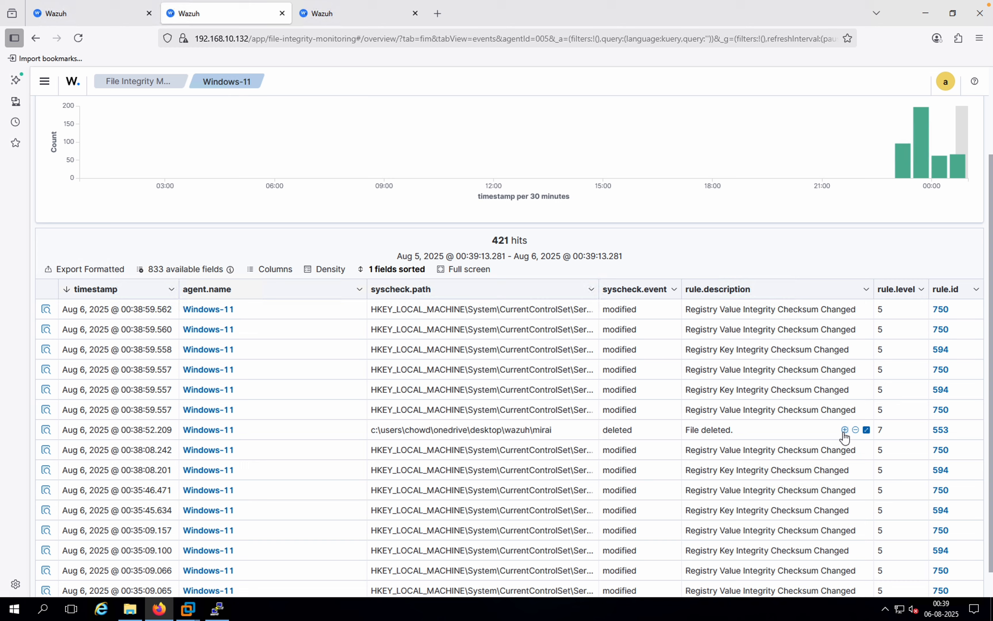
scroll(844, 438, up, 3)
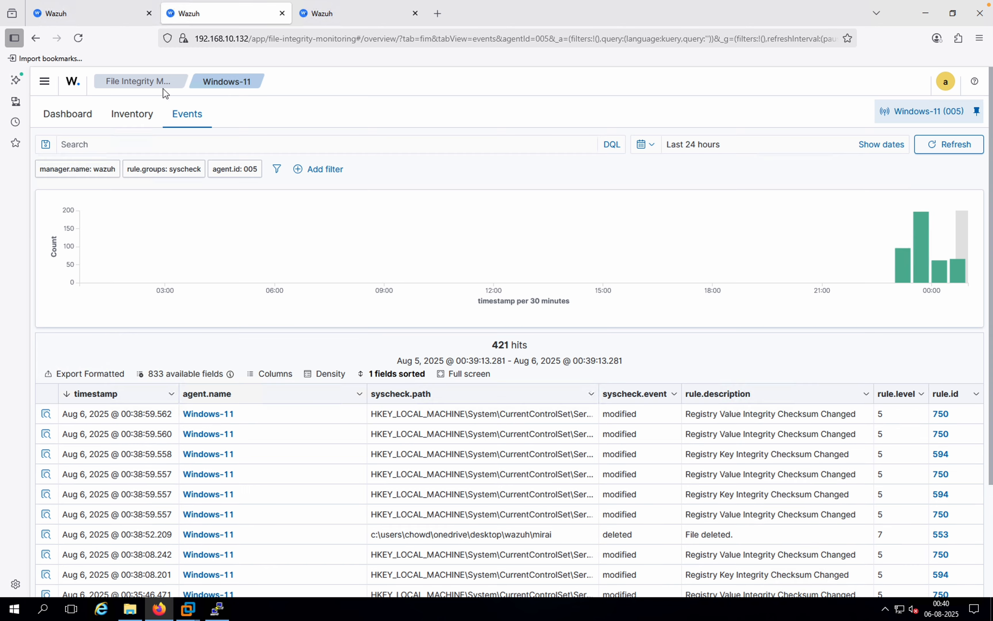
Step: Switch to the PuTTY session on the Wazuh server and change to the /var/ossec/etc/lists/ directory
click(217, 608)
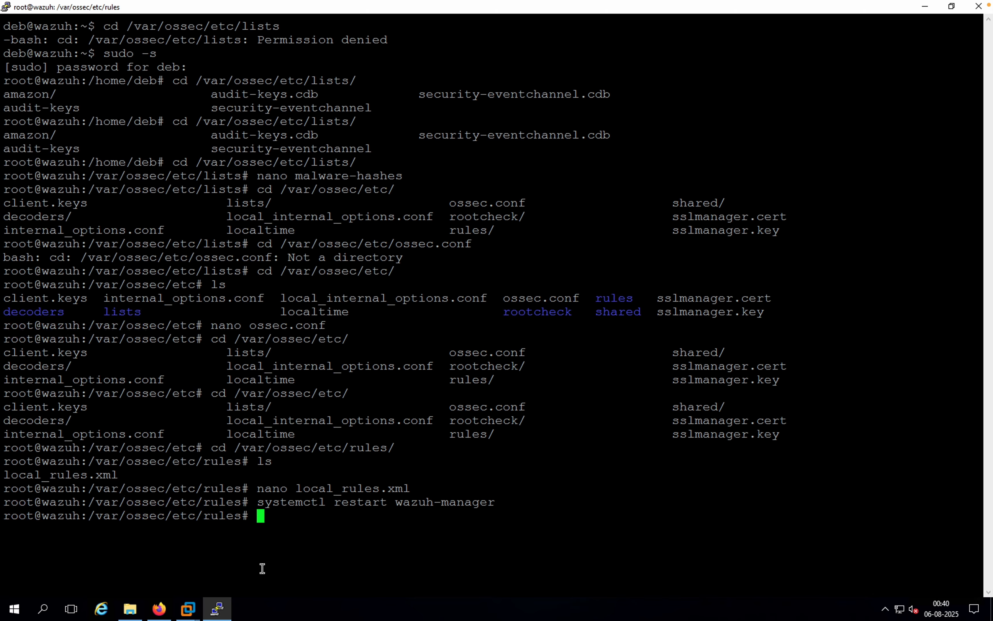
text(cd /var/ossec/)
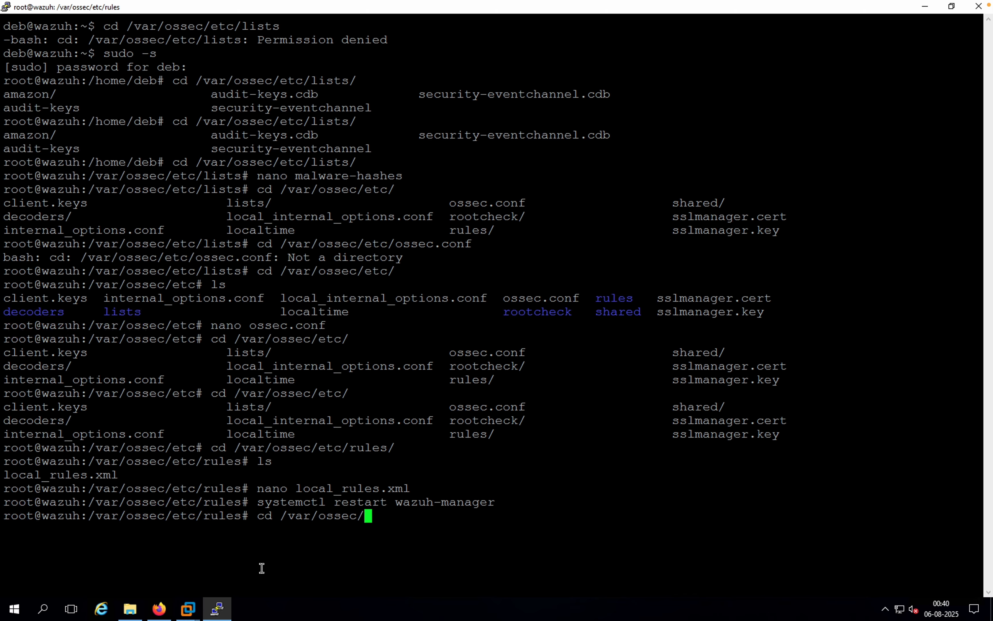
text(etc/)
key(Tab)
key(Tab)
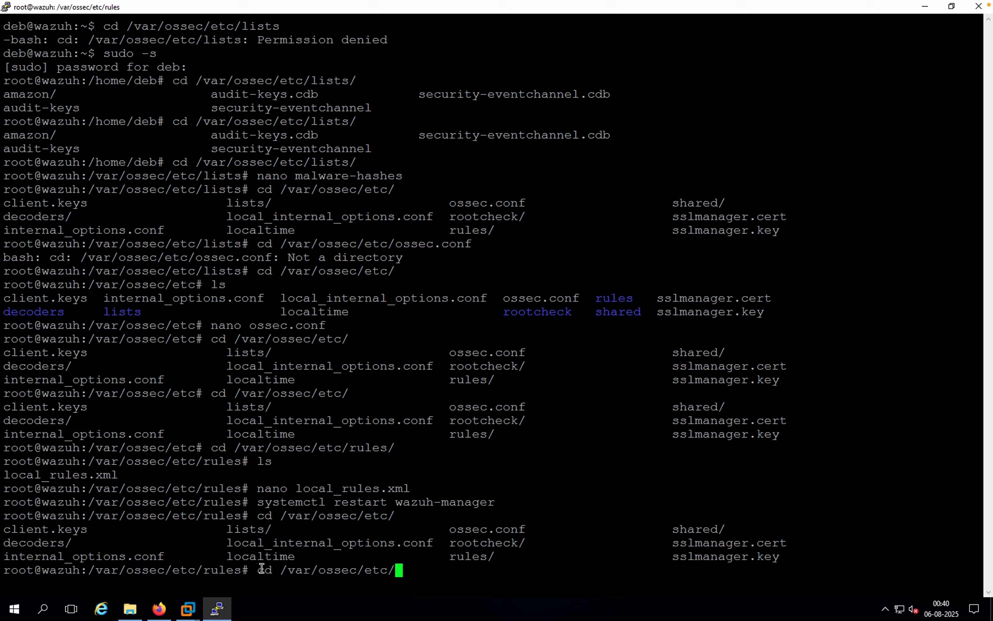
text(lis)
key(Tab)
key(Tab)
key(Tab)
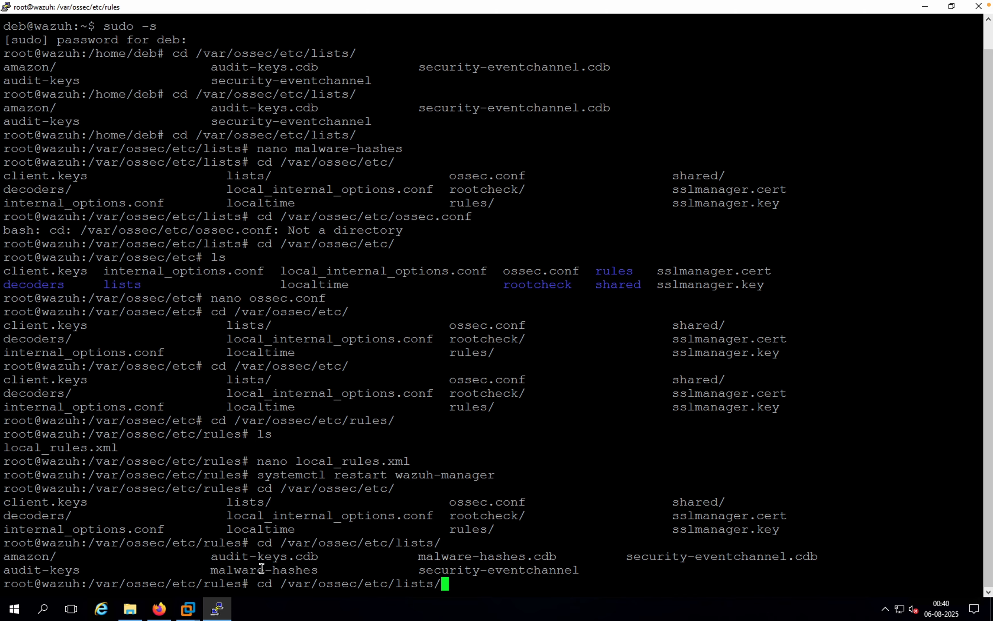
key(Return)
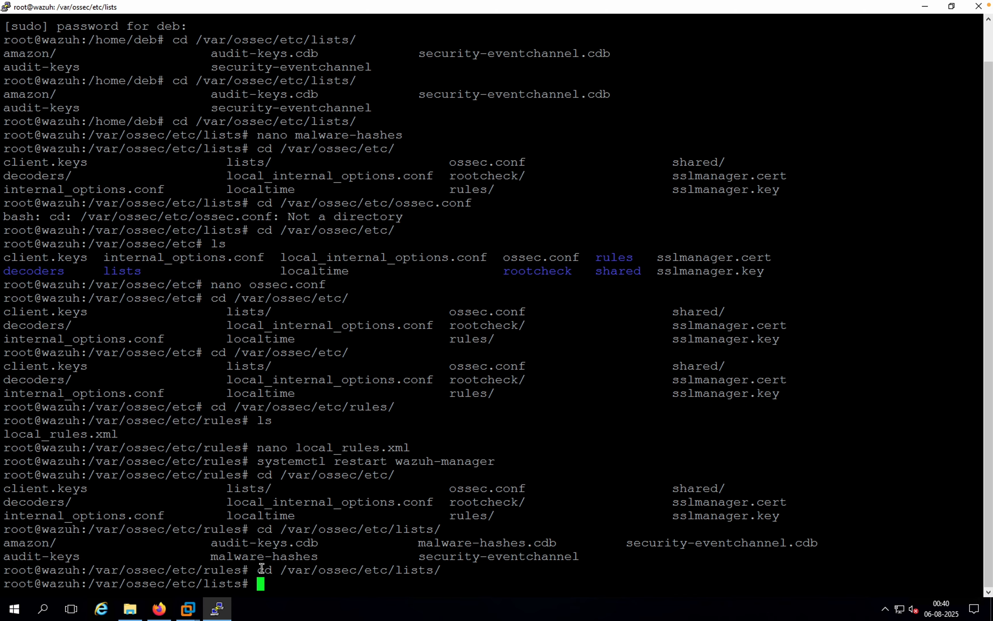
Step: List all files of the lists directory in long format and examine the owner and group of malware-hashes
text(ls -la)
key(Return)
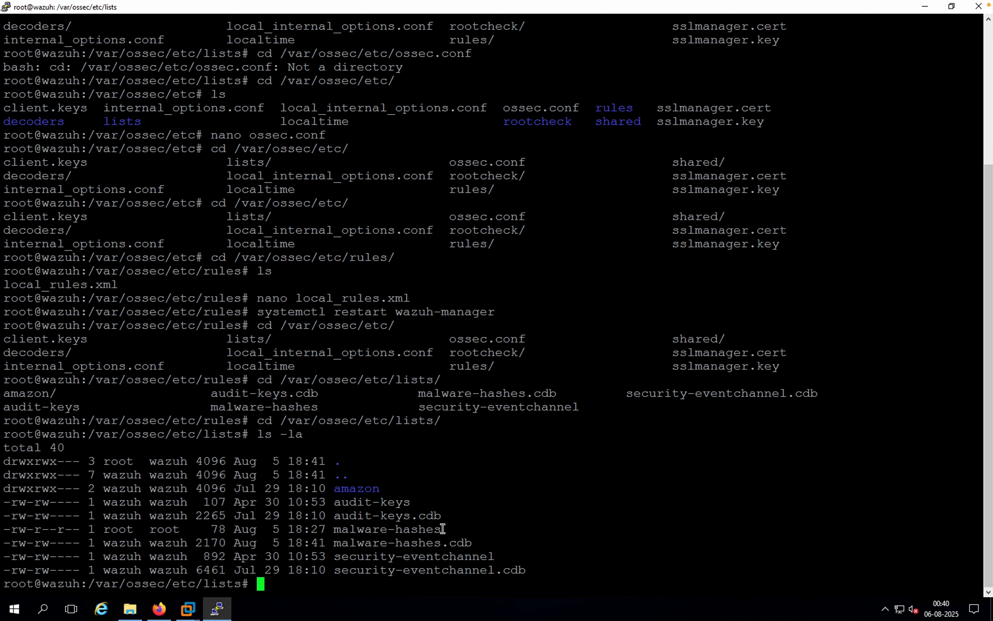
drag(440, 529, 106, 529)
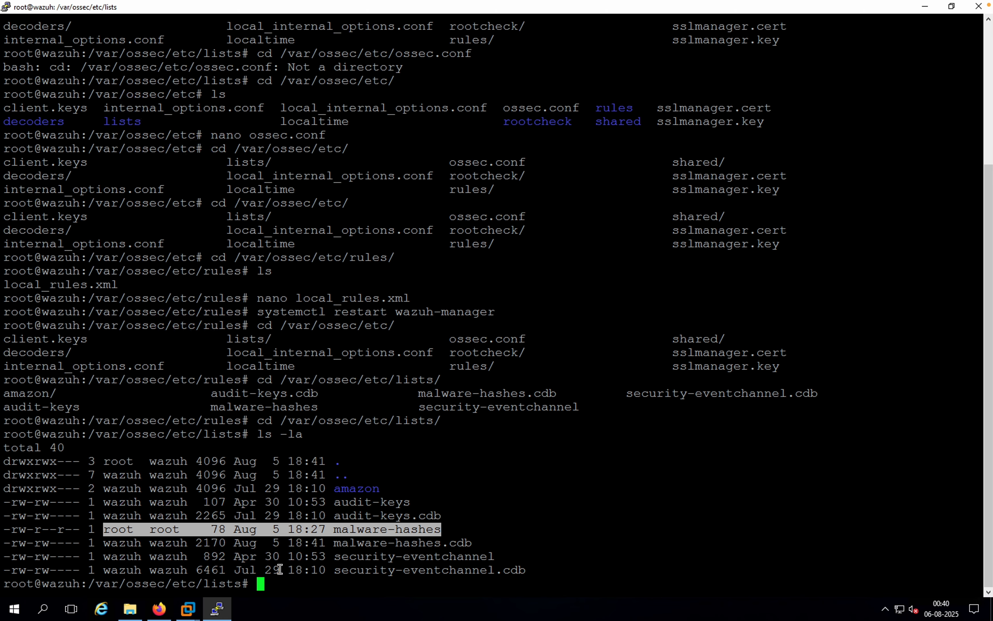
Step: Change the owner and group of the malware-hashes file to wazuh:wazuh with chown
click(280, 585)
text(chow)
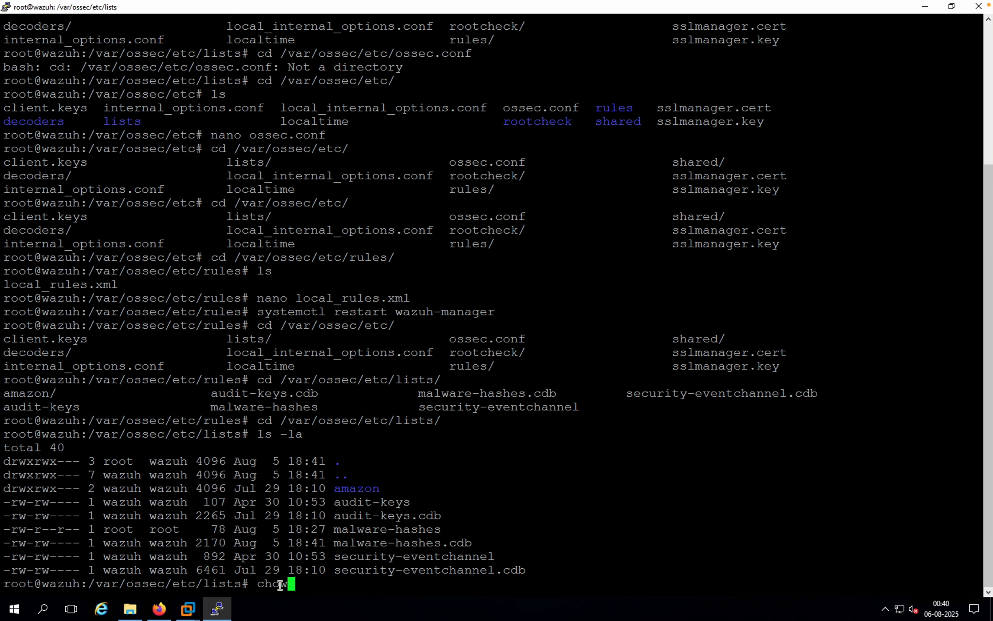
text(n wazuh:wazh)
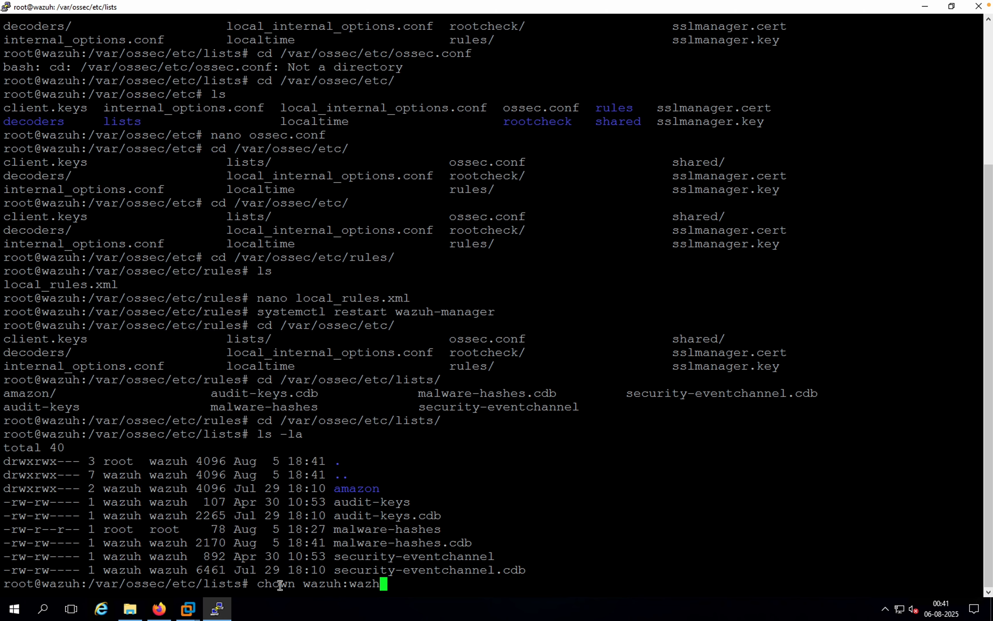
key(BackSpace)
text(uh)
text( mal)
key(Tab)
key(Return)
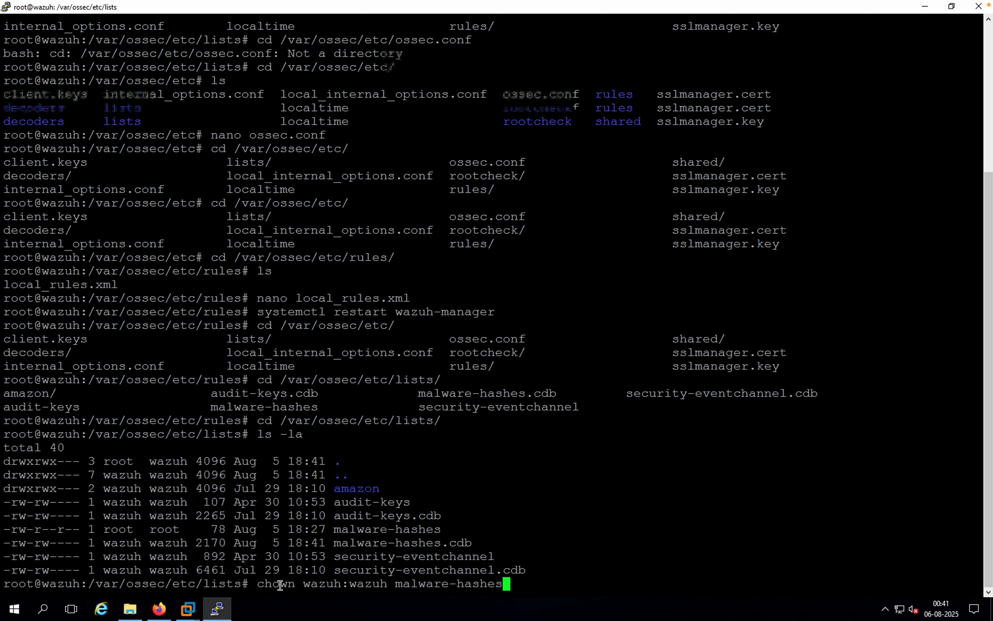
Step: List the directory in long format again to verify the new ownership of malware-hashes
key(Up)
key(Up)
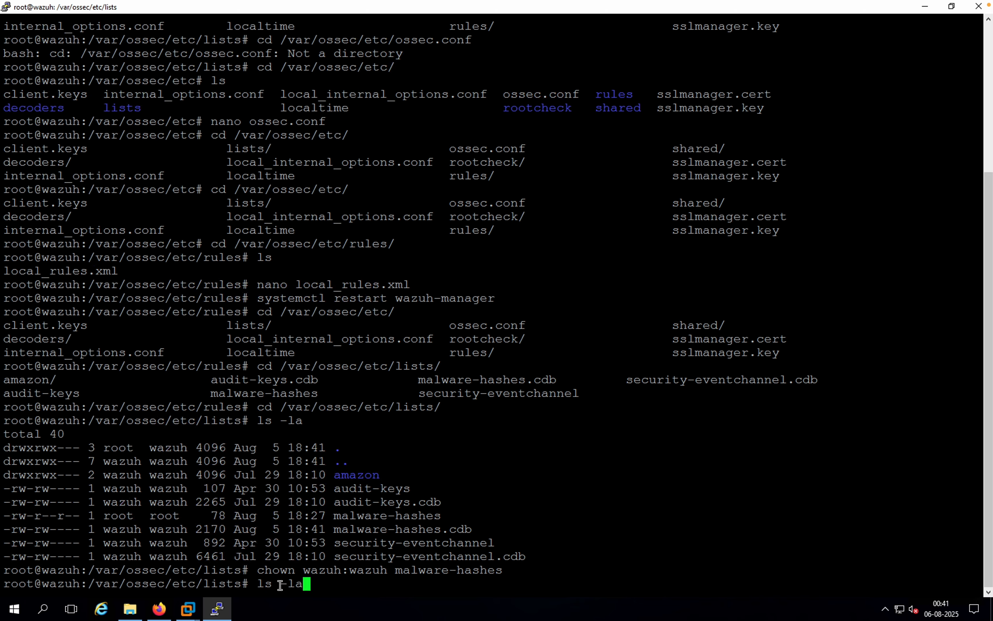
key(Return)
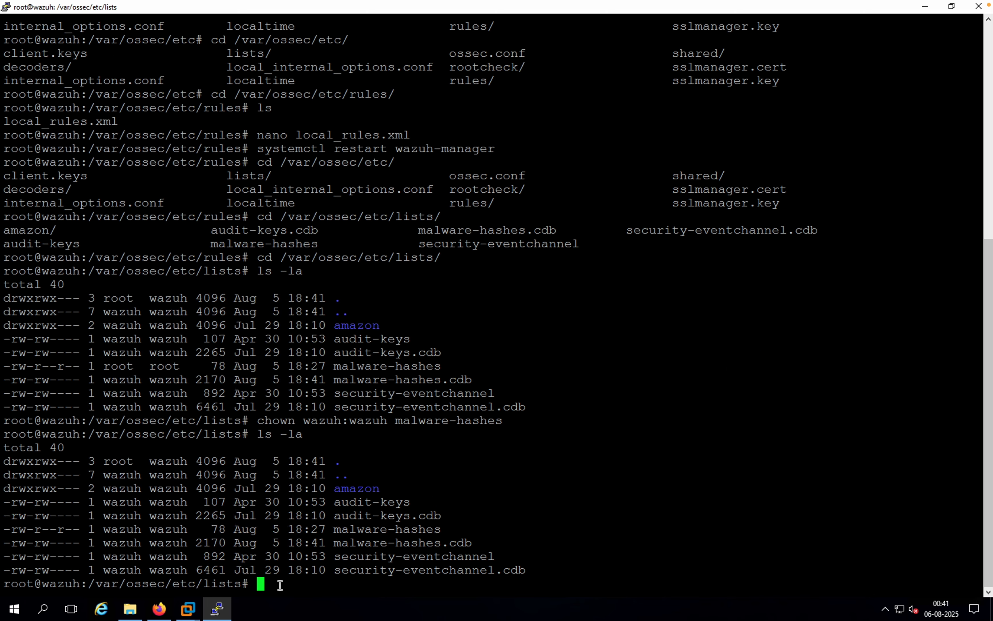